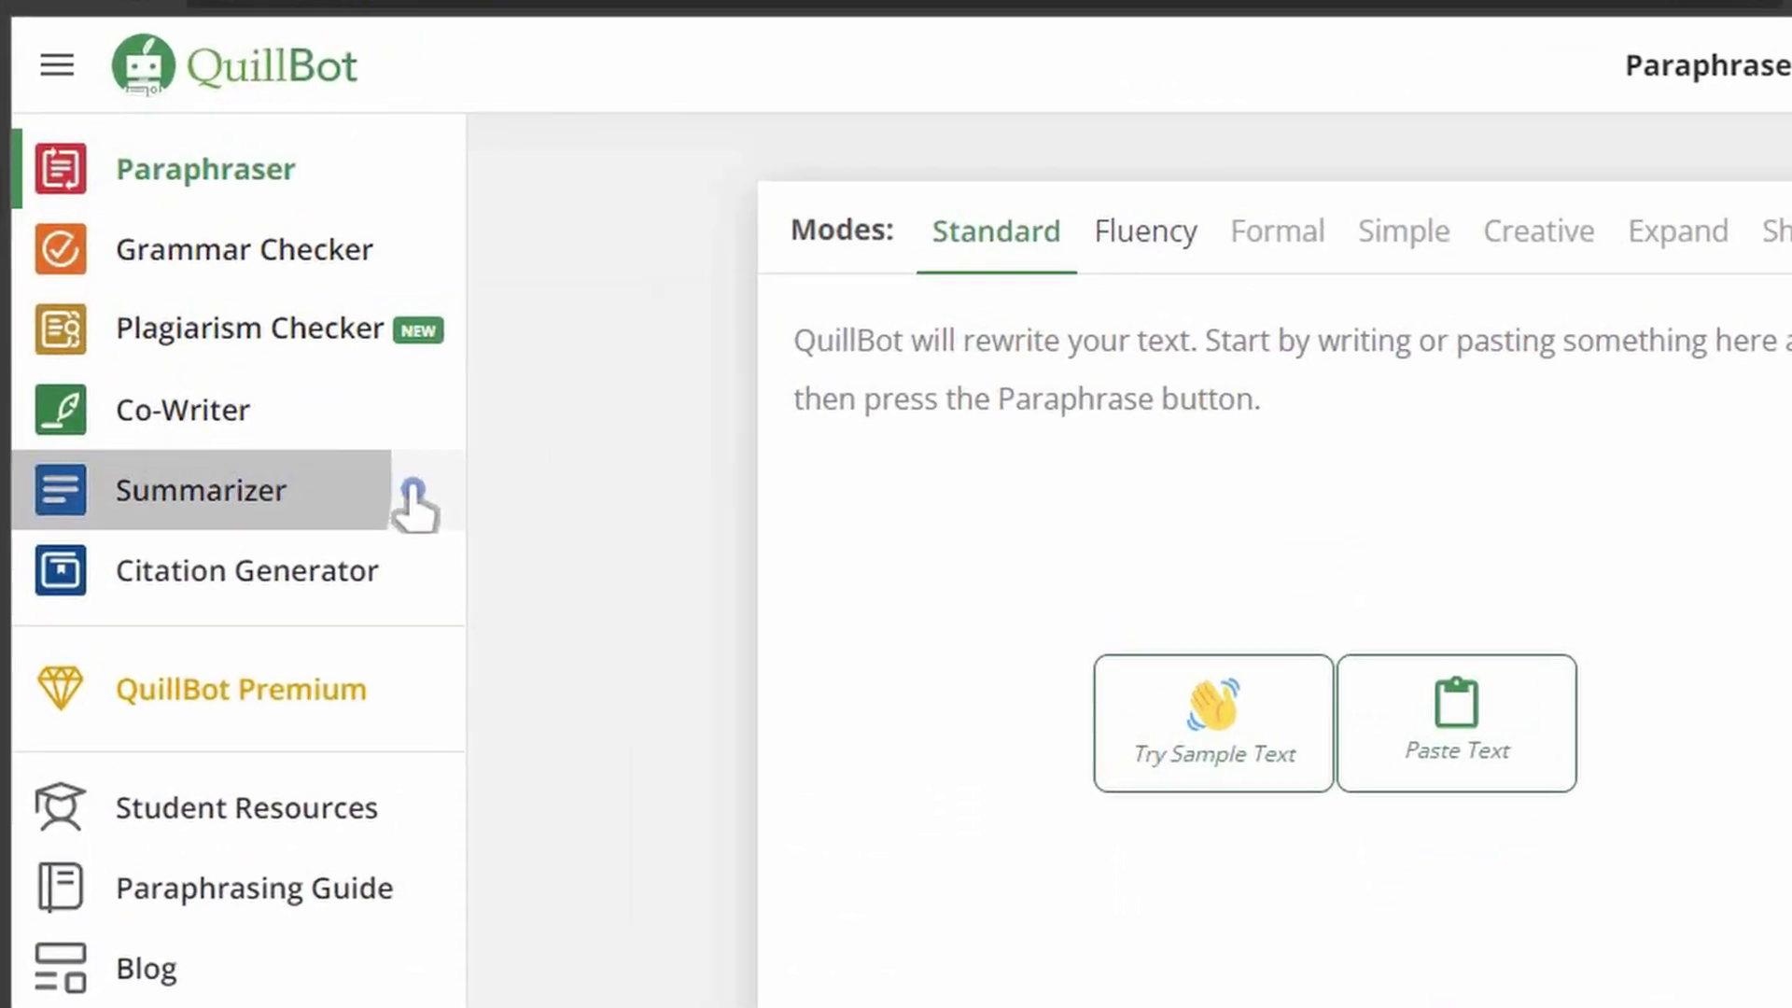
# - Open the Summarizer tool from QuillBot's sidebar
pyautogui.click(224, 317)
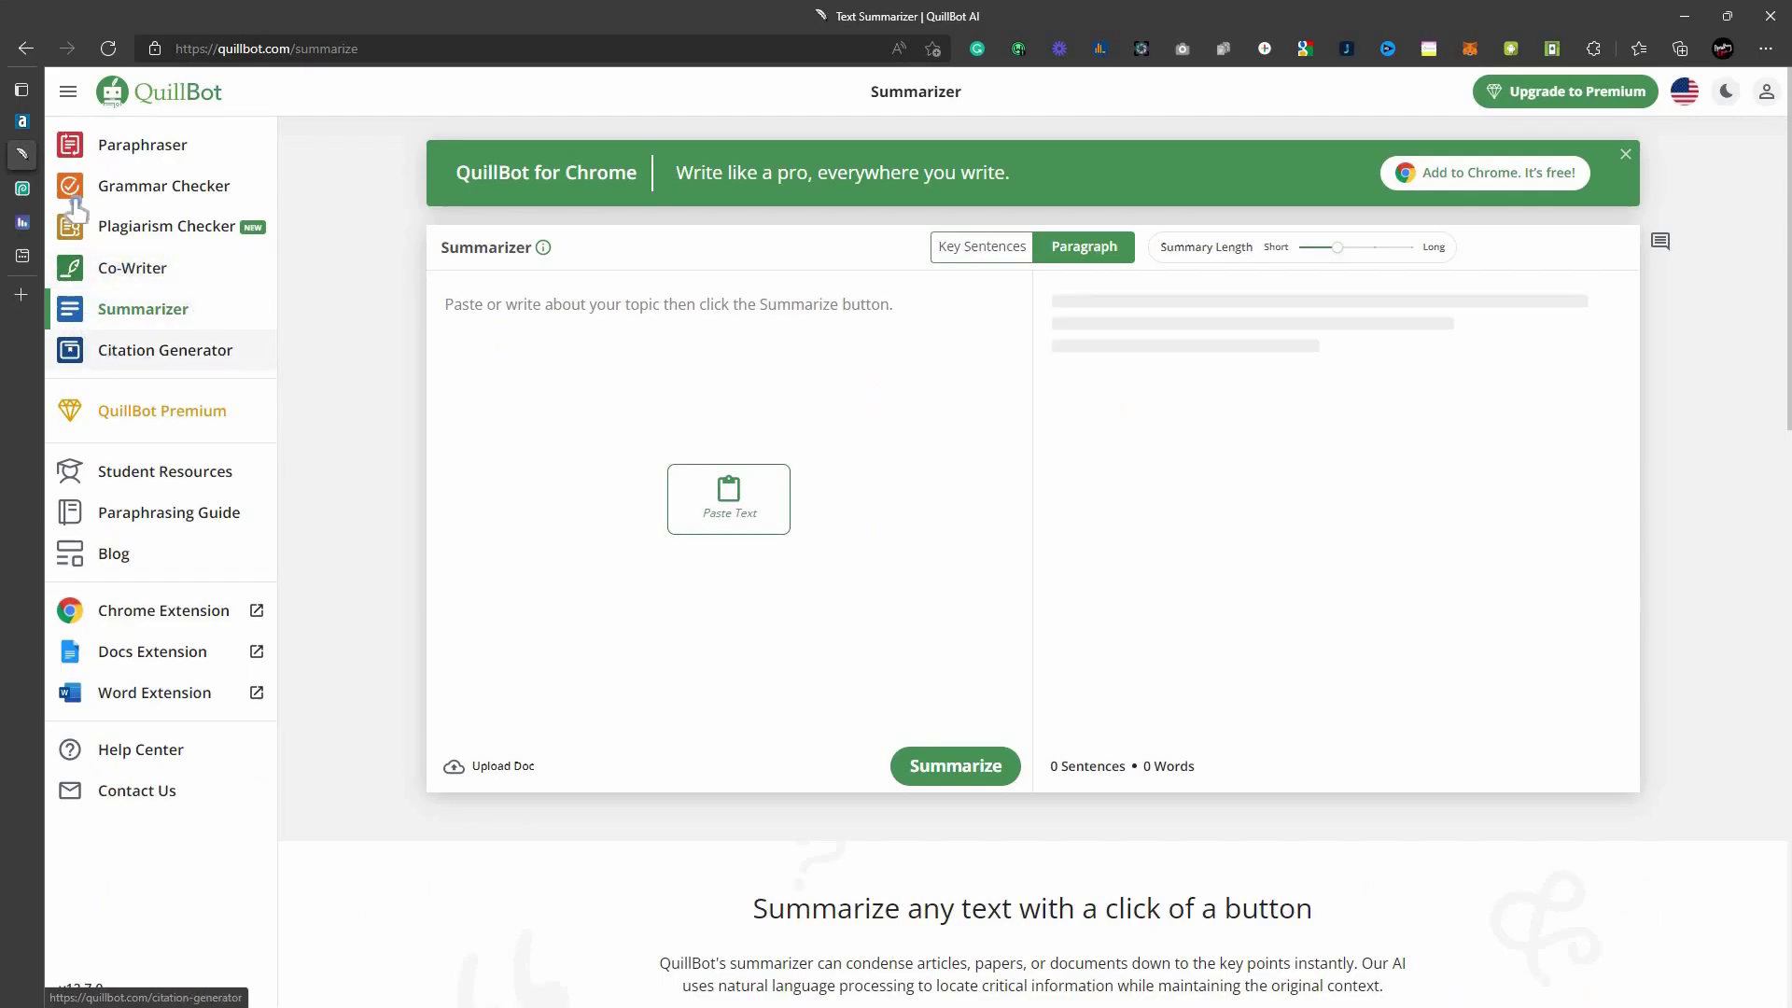
# - Copy the Plex news card's description from AlternativeTo and return to QuillBot
pyautogui.click(21, 121)
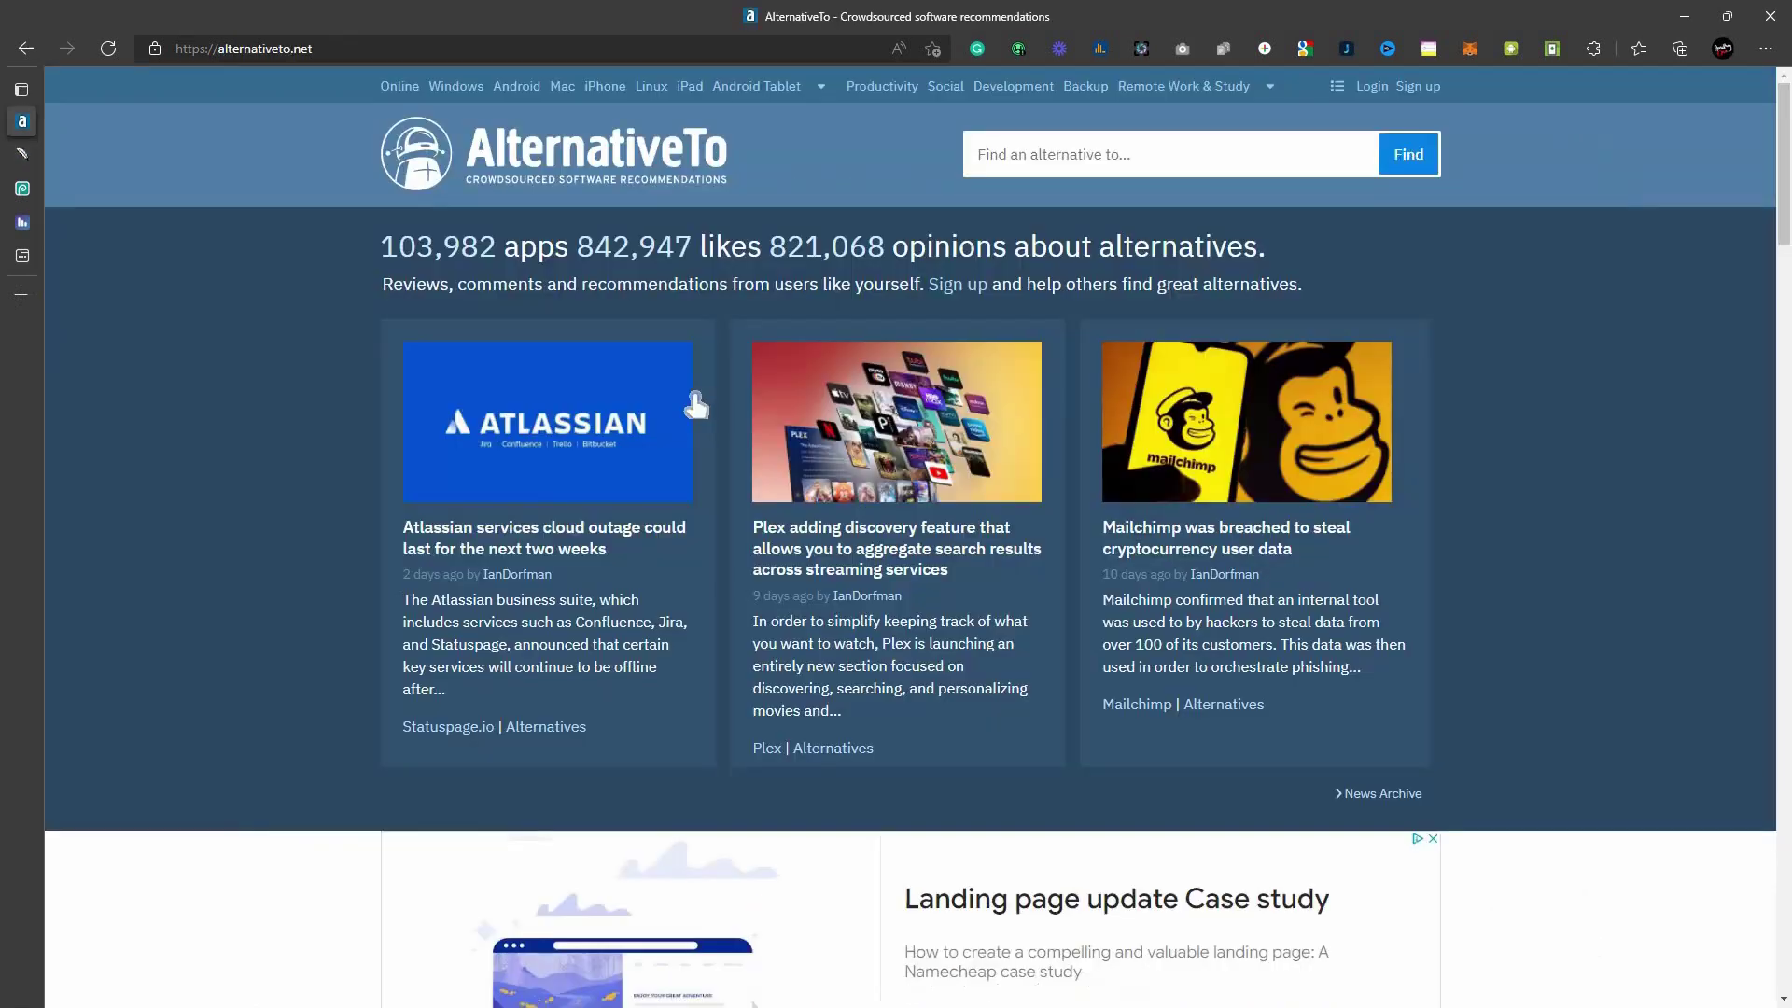
pyautogui.scroll(-4, 697, 407)
pyautogui.scroll(2, 769, 461)
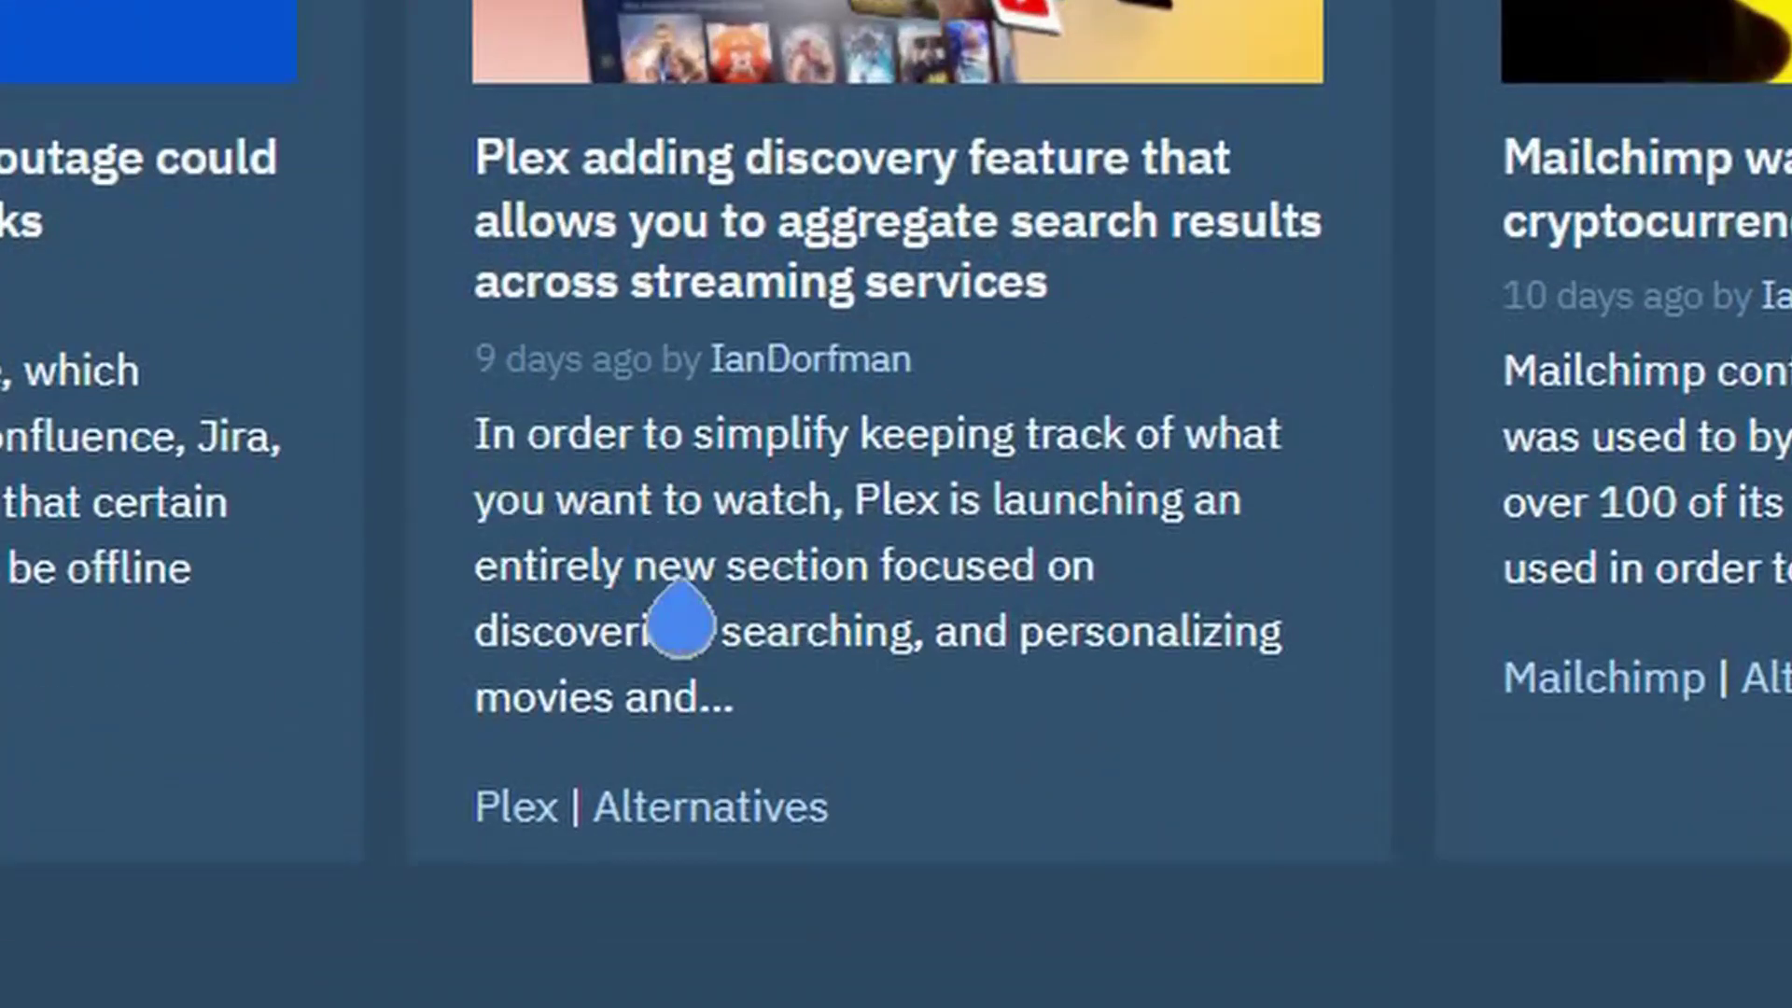
pyautogui.moveTo(476, 432); pyautogui.dragTo(696, 700)
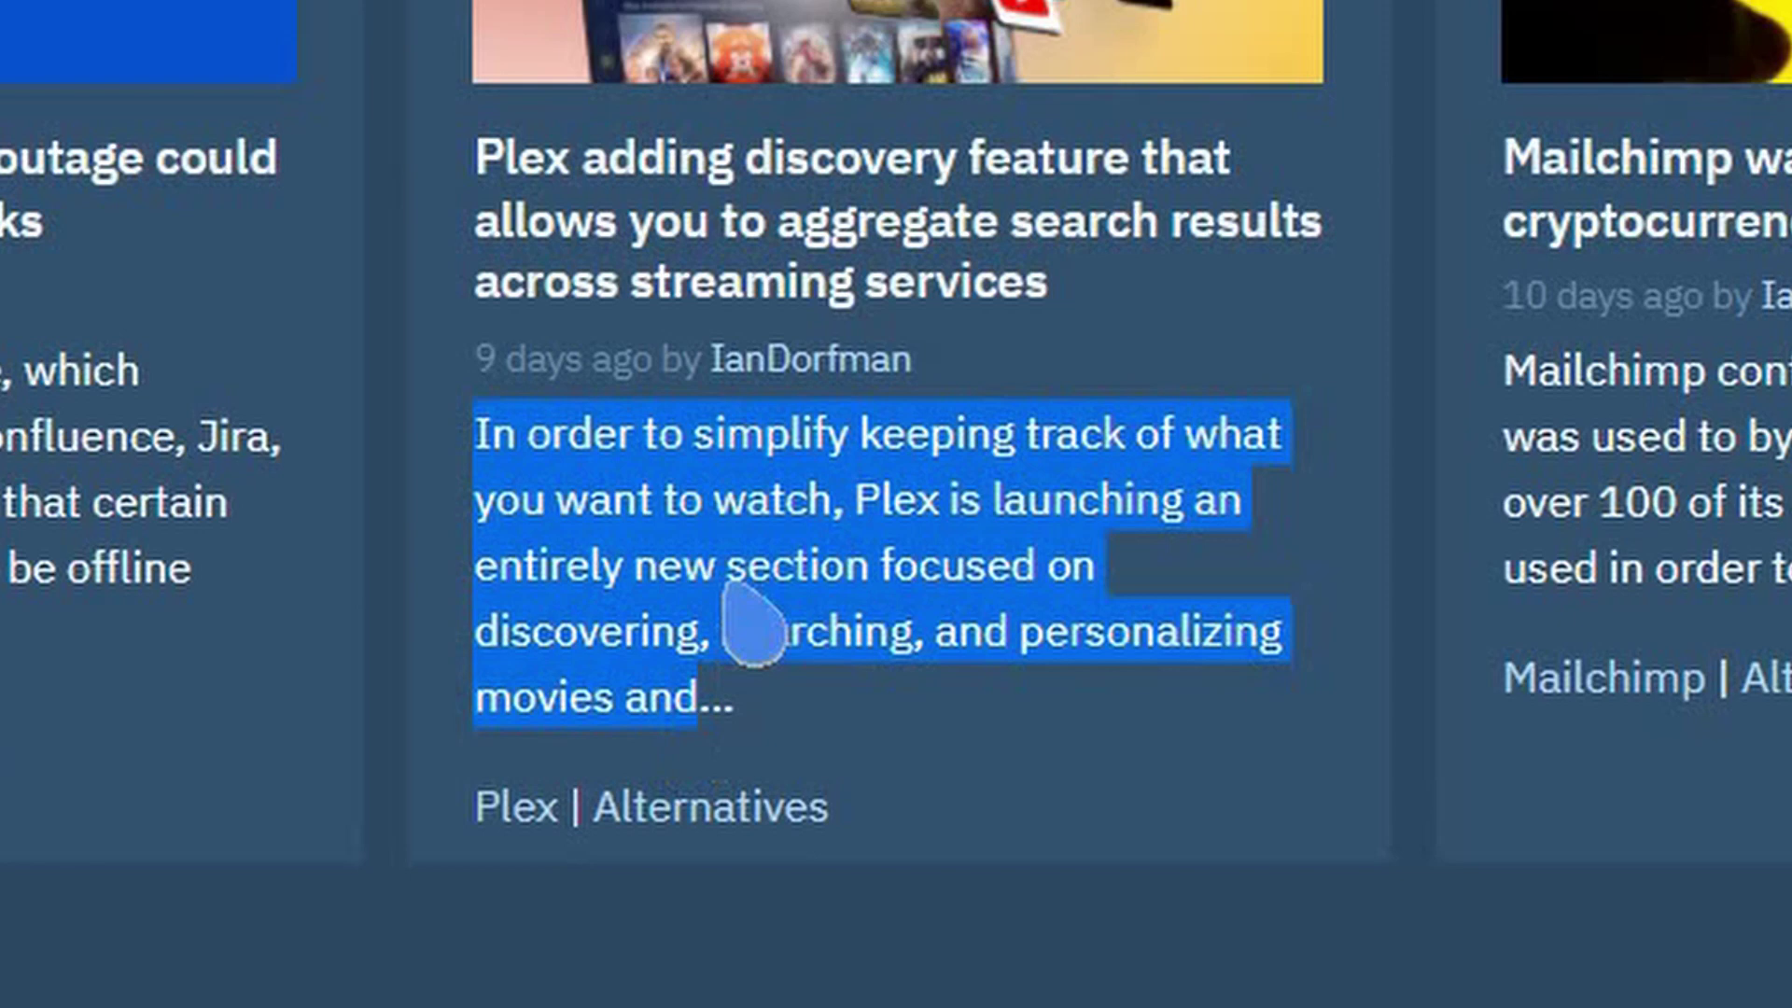
pyautogui.rightClick(750, 546)
pyautogui.click(897, 580)
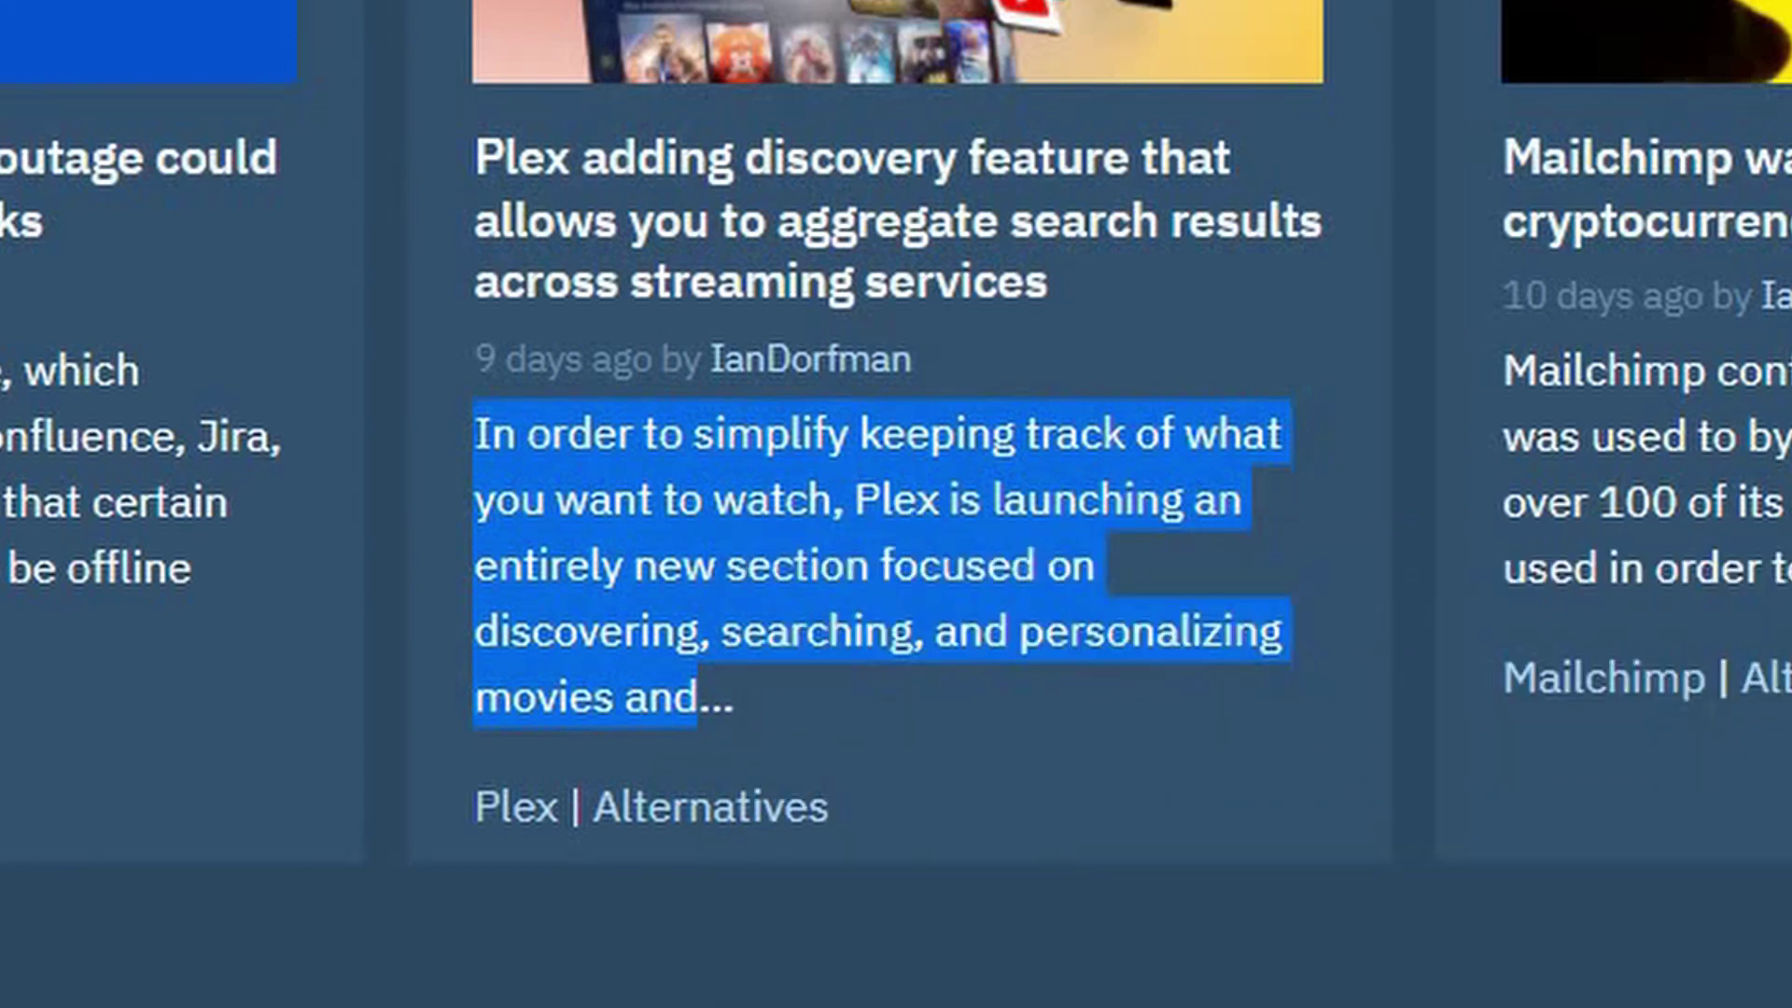
pyautogui.hotkey('alt', 'Tab')
# - Paste the Plex description into the summarizer and generate a two-sentence, 40-word summary
pyautogui.click(545, 393)
pyautogui.write('In order to simplify keeping track of what you want to watch, Plex is launching an entirely new section focused on discovering, searching, and personalizing movies and')
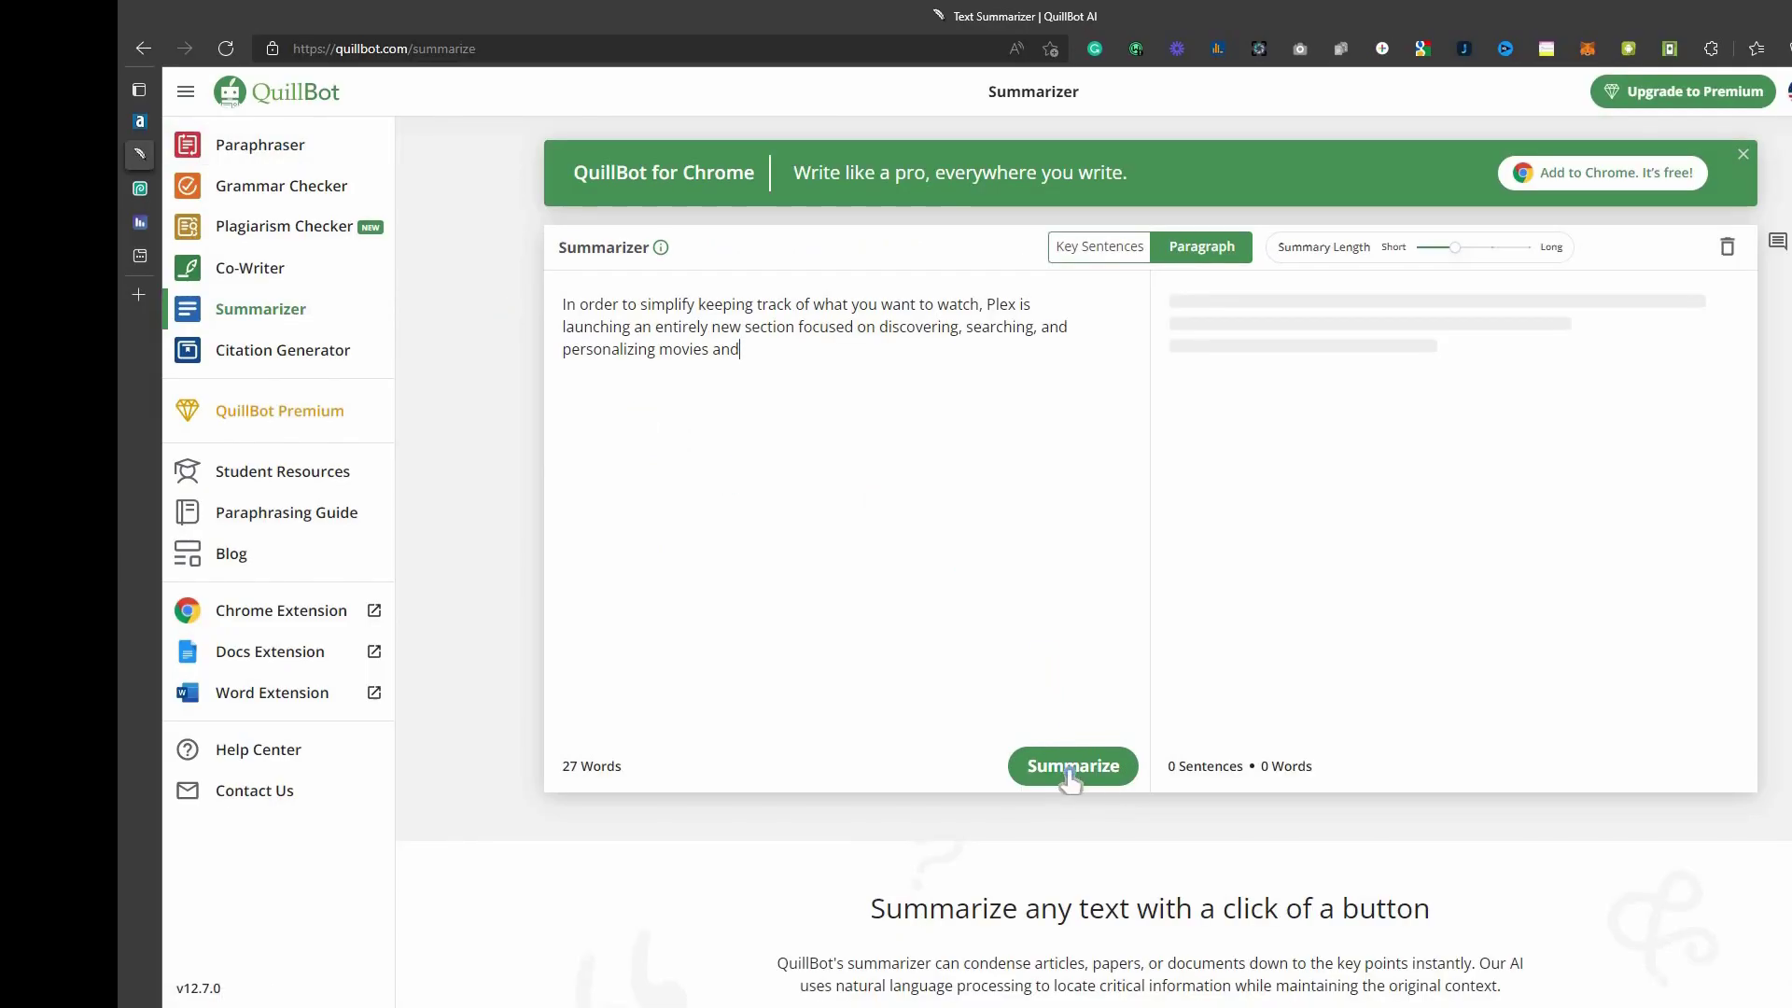
pyautogui.click(1080, 764)
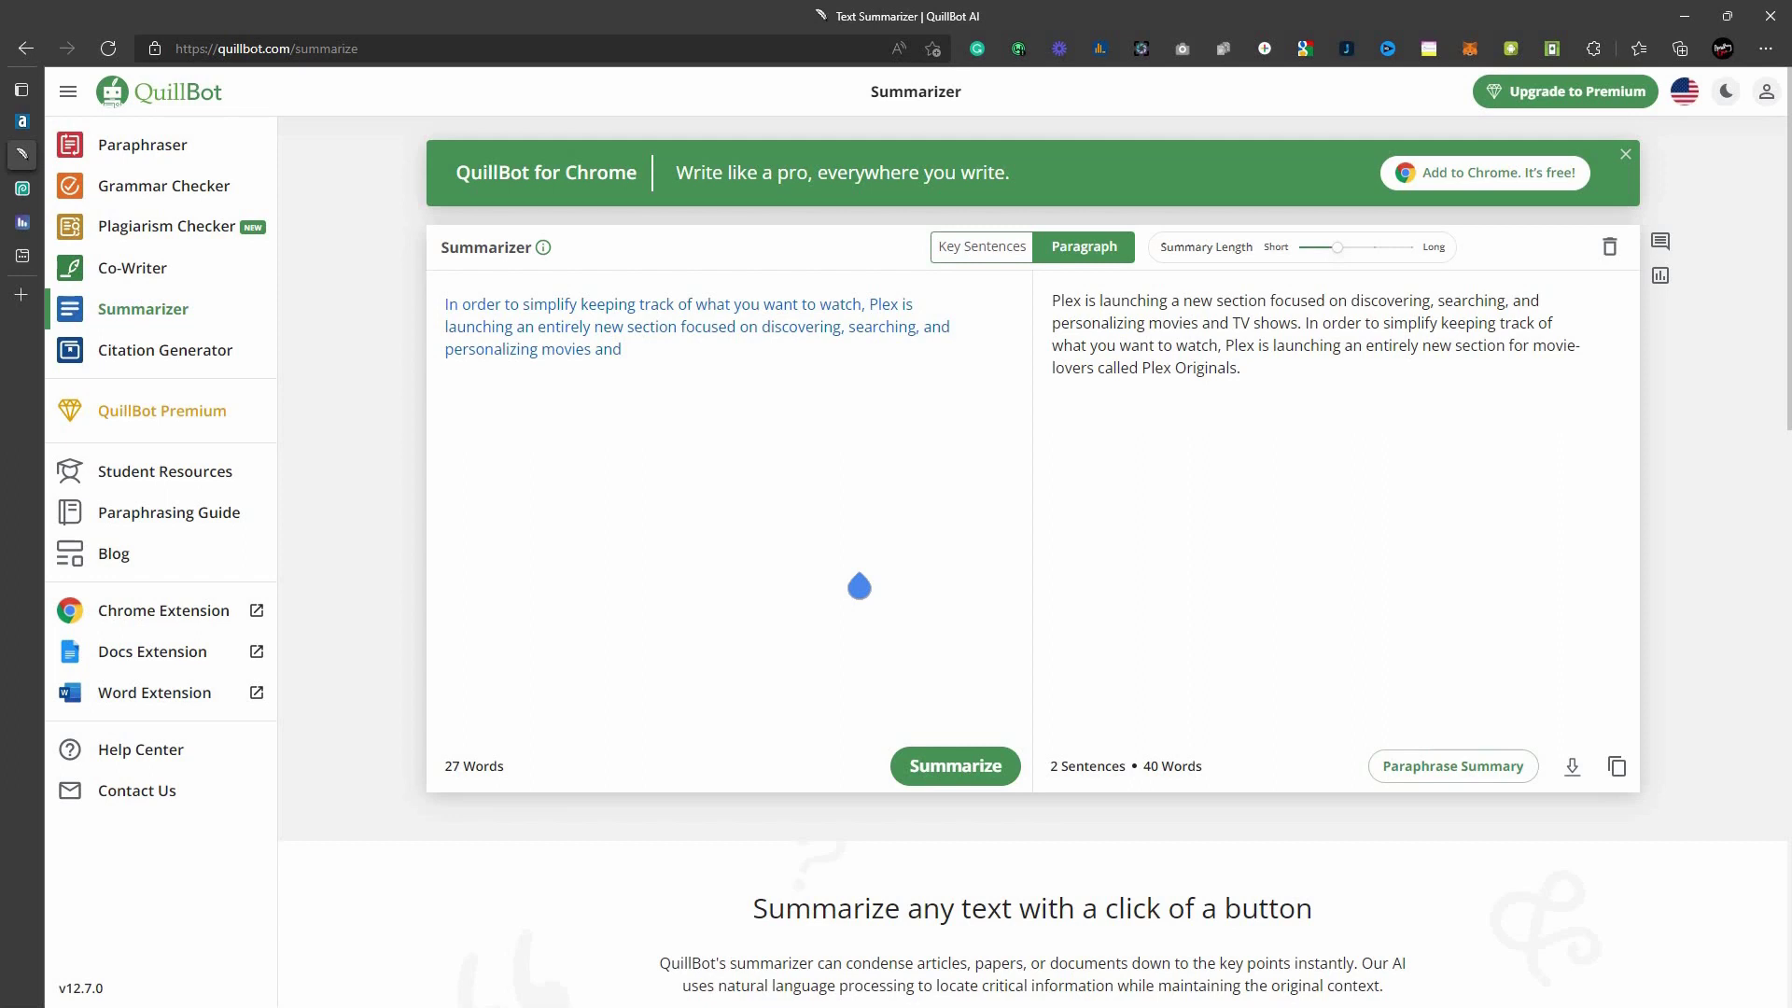
# - Paraphrase the Plex passage into 30 words in Paraphraser and preview synonyms for 'creating'
pyautogui.click(154, 151)
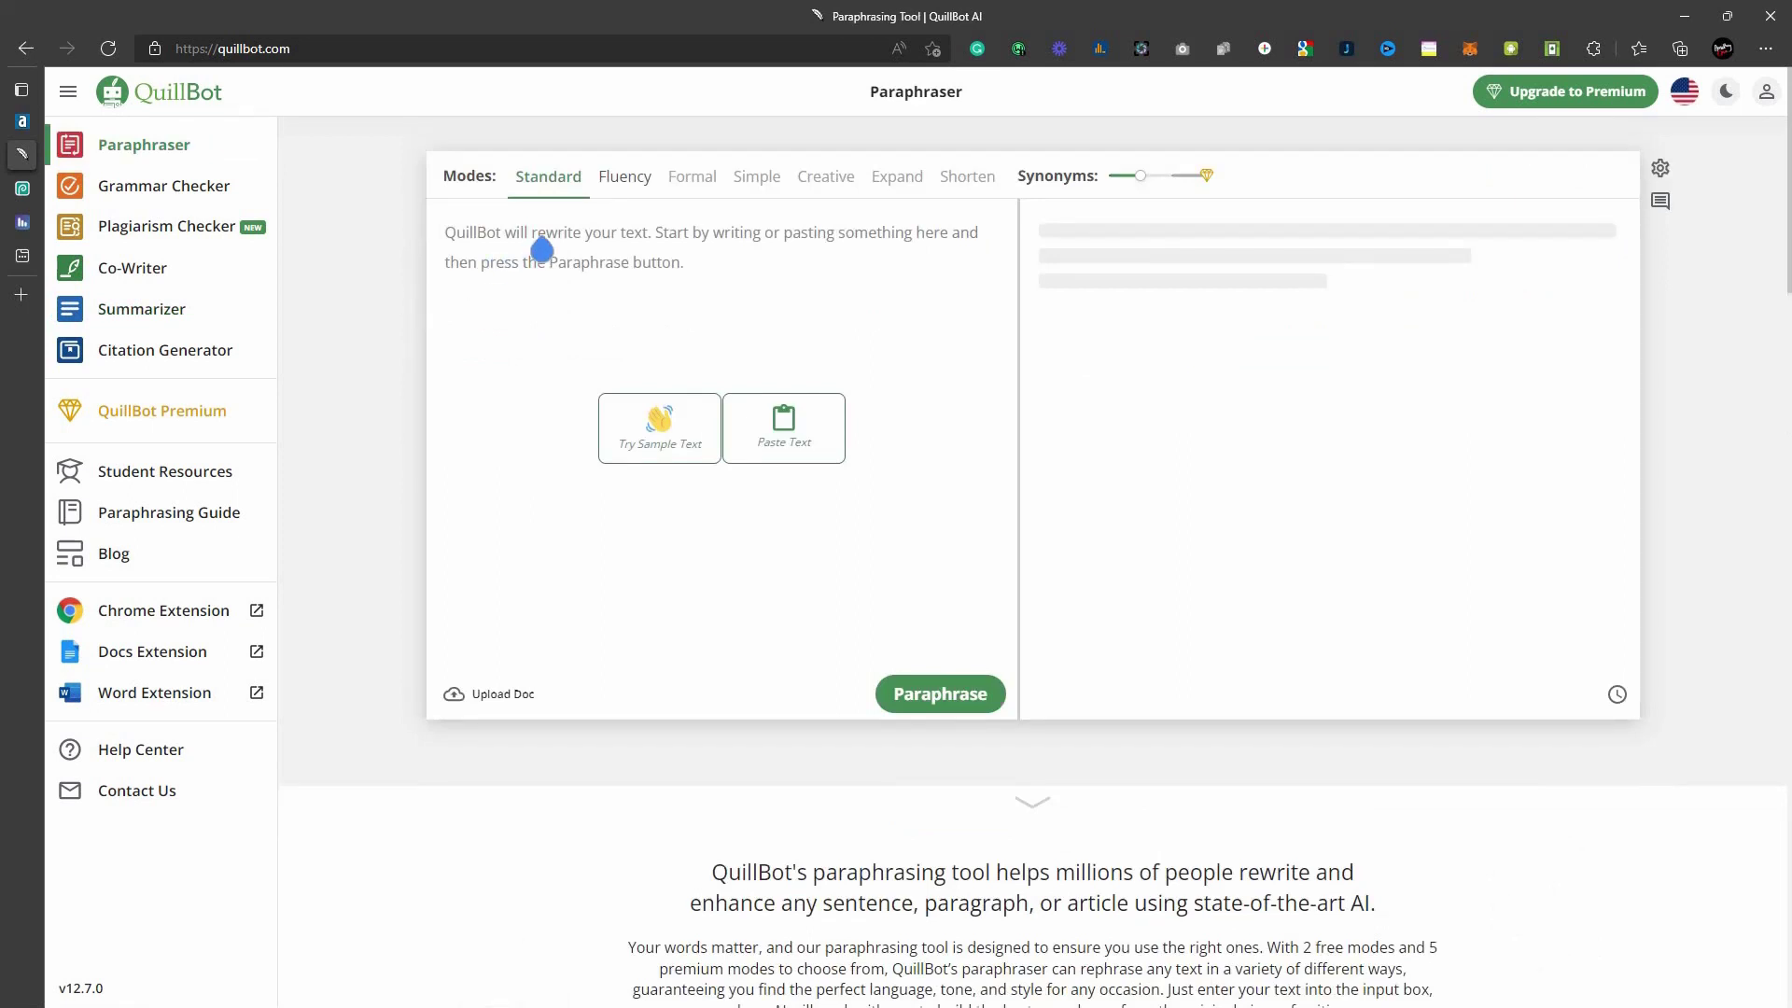
pyautogui.click(541, 249)
pyautogui.write('In order to simplify keeping track of what you want to watch, Plex is launching an entirely new section focused on discovering, searching, and personalizing movies and')
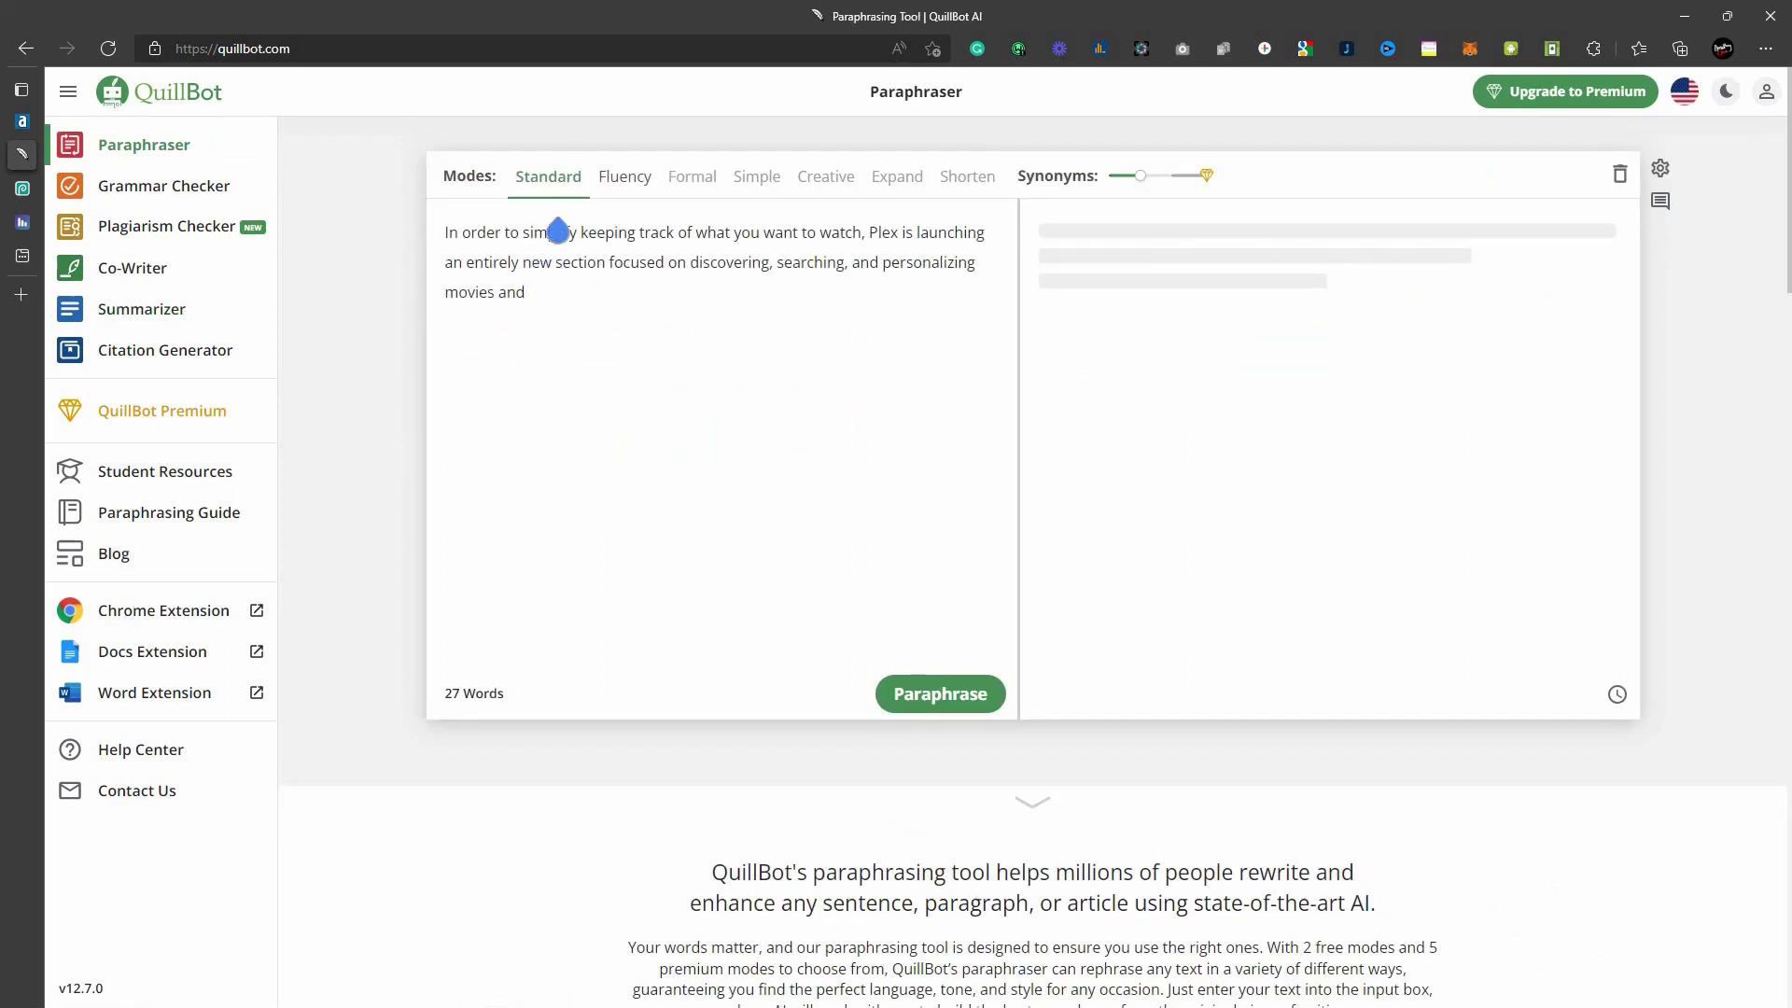
pyautogui.click(948, 707)
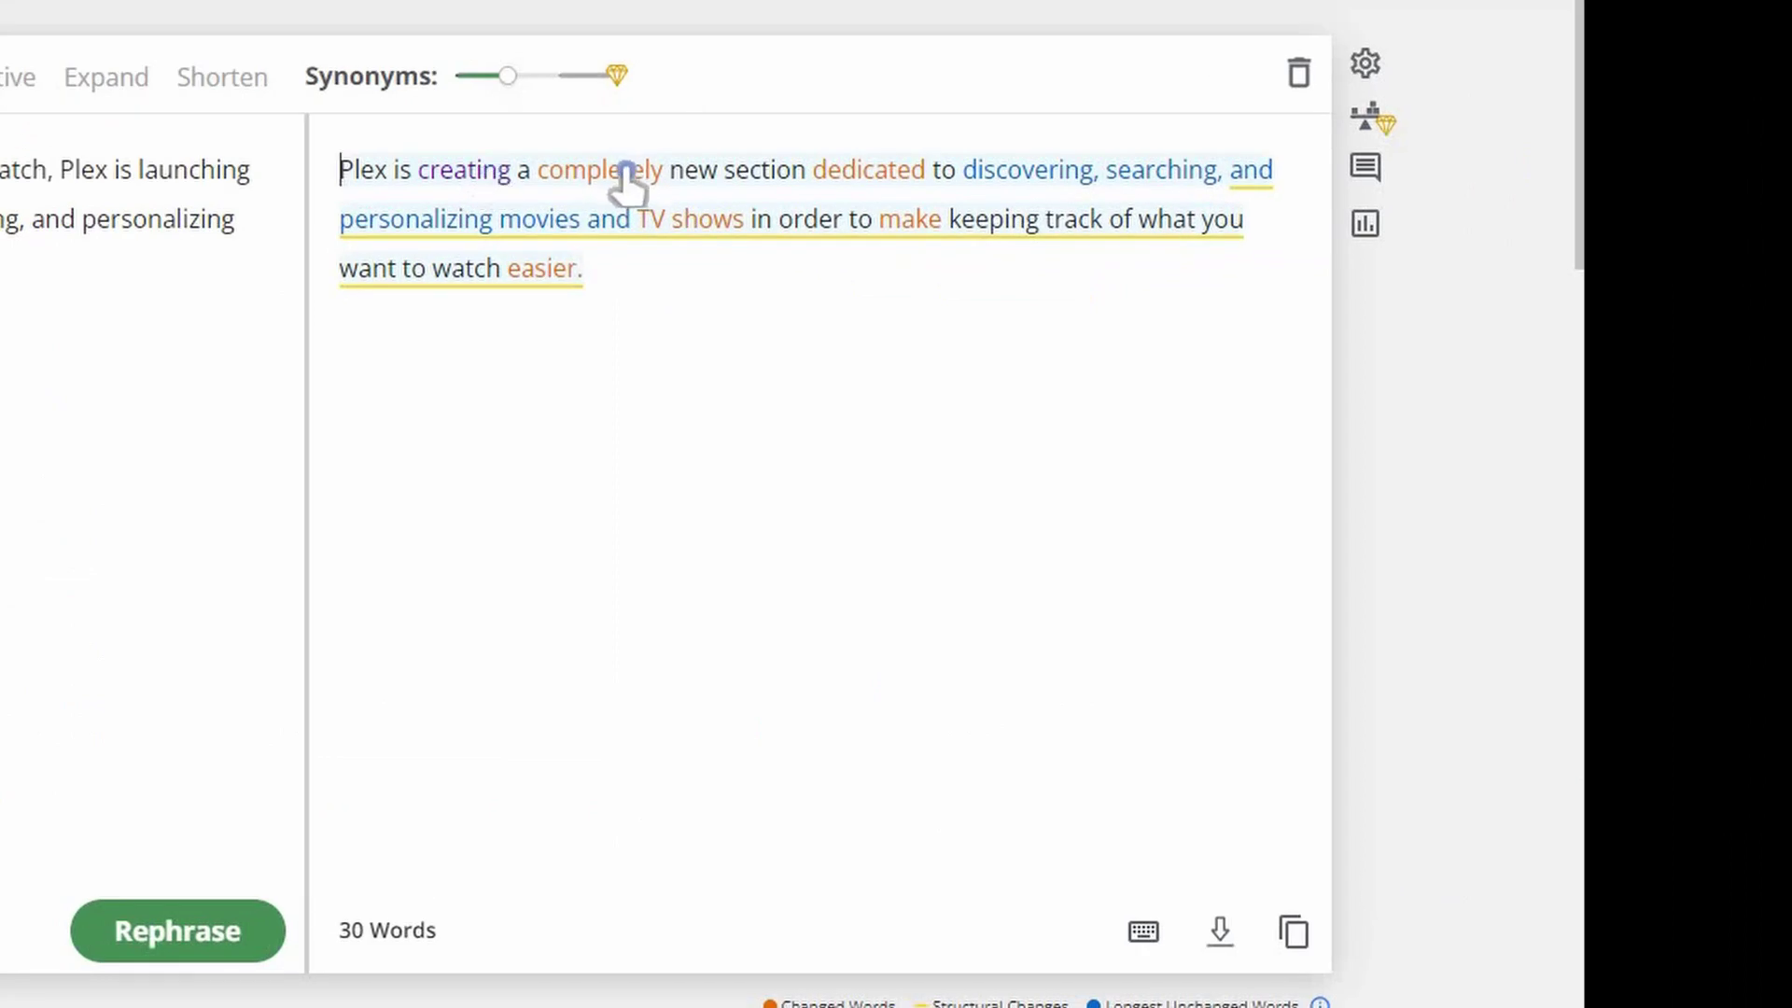
pyautogui.click(376, 472)
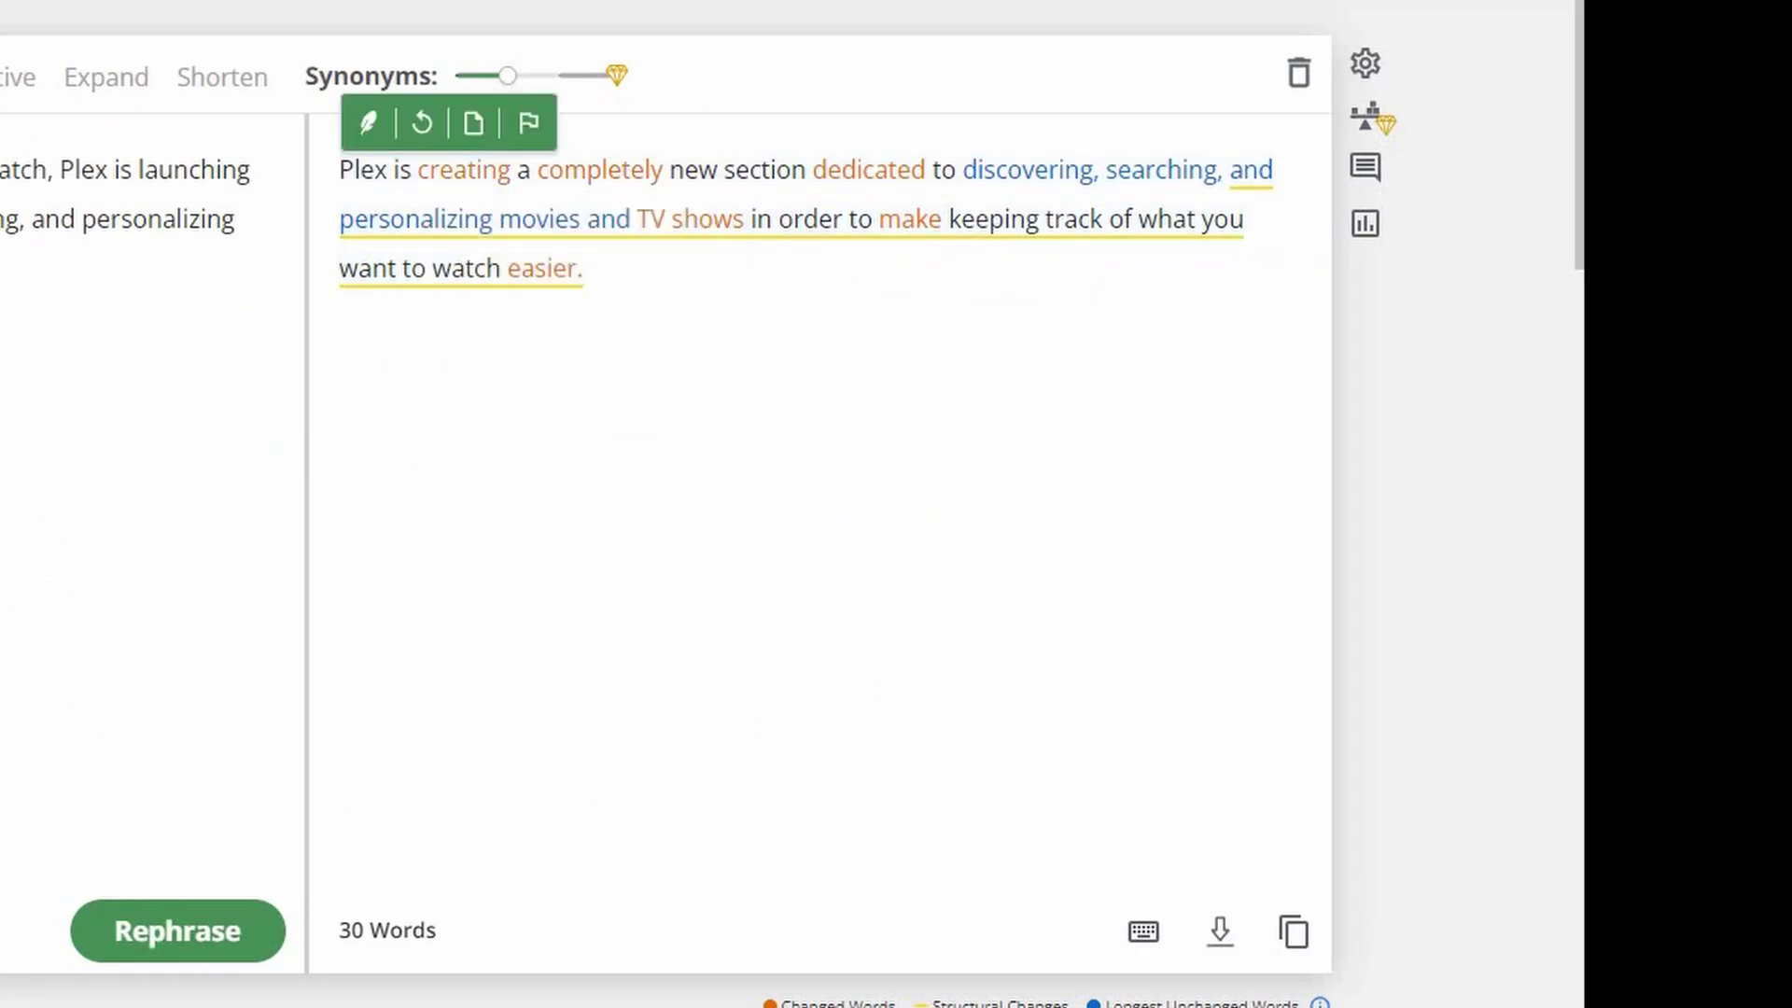
pyautogui.click(583, 268)
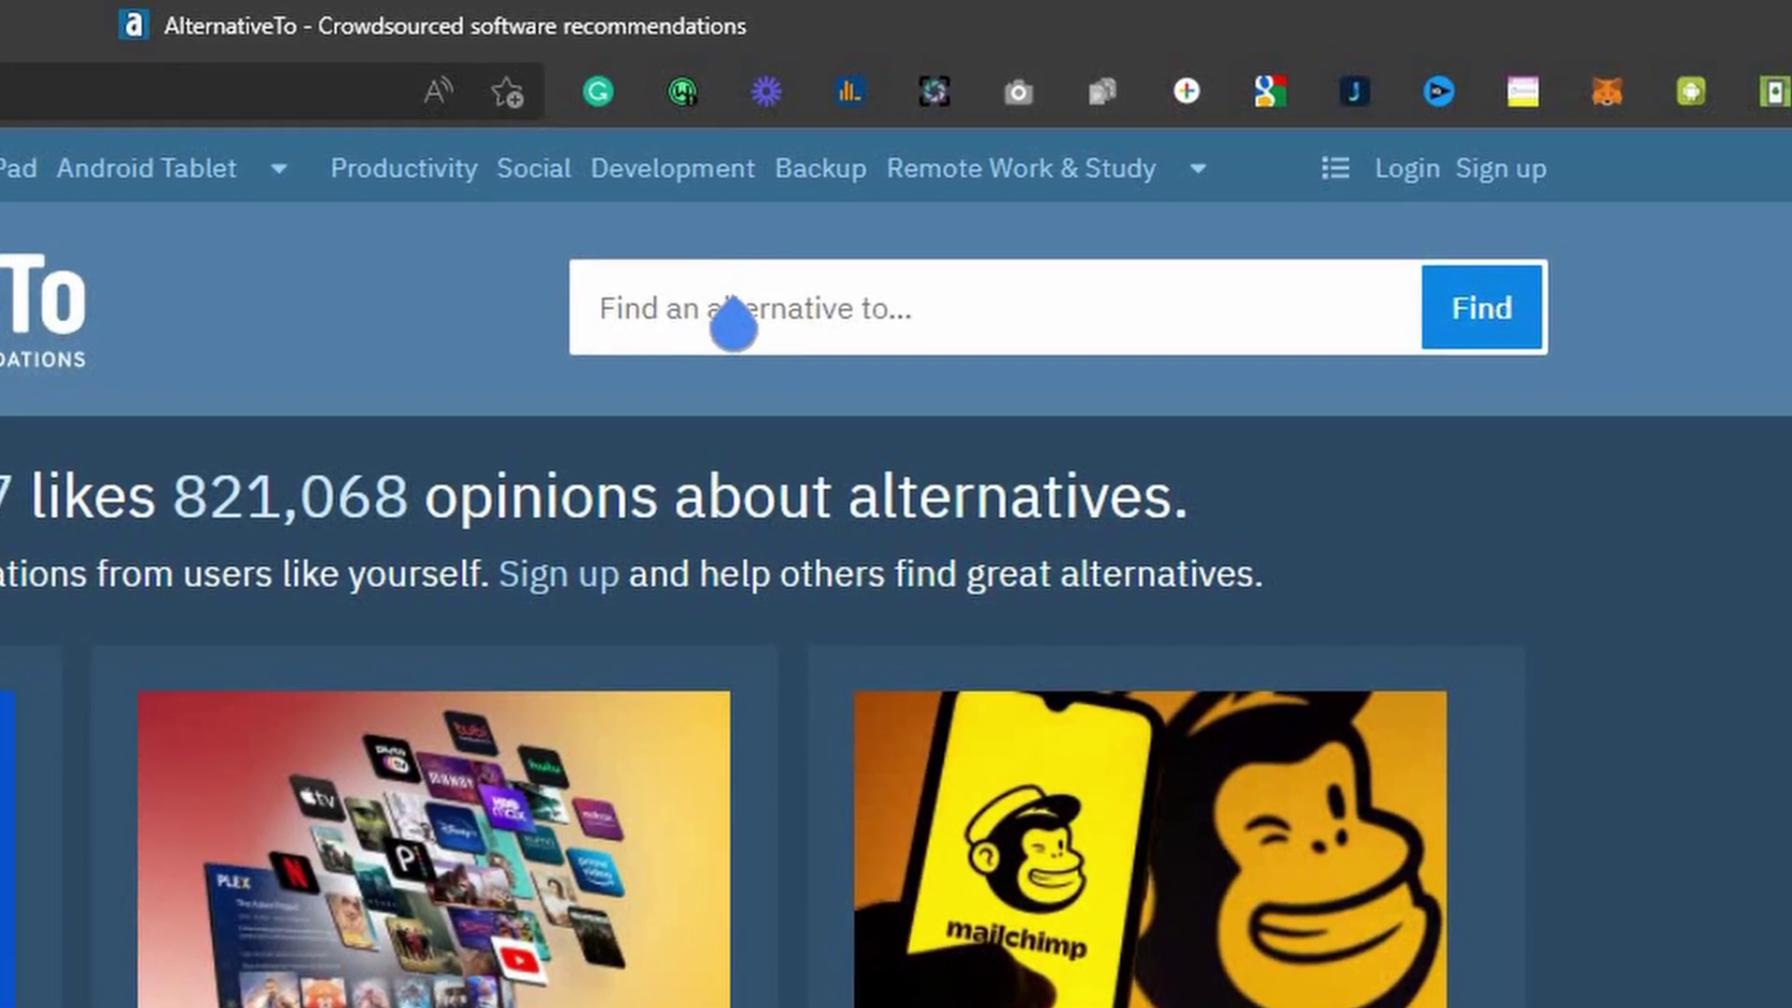
# - Search AlternativeTo for 'prem' and open the Adobe Premiere Pro alternatives page
pyautogui.click(731, 305)
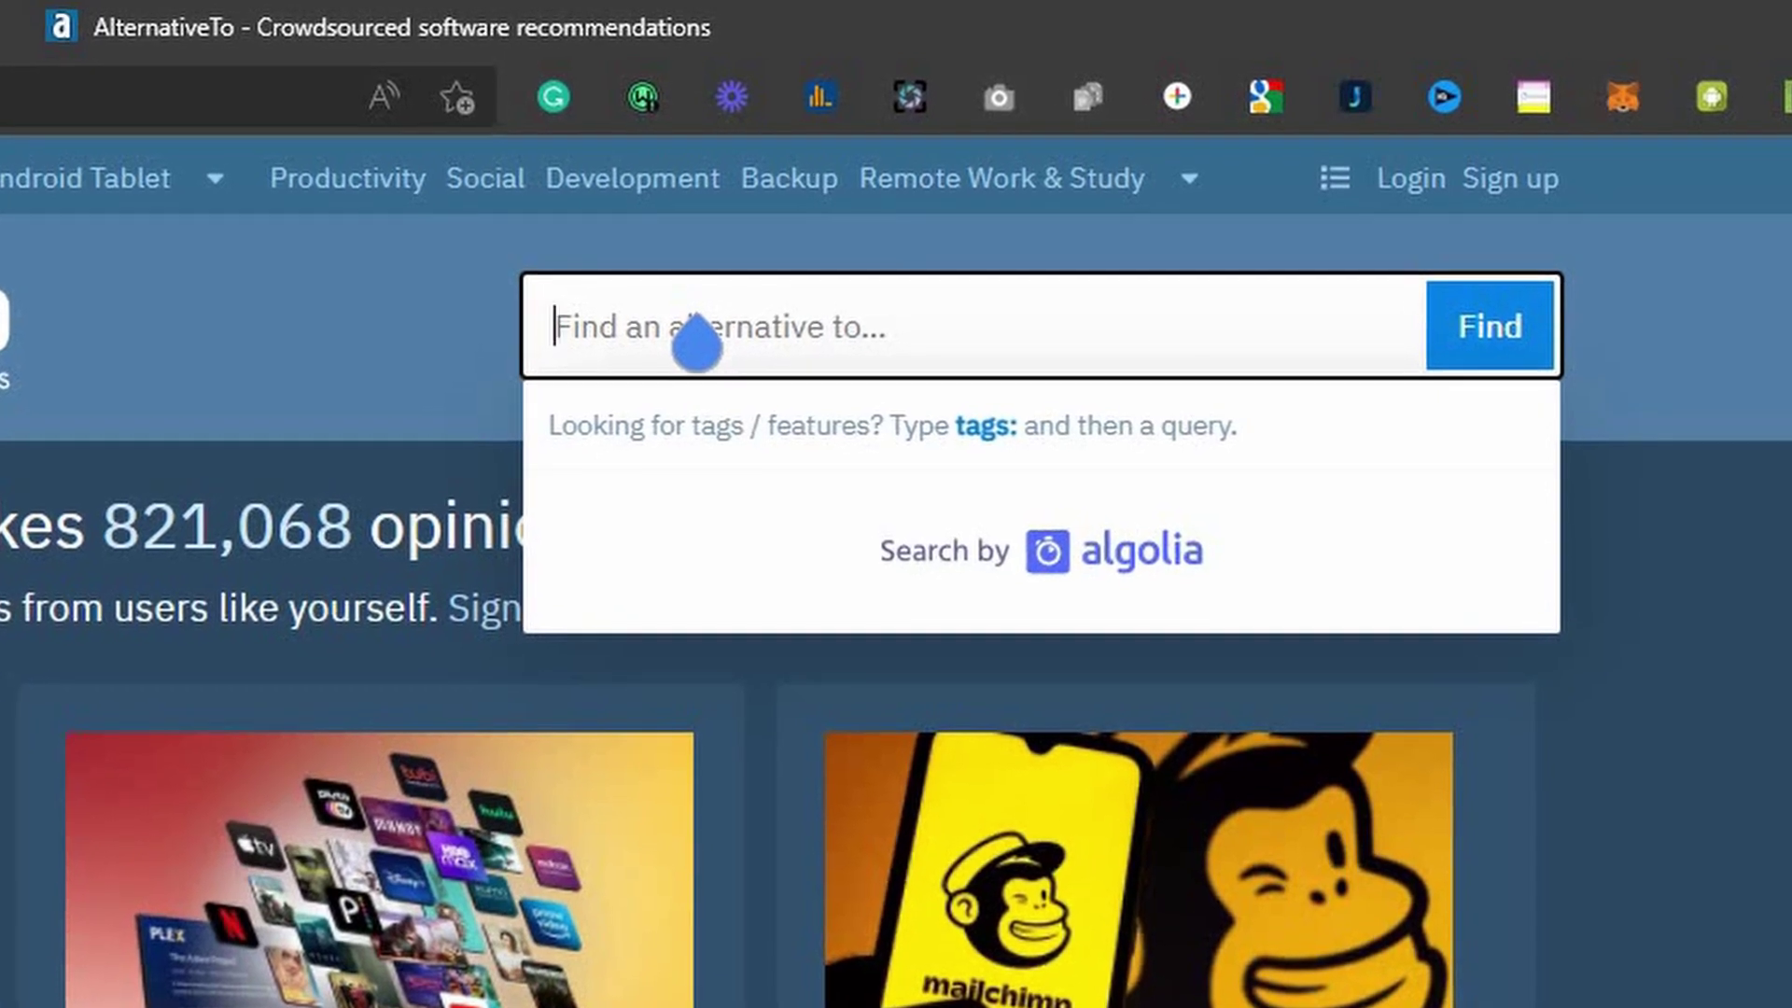
pyautogui.write('prem')
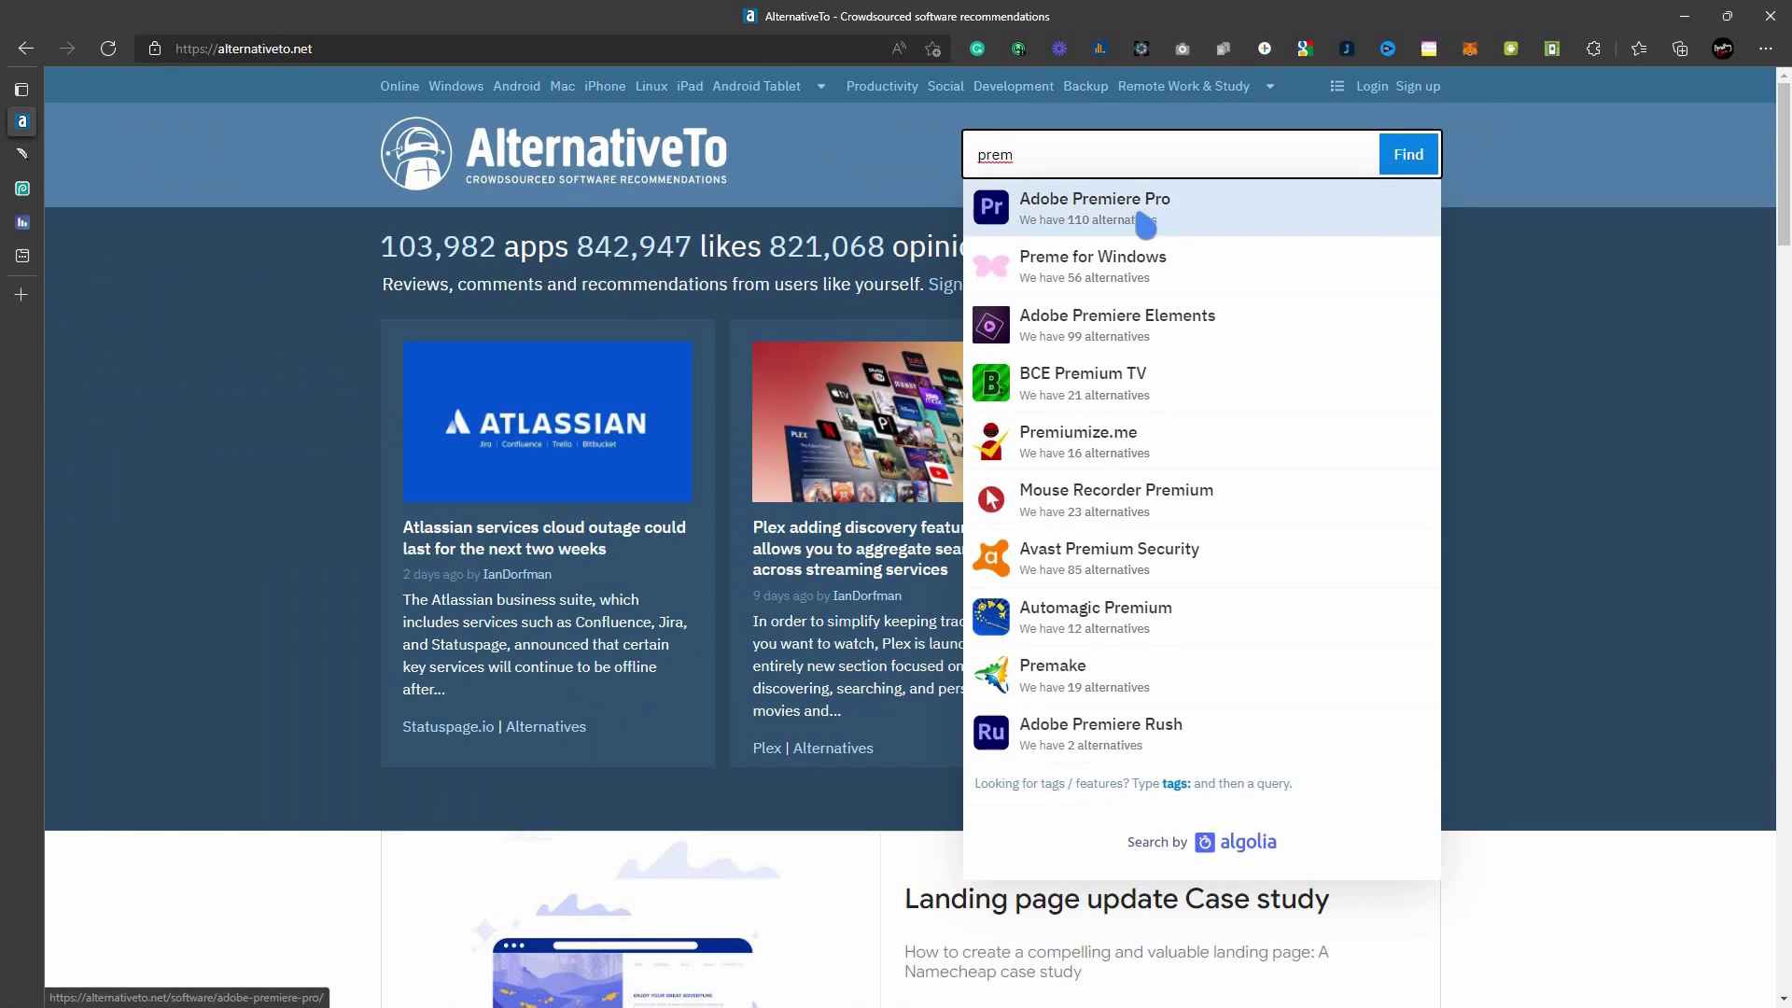
pyautogui.click(1146, 224)
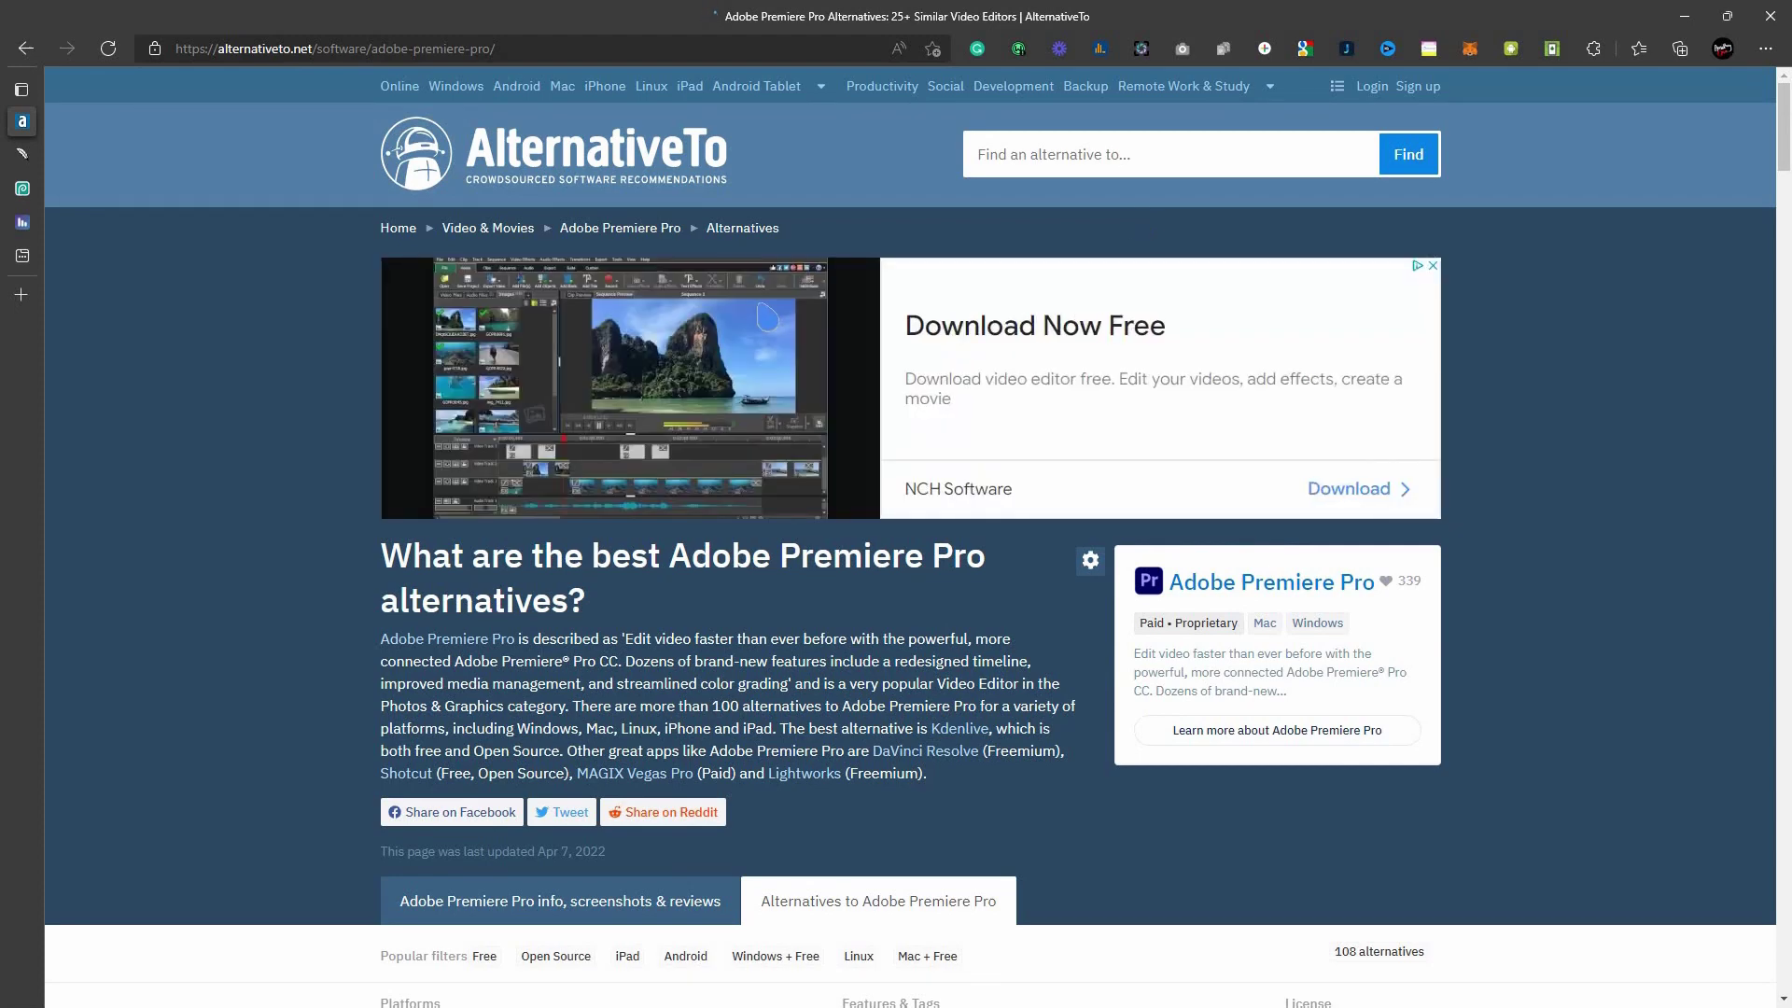
pyautogui.scroll(-3, 704, 288)
pyautogui.scroll(-2, 693, 259)
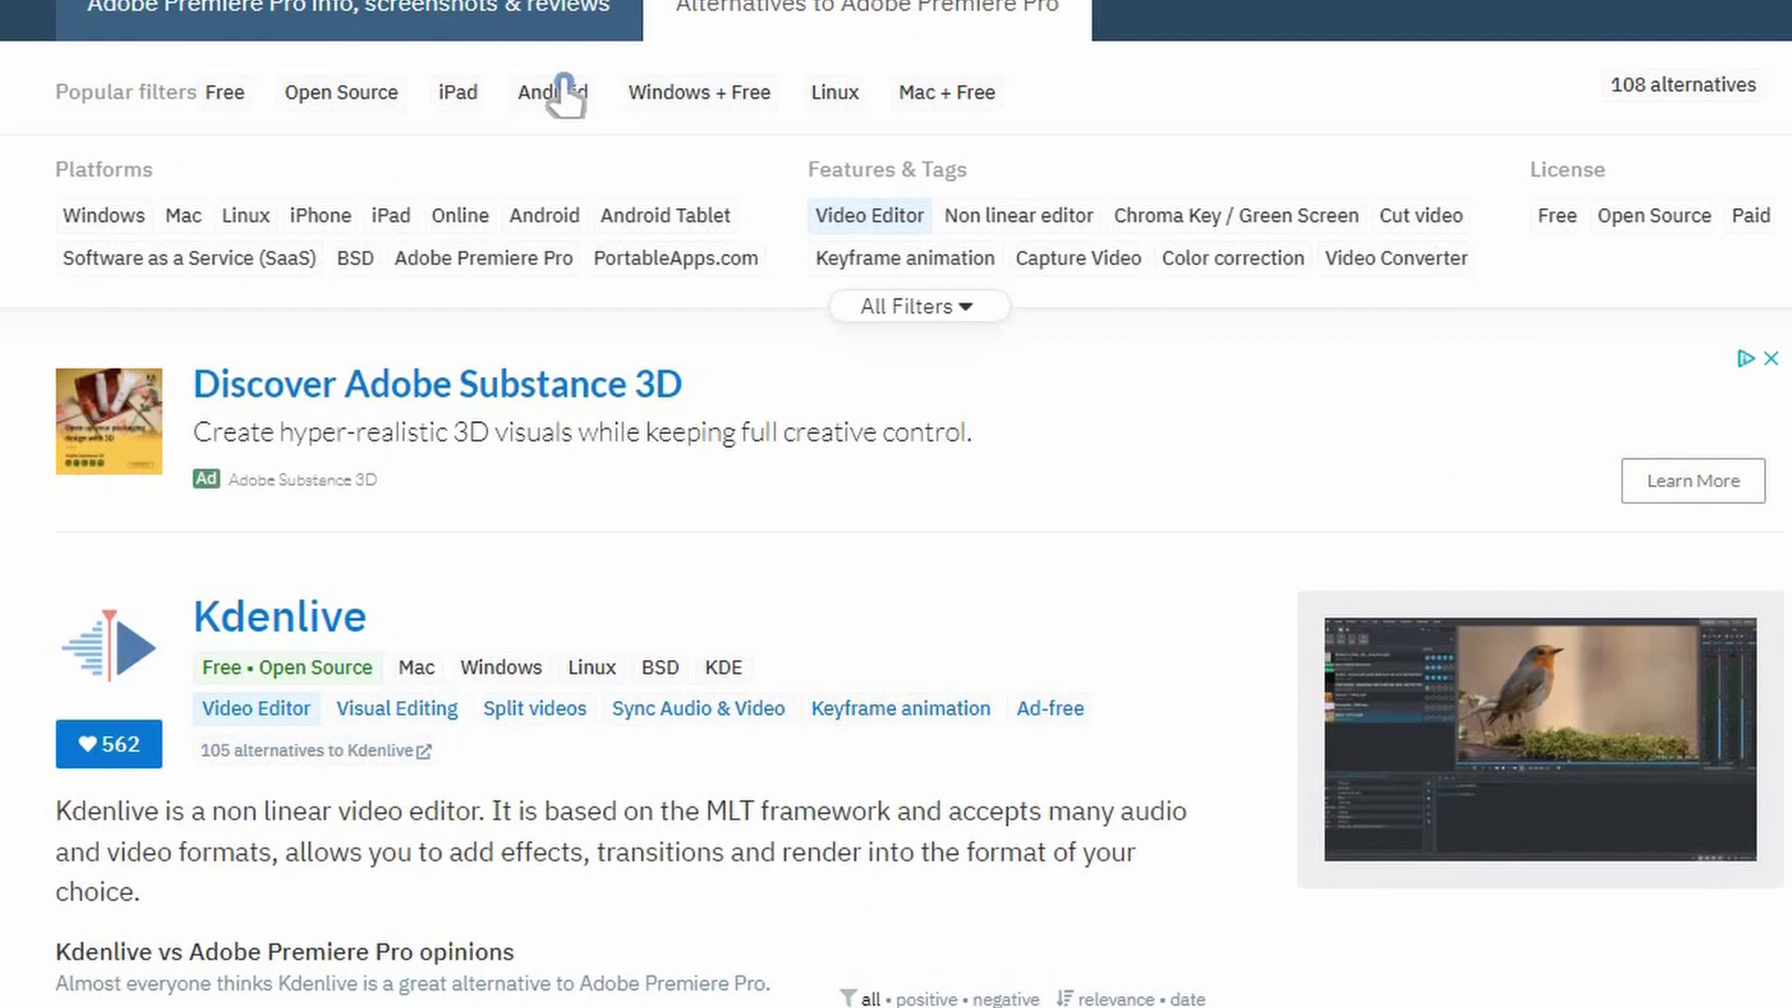
pyautogui.scroll(-3, 140, 287)
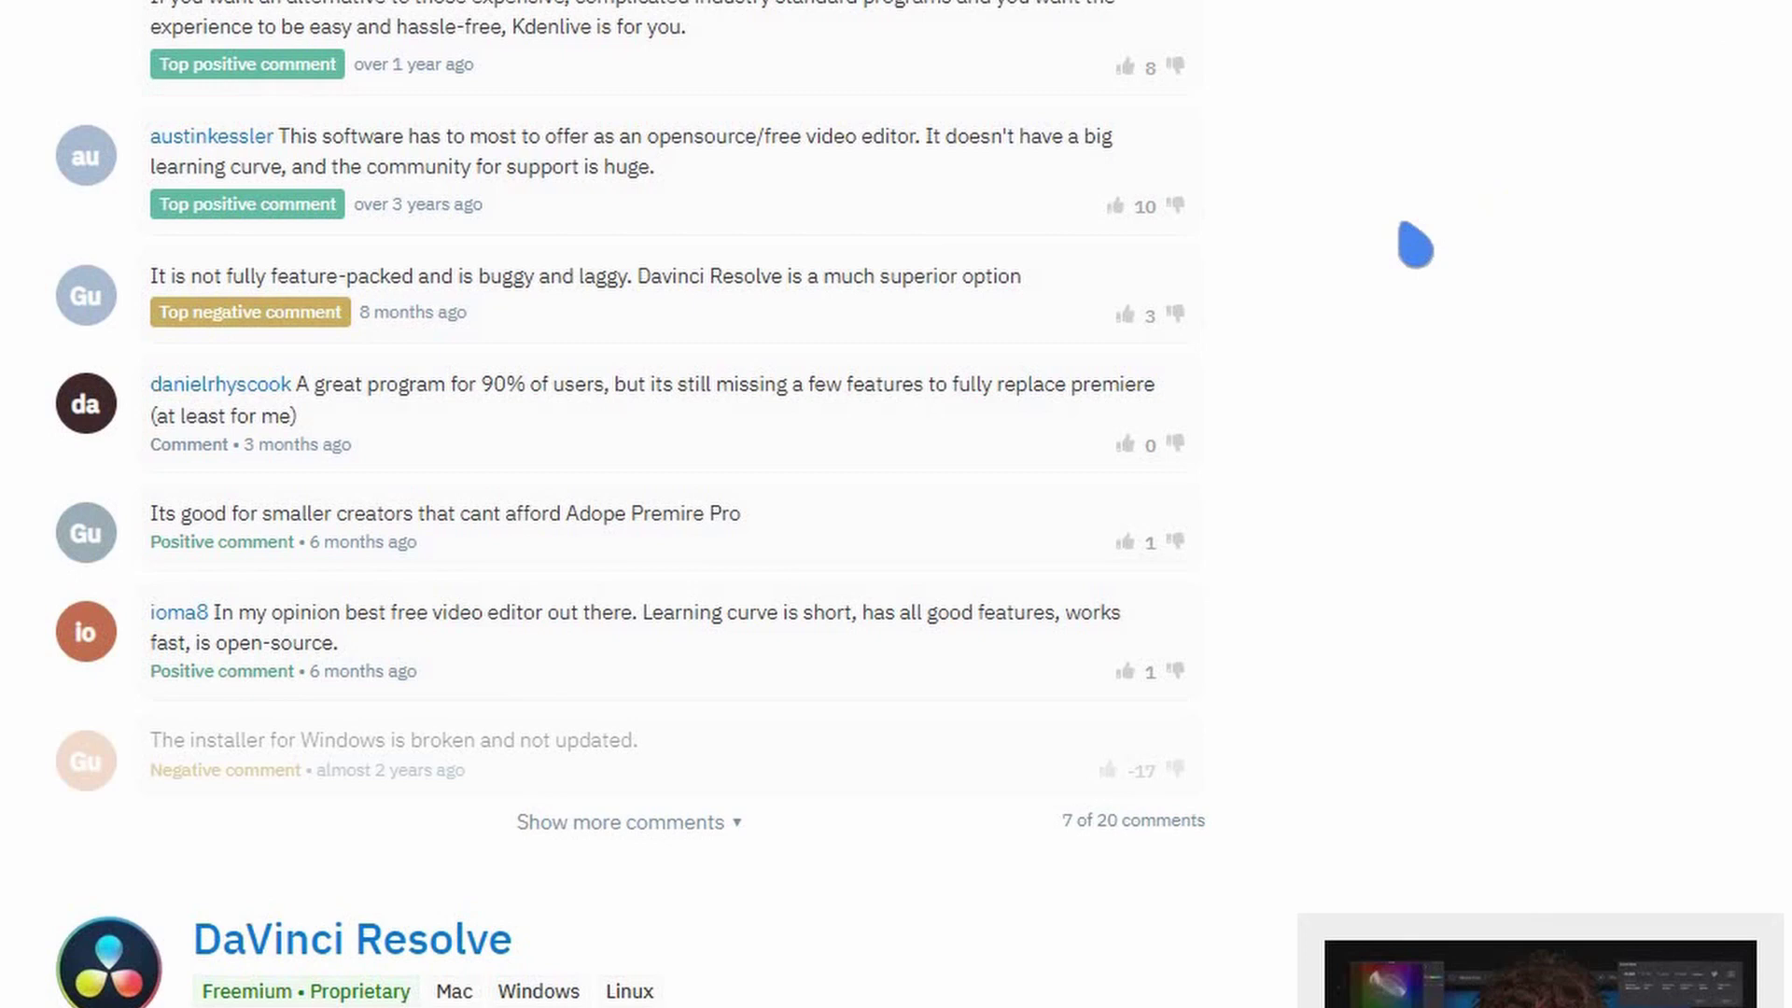
pyautogui.scroll(-3, 1412, 244)
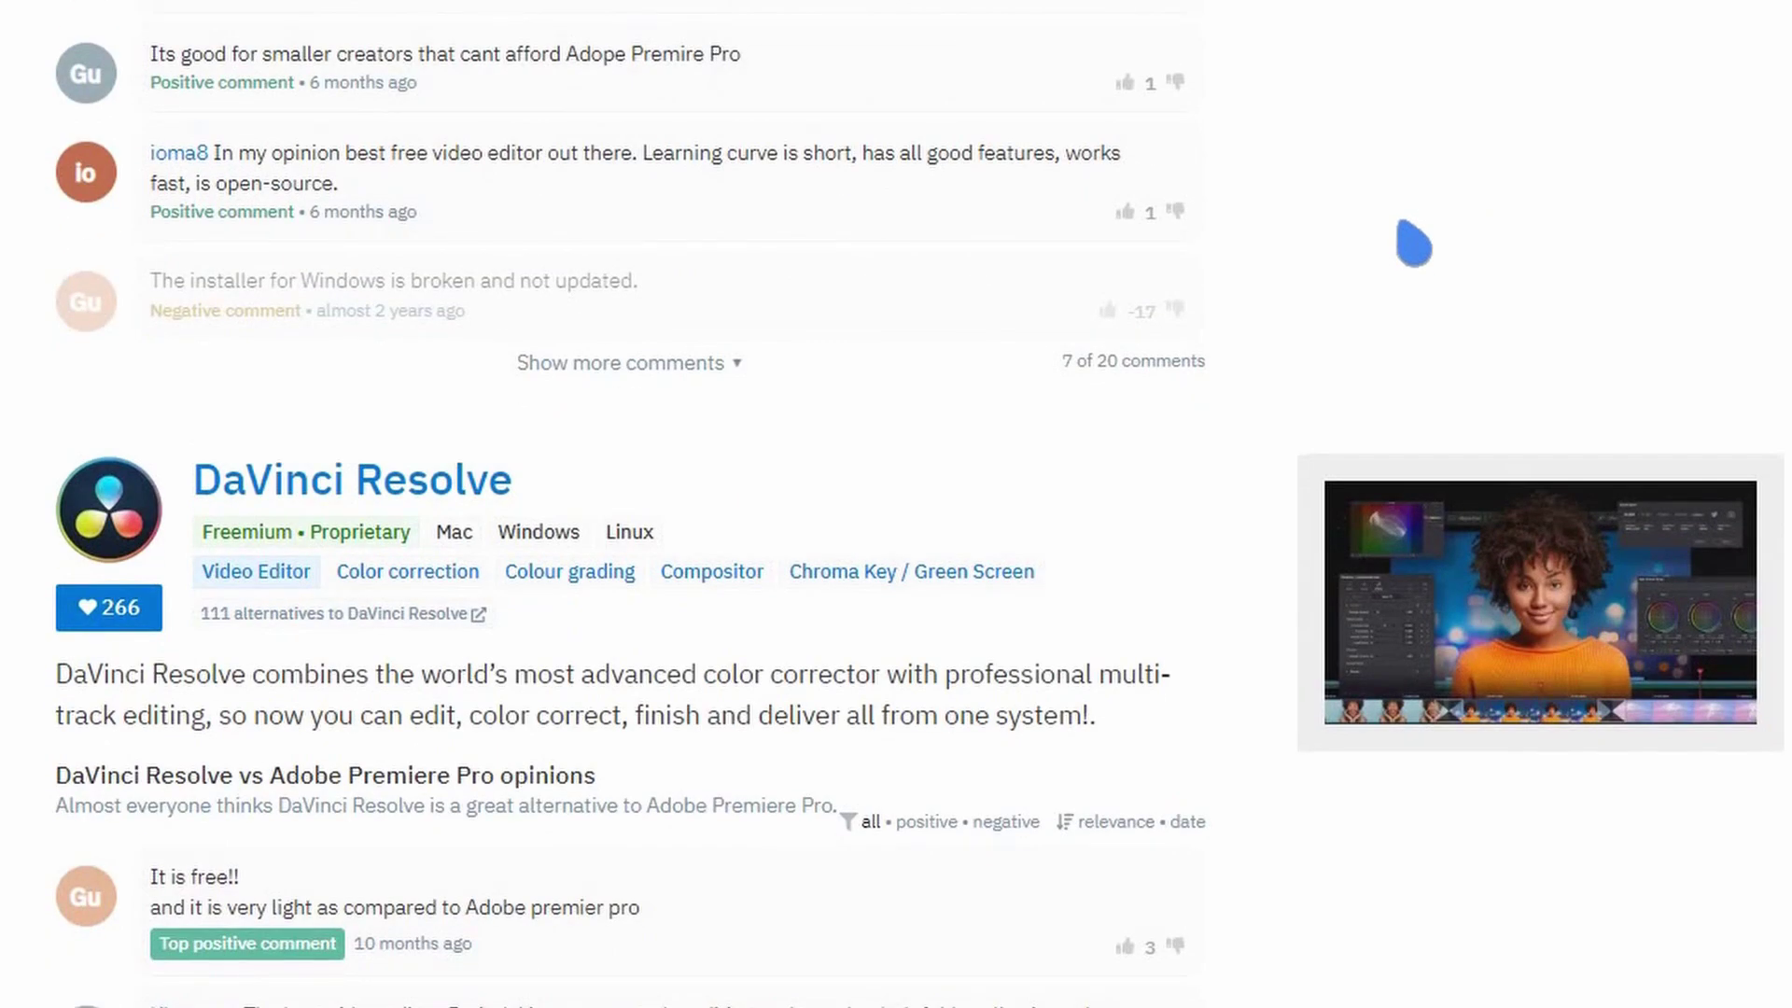
pyautogui.scroll(-3, 1364, 242)
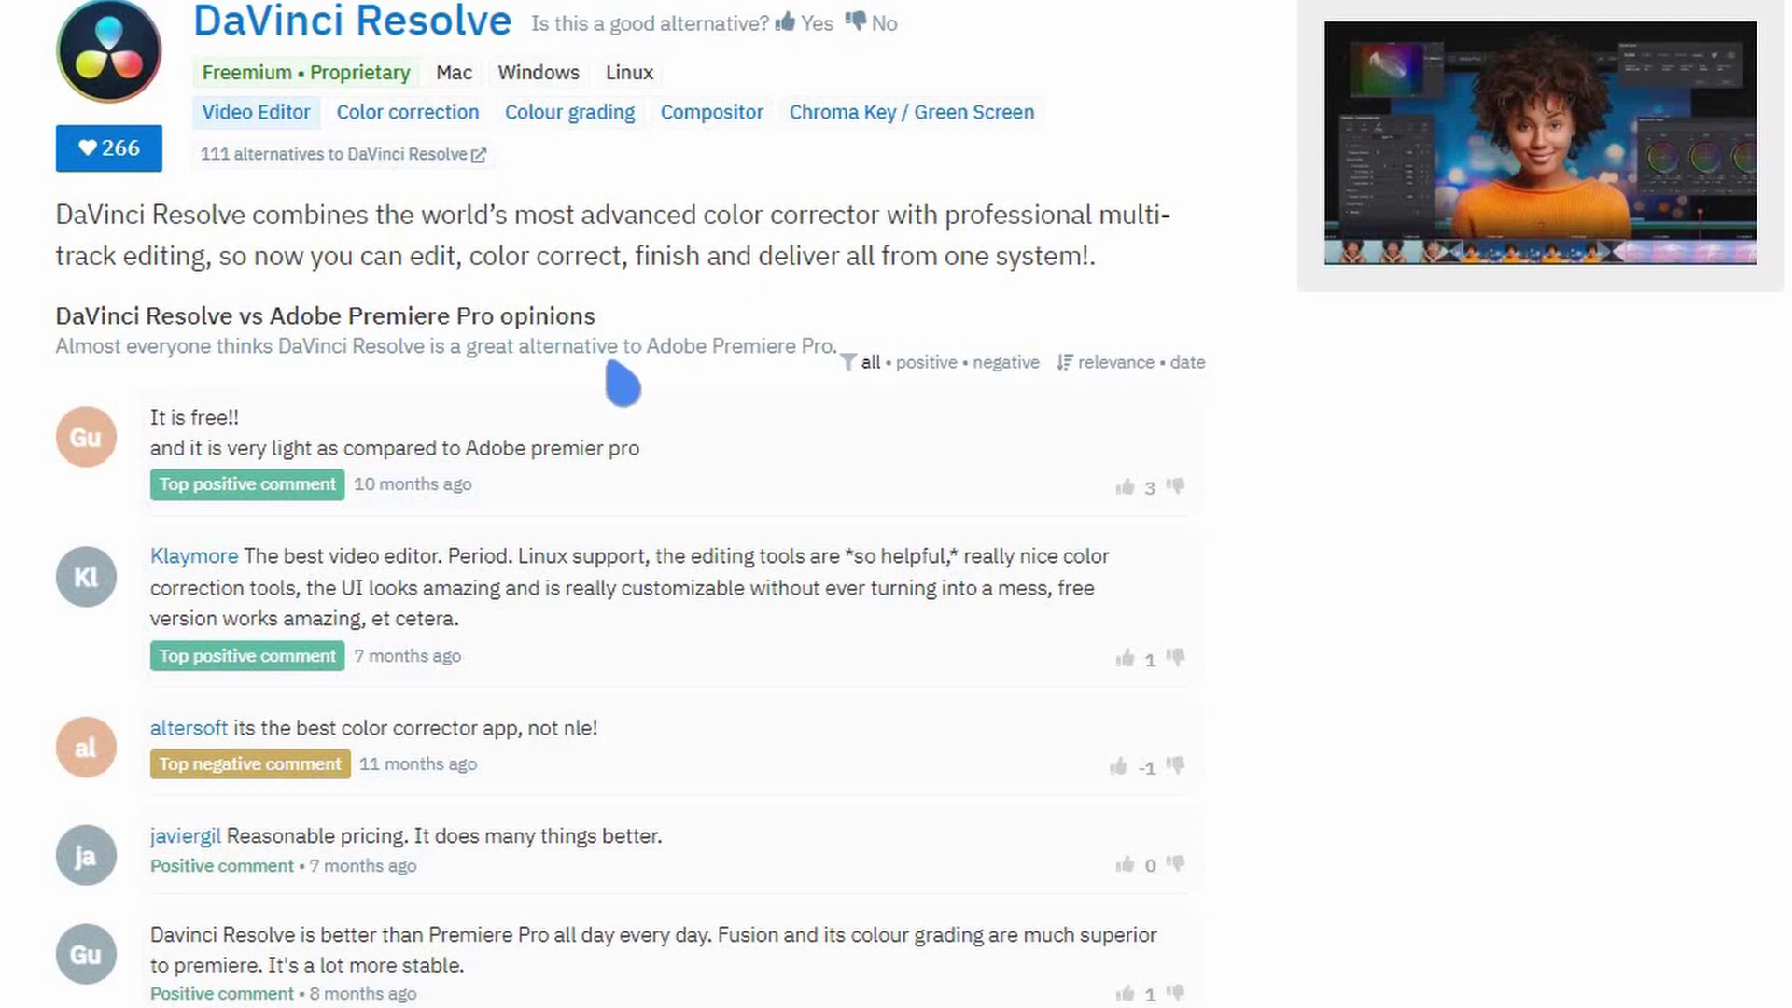
pyautogui.moveTo(445, 346)
pyautogui.scroll(-3, 627, 378)
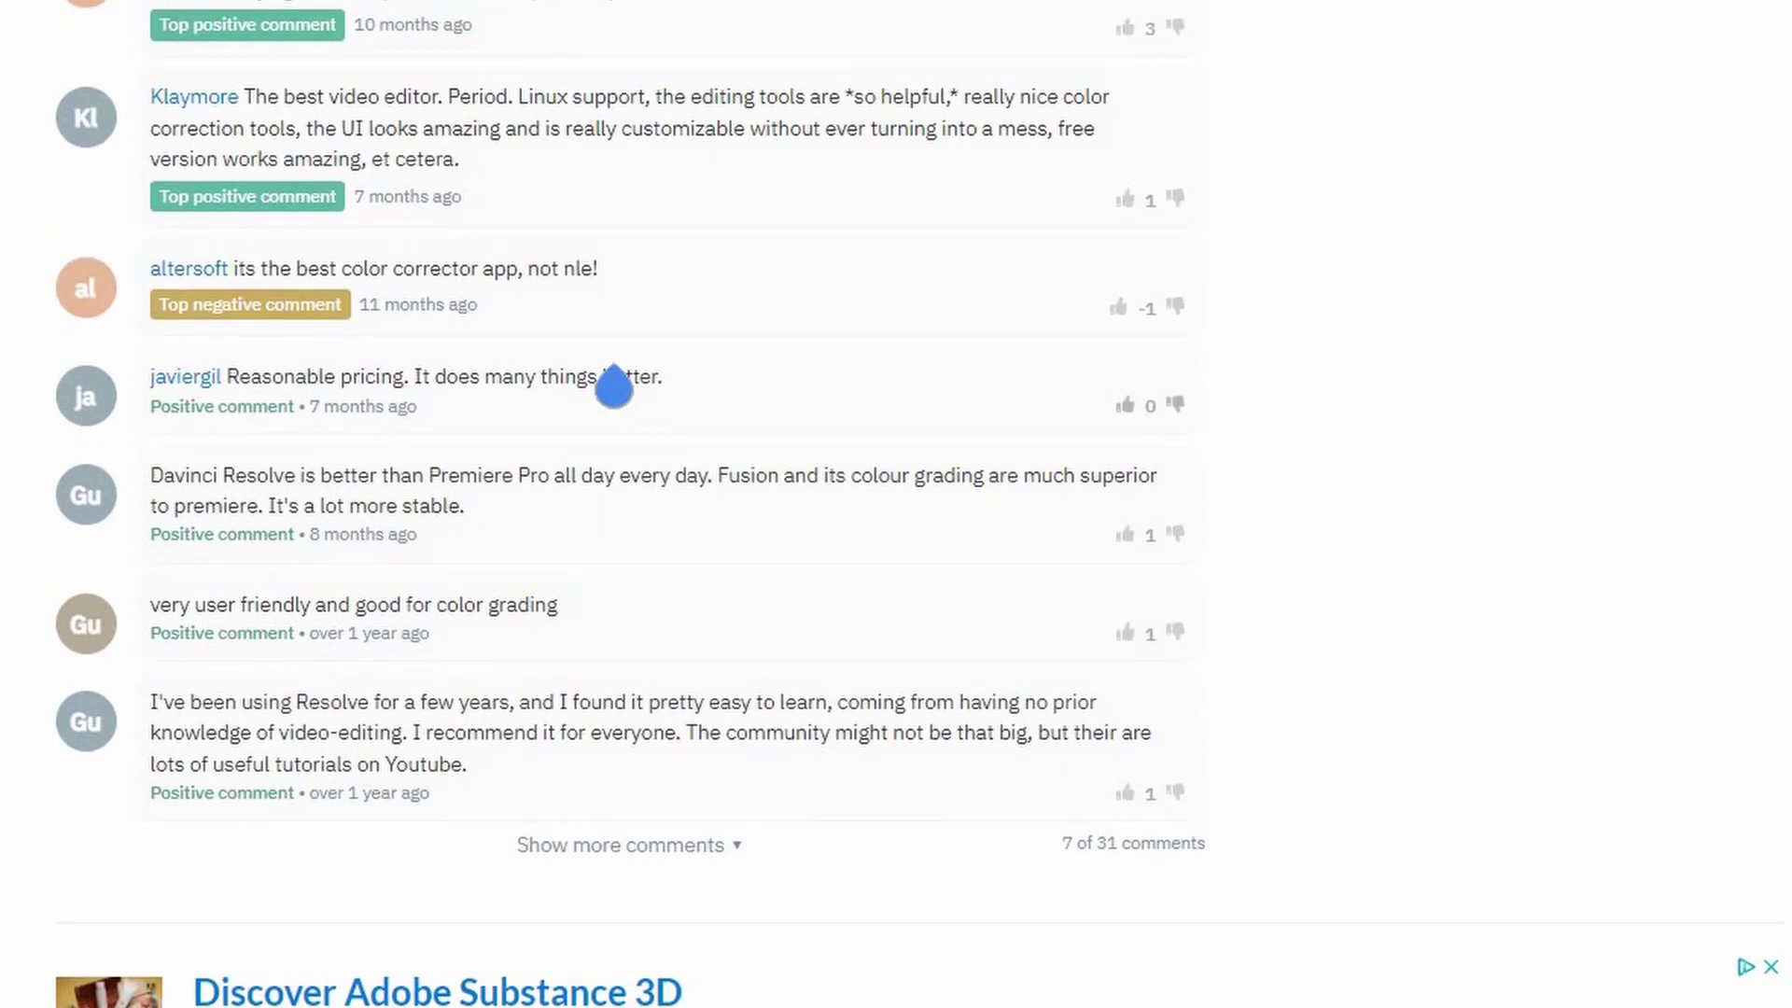
pyautogui.scroll(-2, 614, 389)
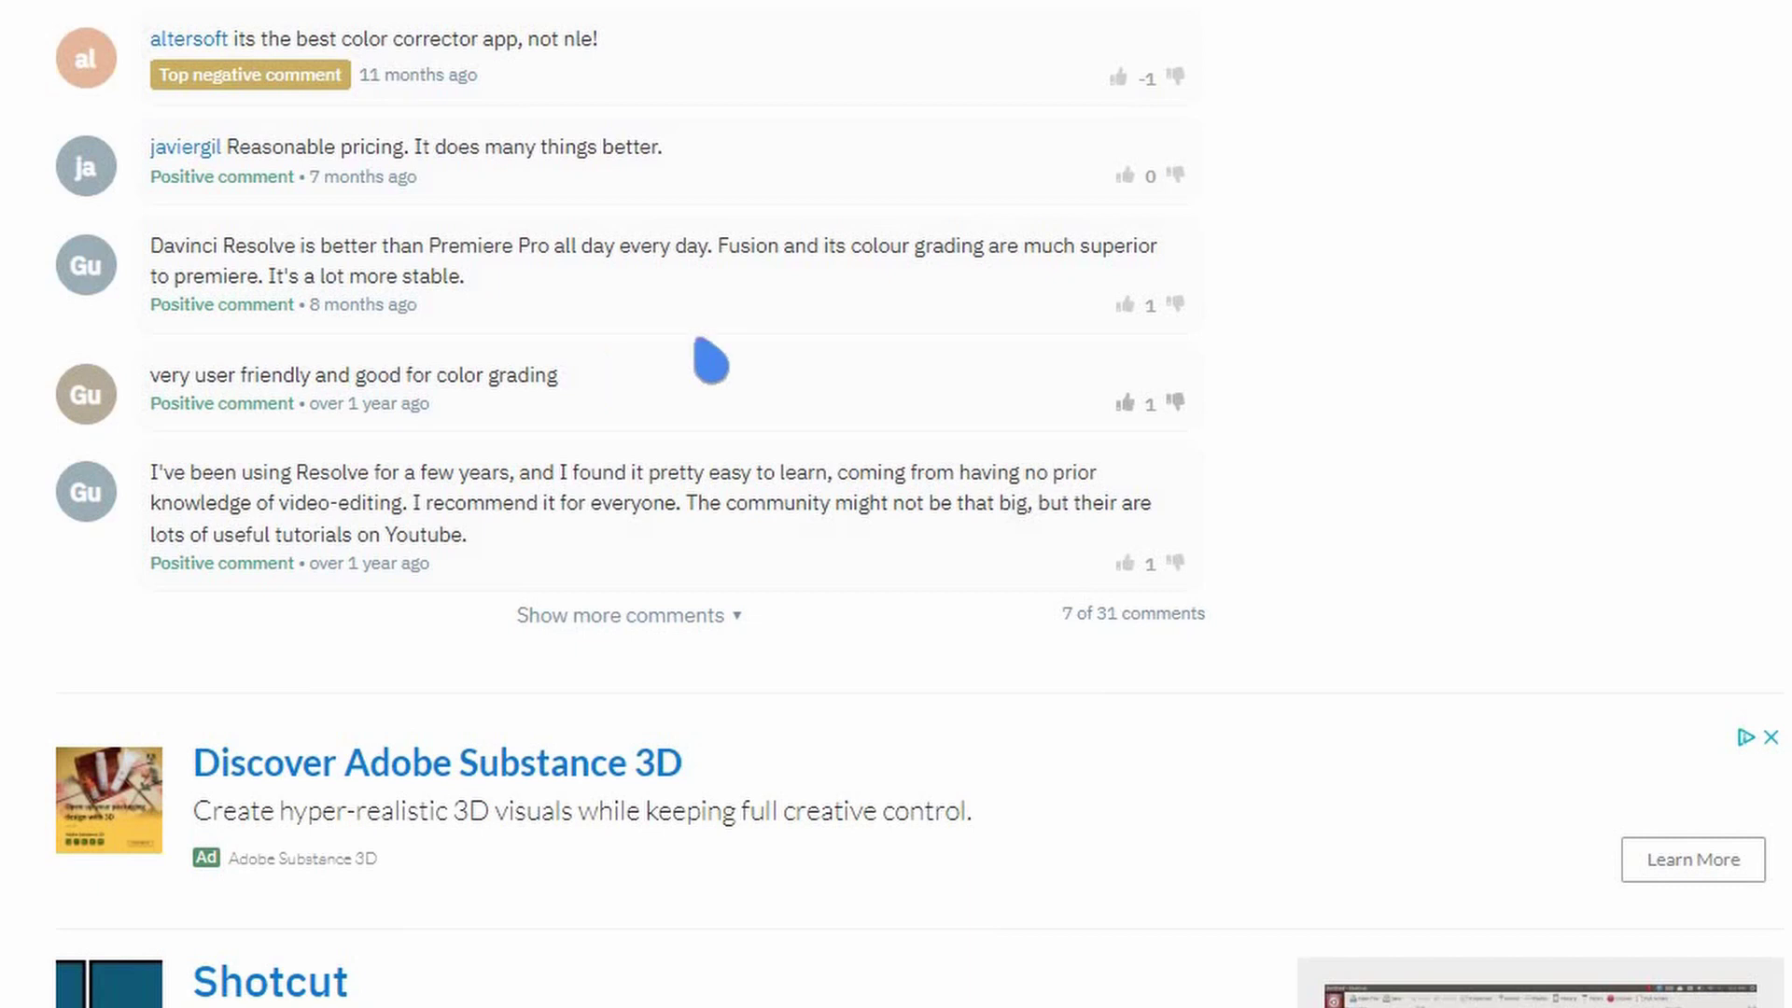
pyautogui.scroll(-5, 730, 325)
pyautogui.scroll(-5, 733, 340)
pyautogui.scroll(-2, 738, 333)
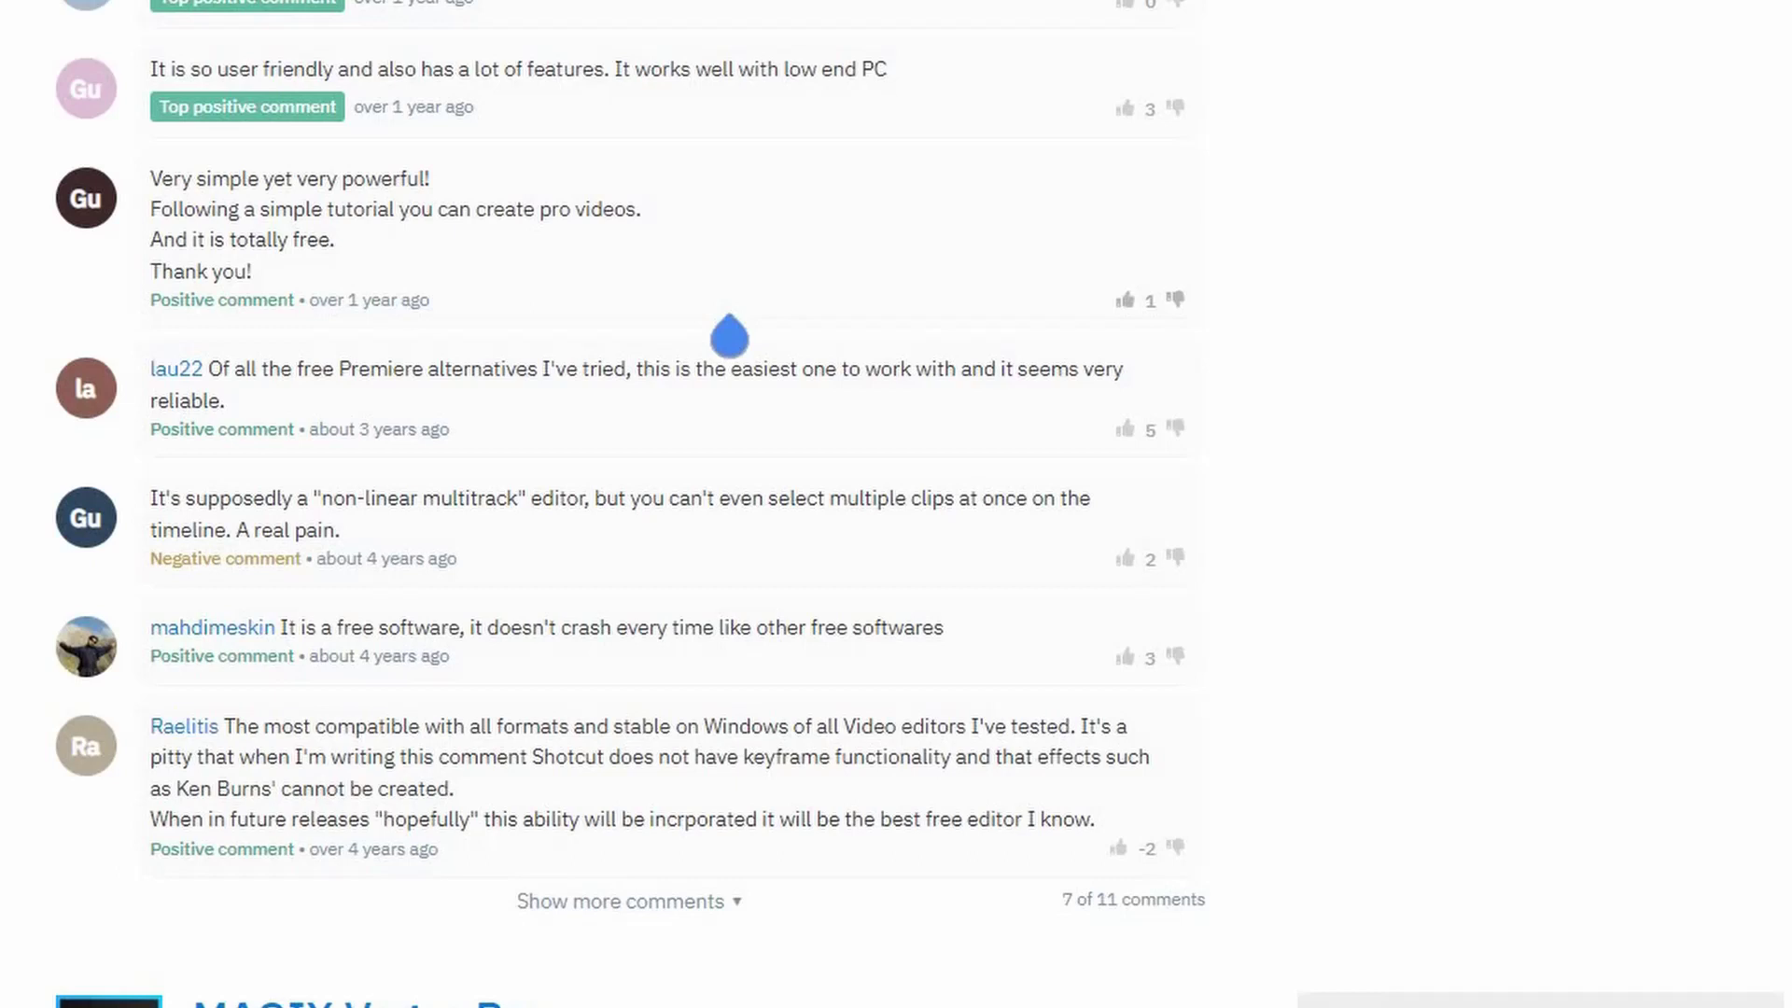
pyautogui.scroll(-3, 760, 441)
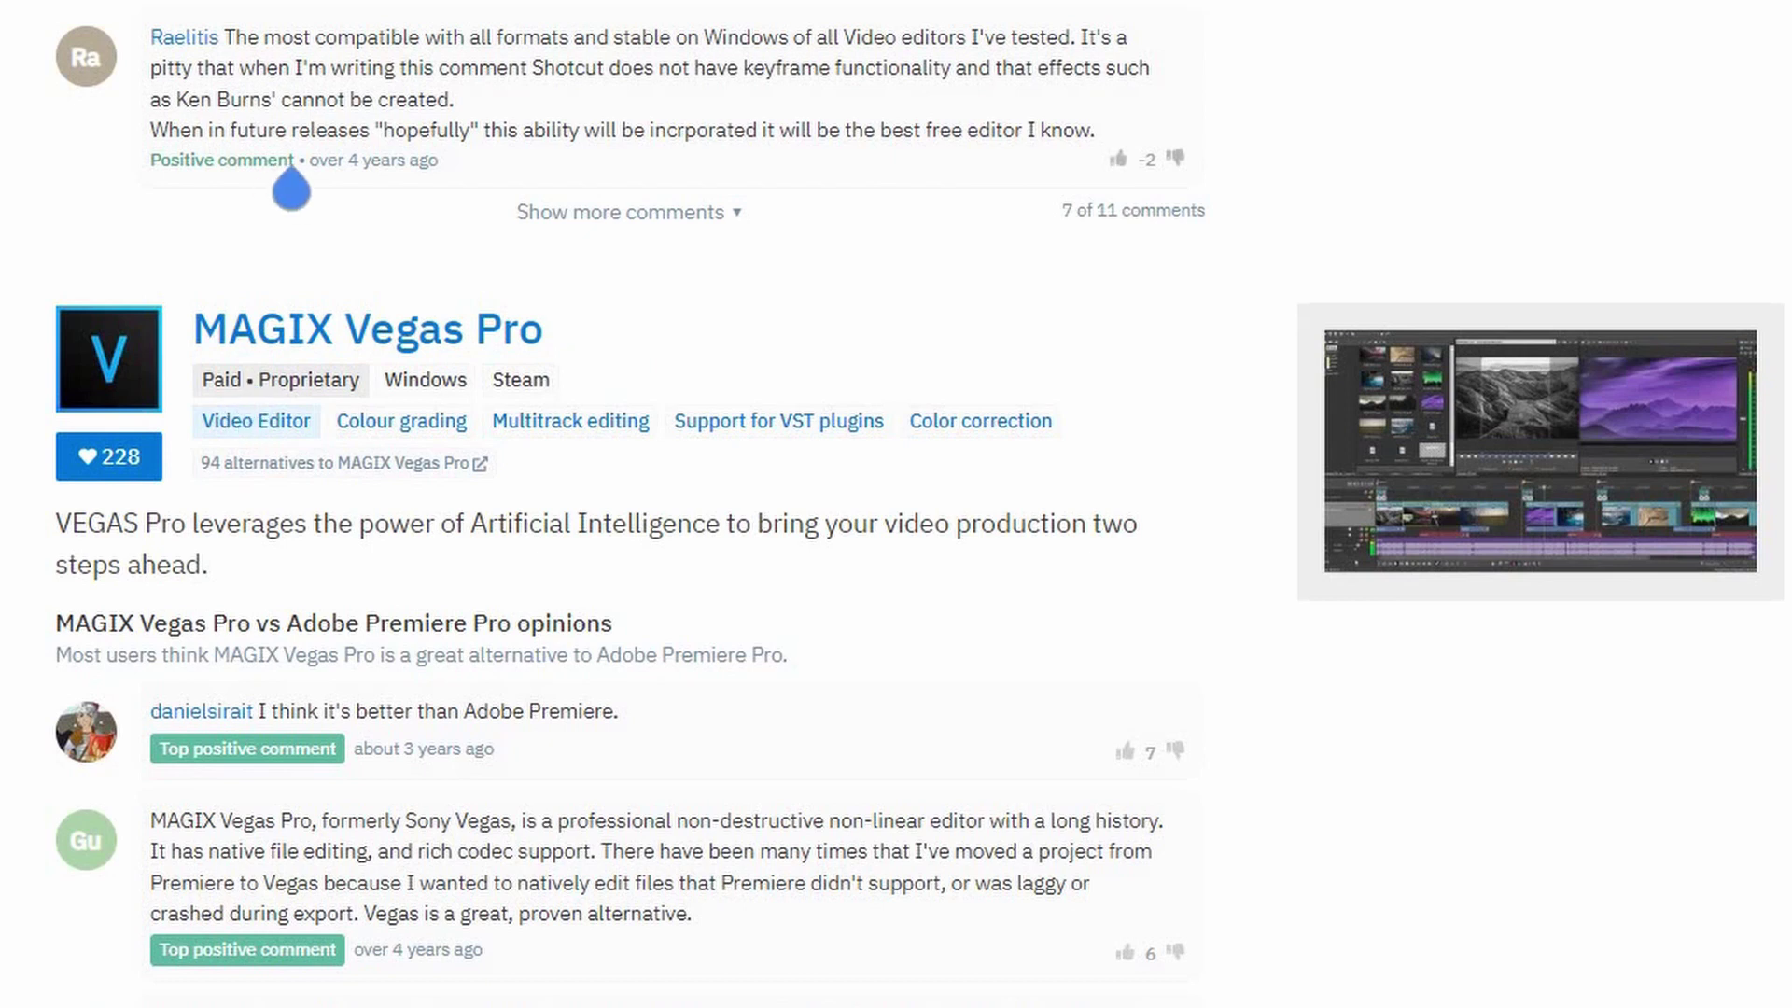
pyautogui.scroll(6, 311, 179)
pyautogui.scroll(2, 315, 183)
pyautogui.scroll(4, 323, 189)
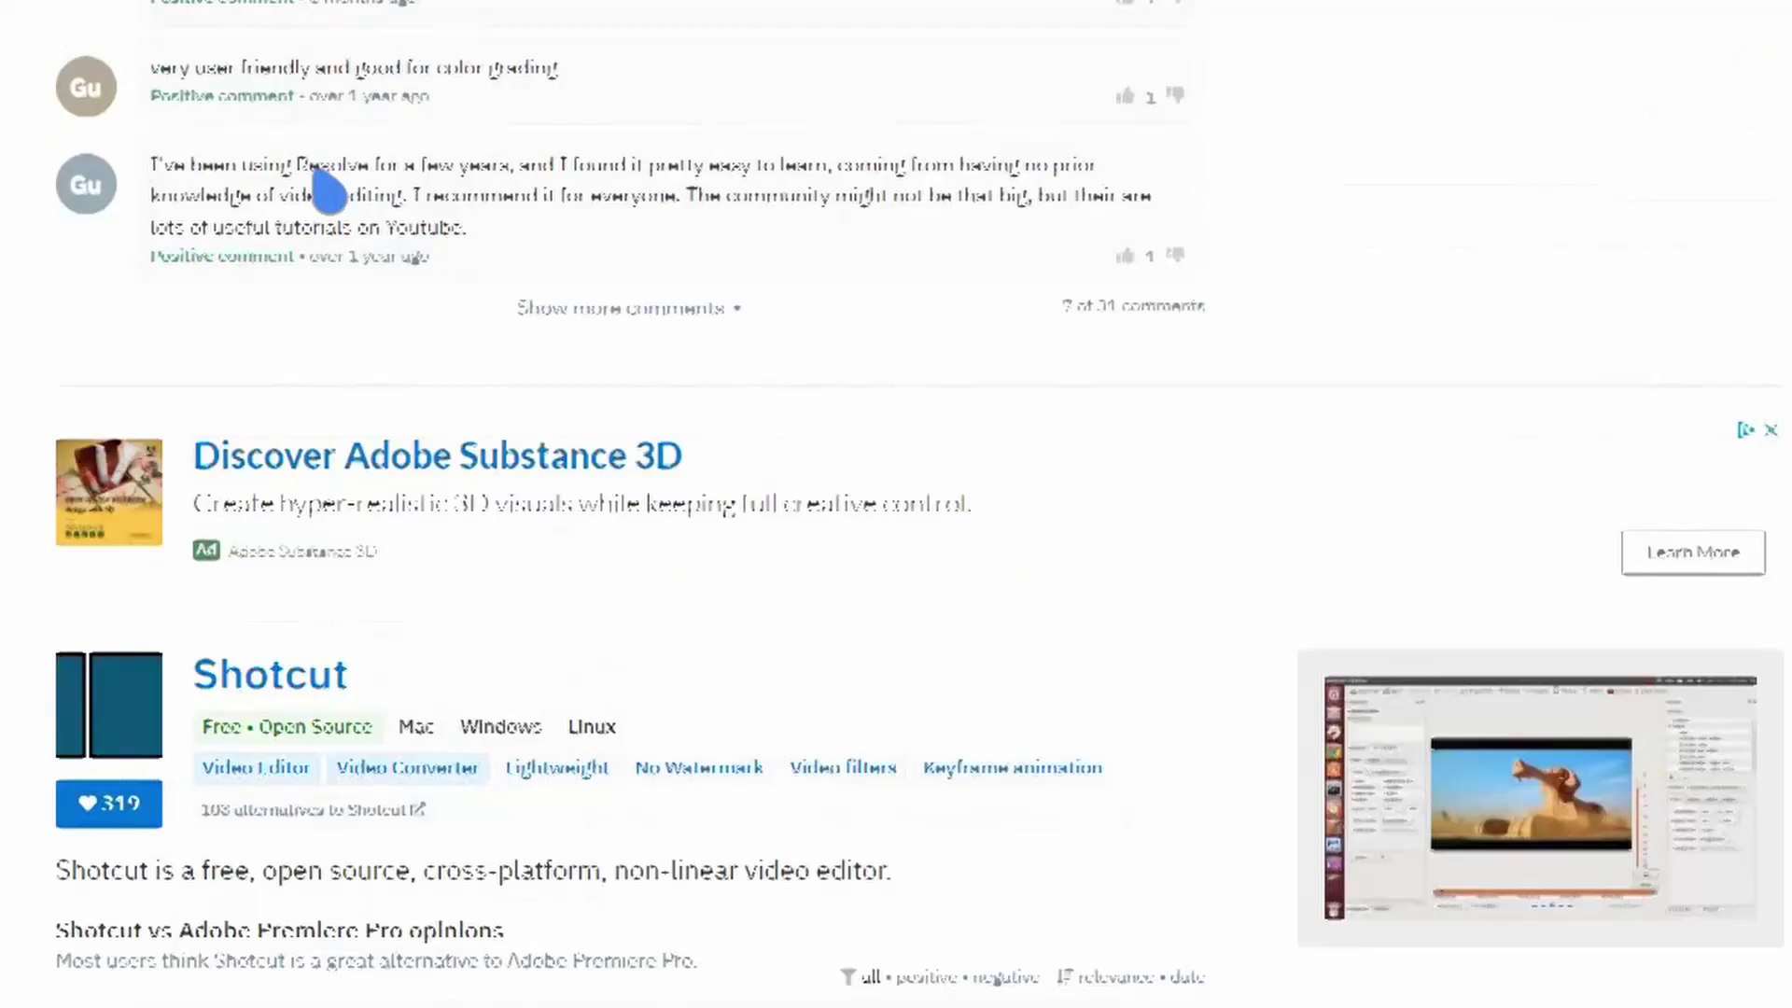
pyautogui.scroll(5, 319, 183)
pyautogui.scroll(10, 840, 81)
pyautogui.scroll(10, 1525, 48)
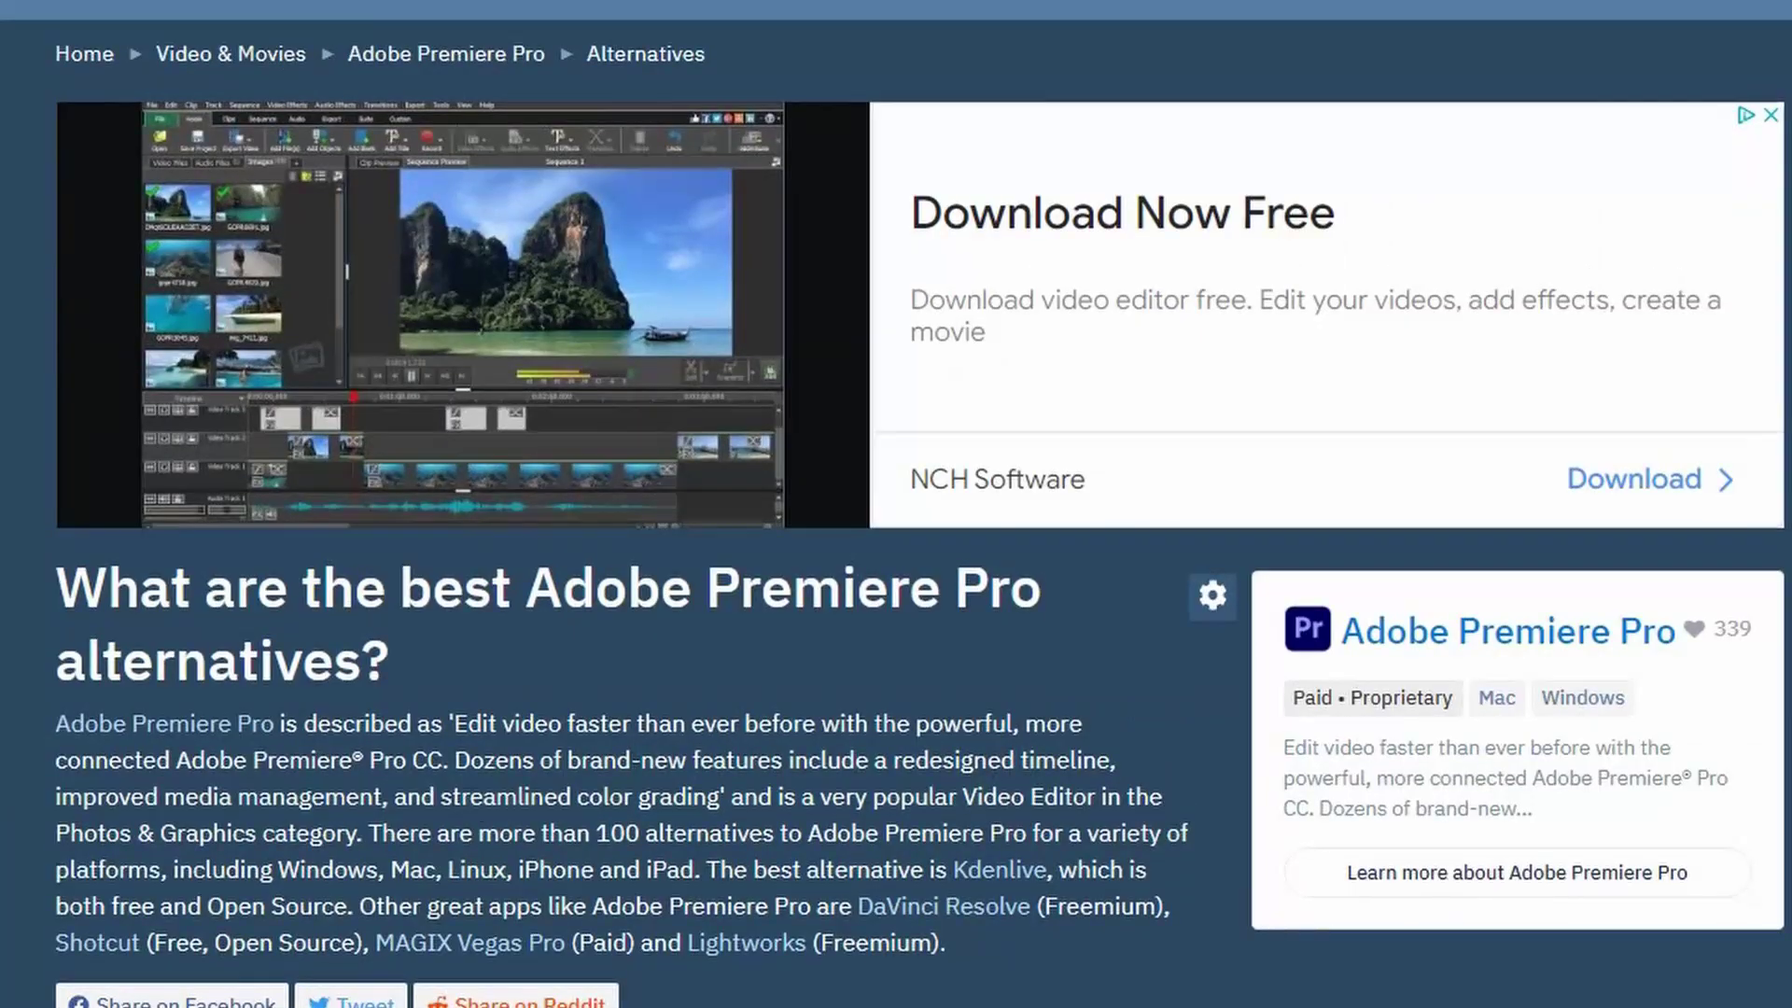
# - Look up Adobe Photoshop alternatives on AlternativeTo, then switch to Photopea
pyautogui.click(902, 224)
pyautogui.write('pho')
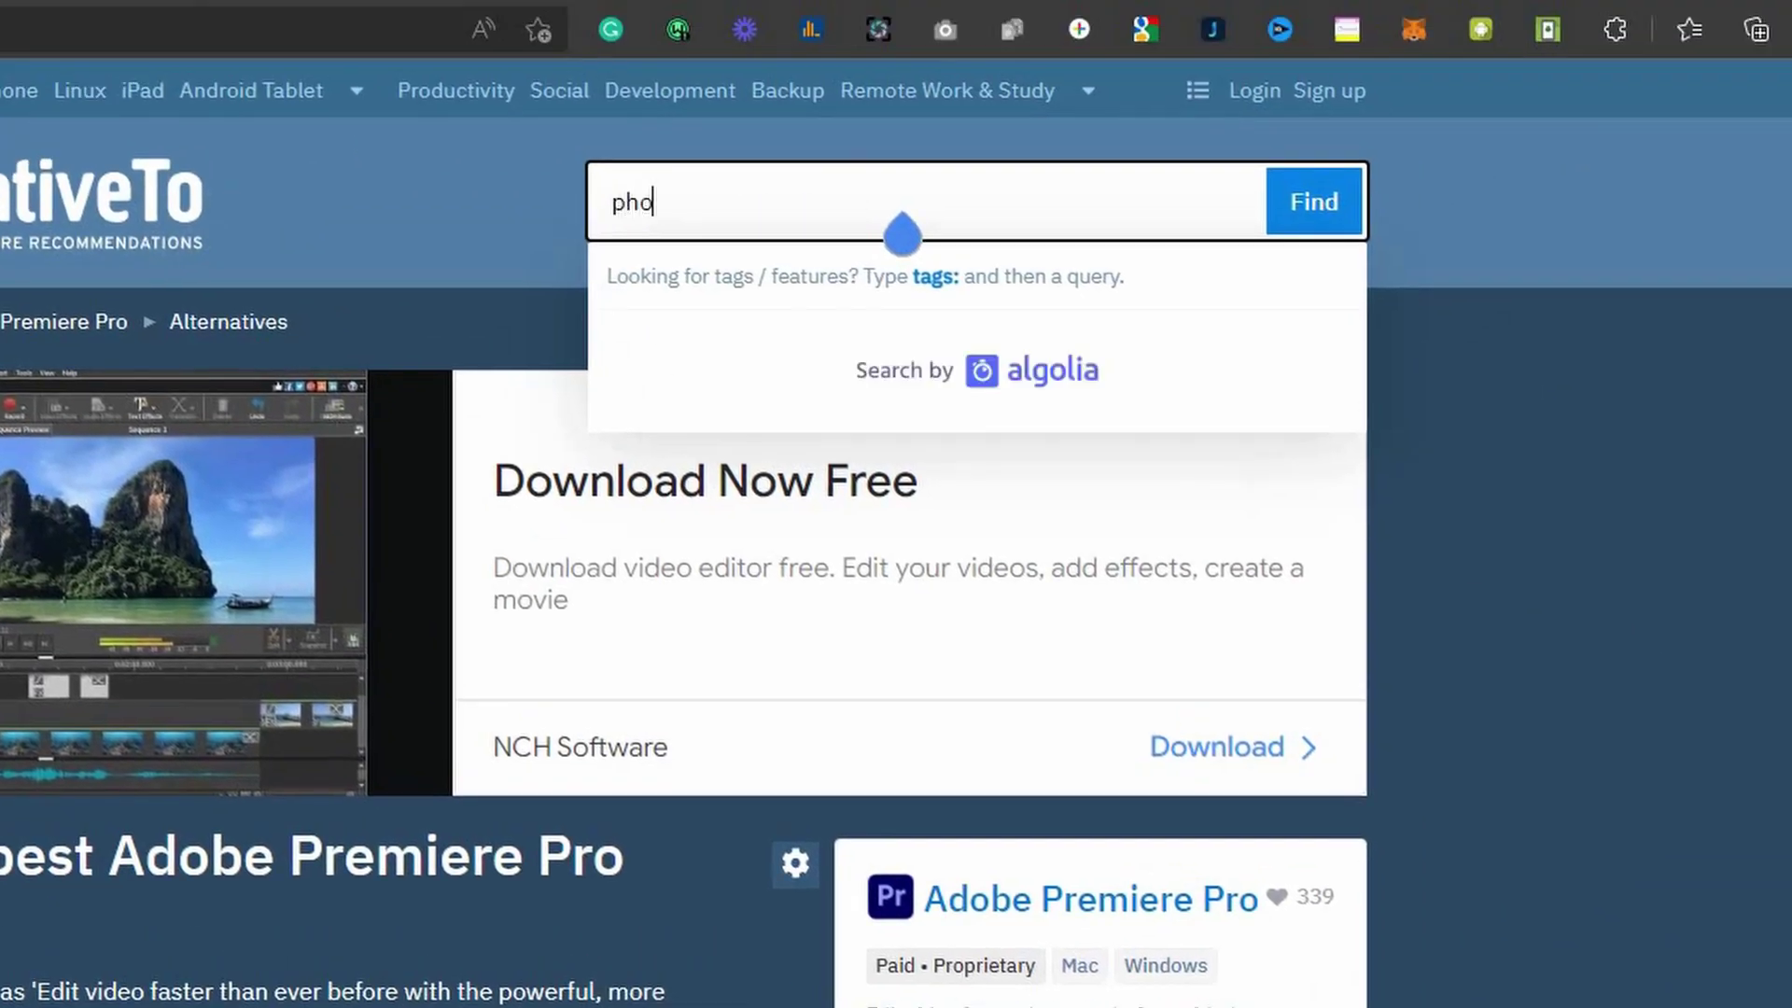
pyautogui.write('to')
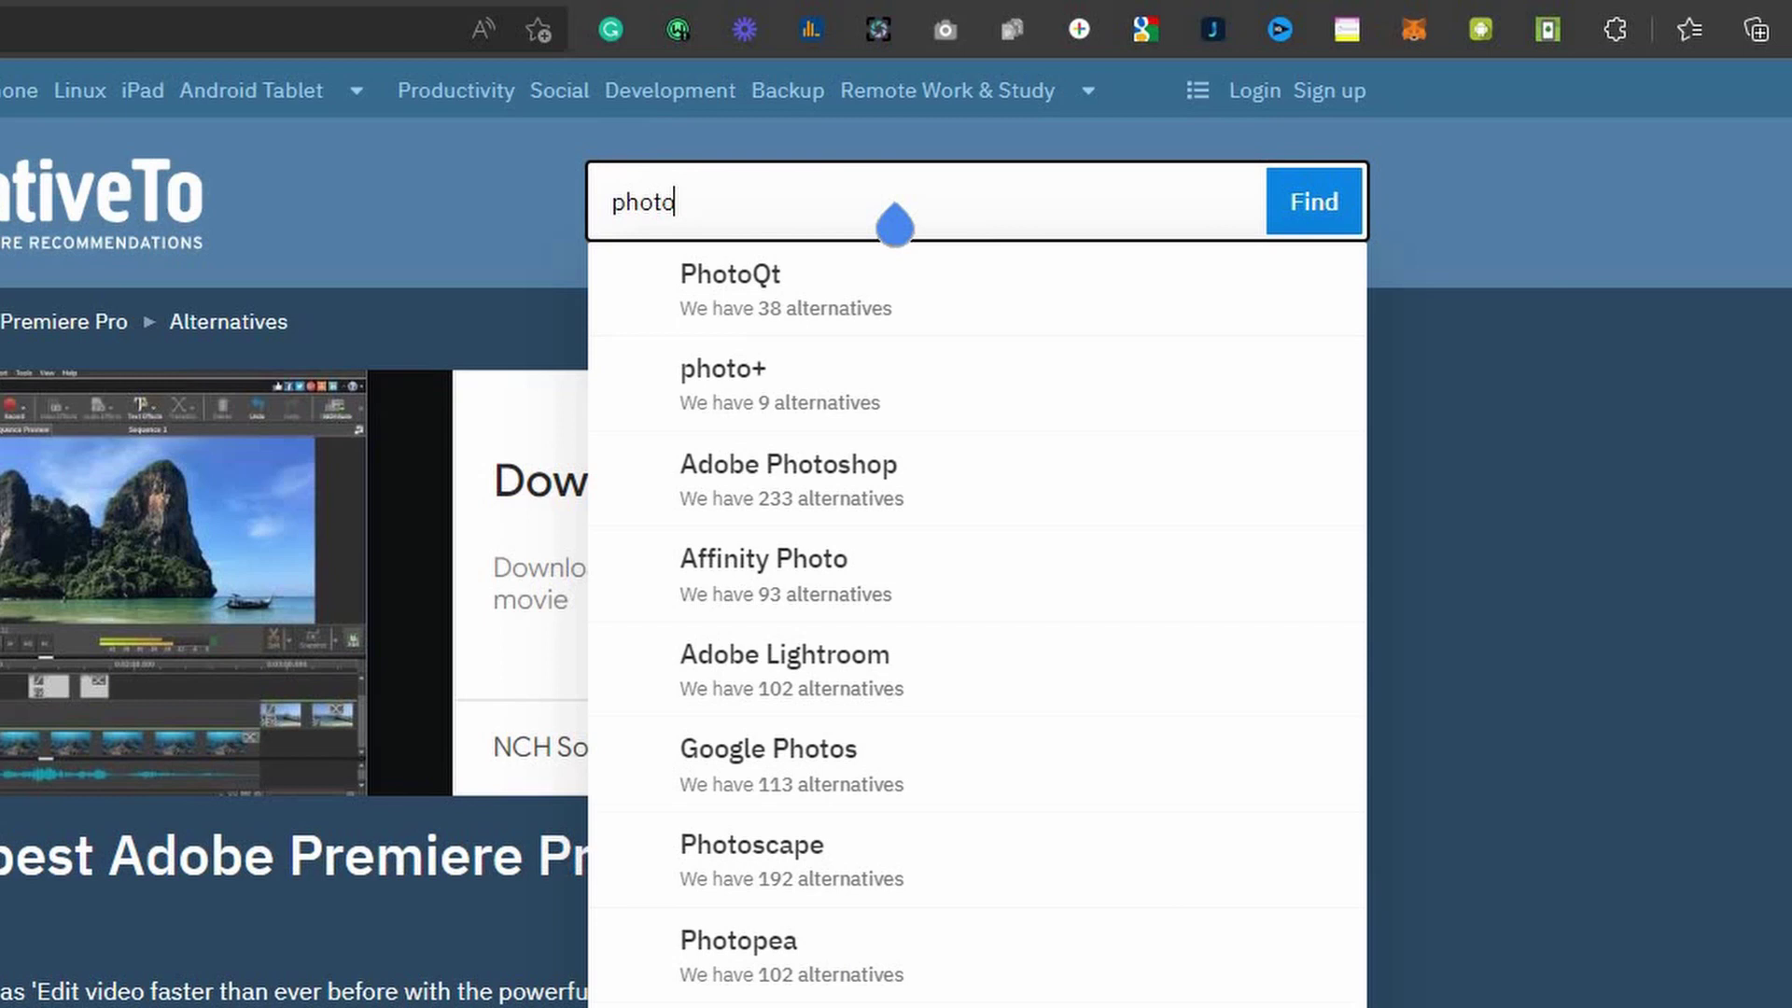
pyautogui.write('s')
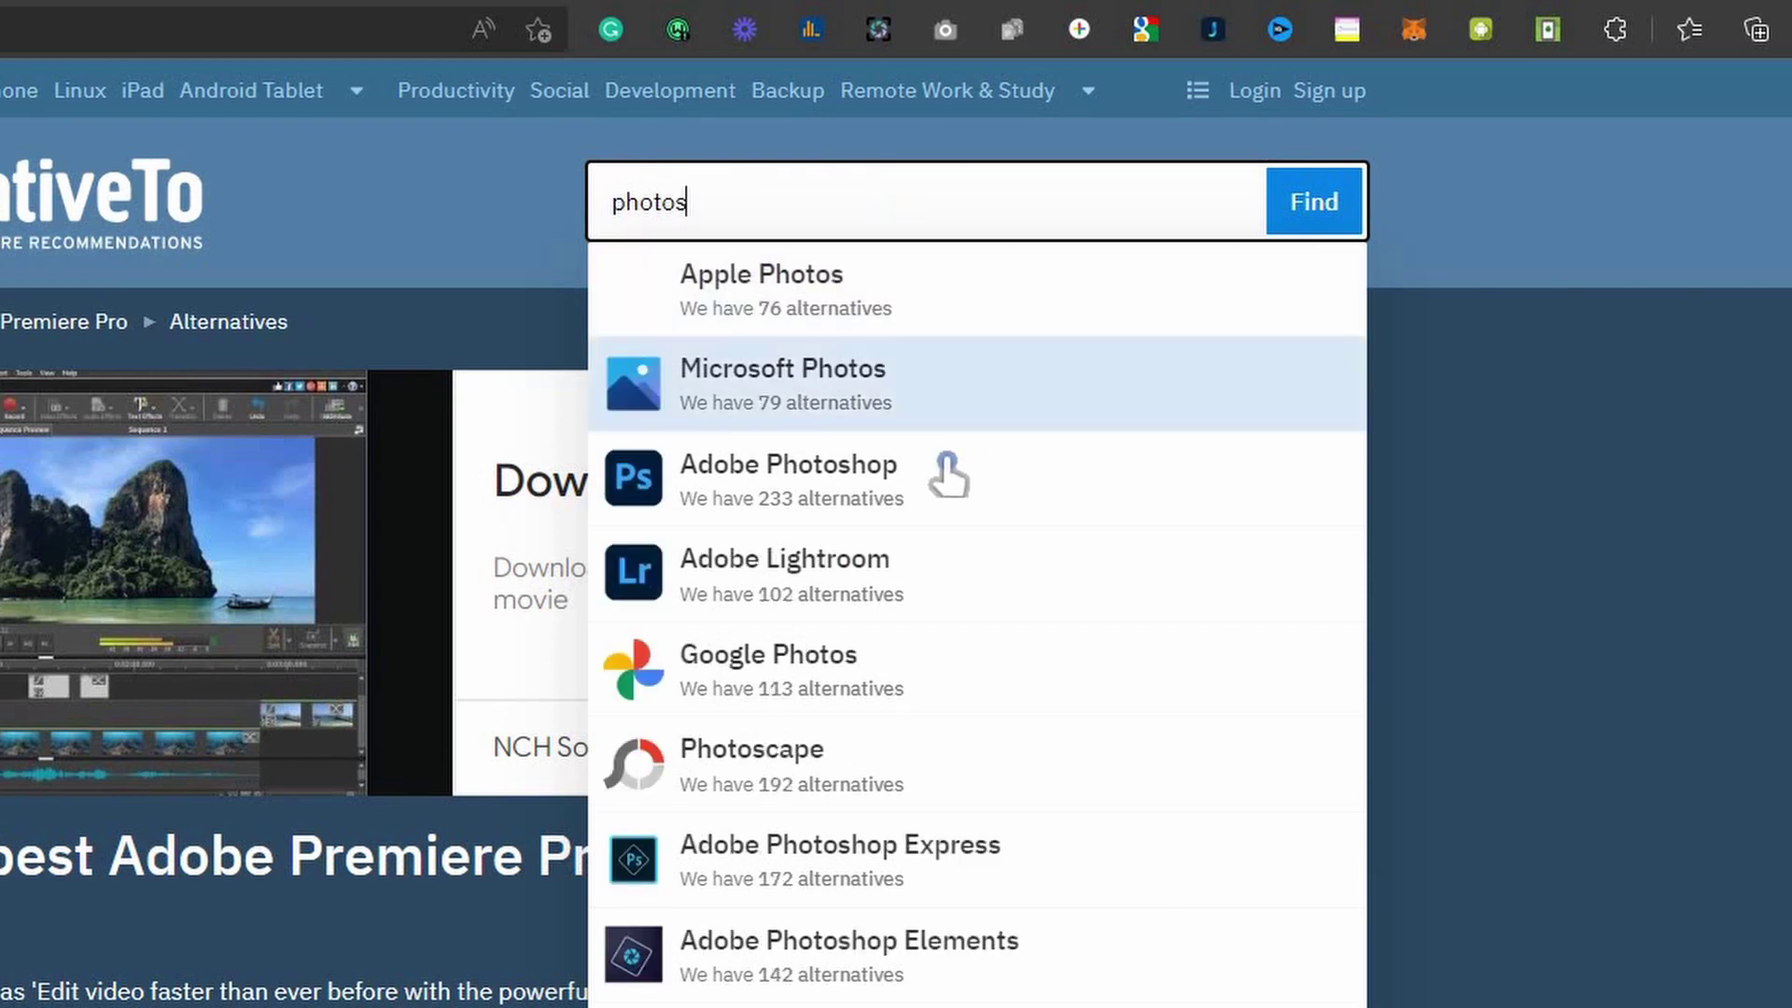
pyautogui.click(953, 476)
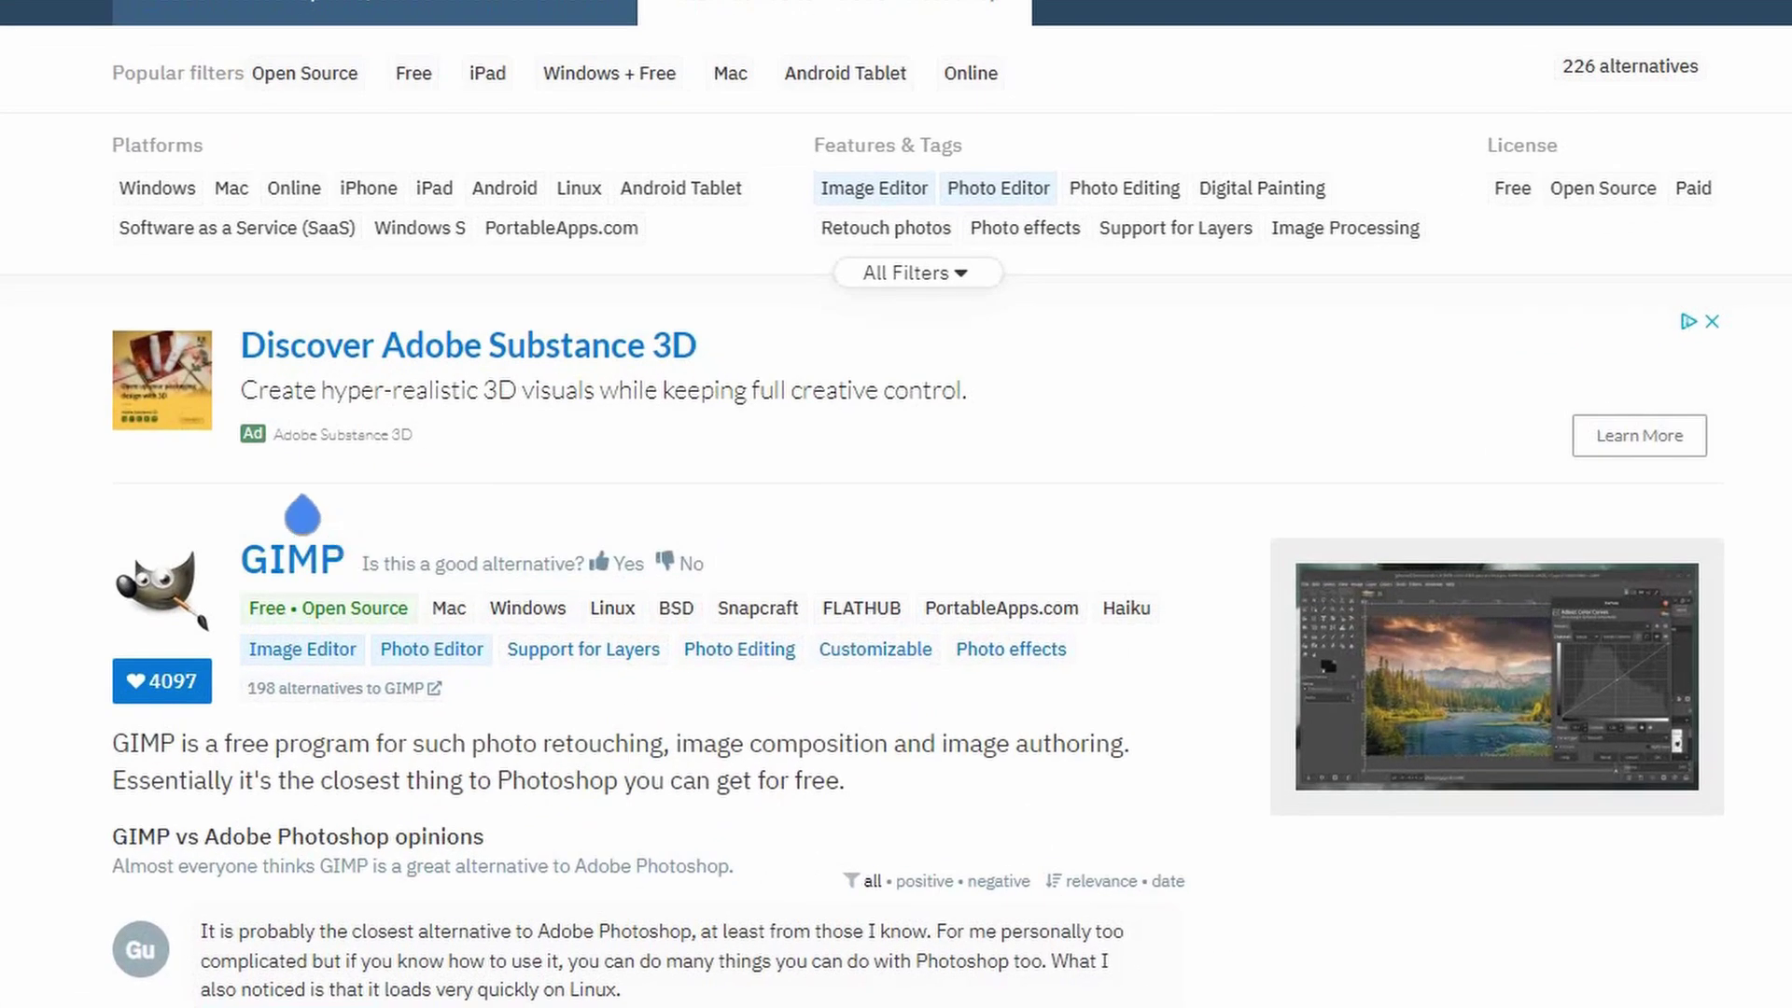
pyautogui.scroll(-3, 252, 462)
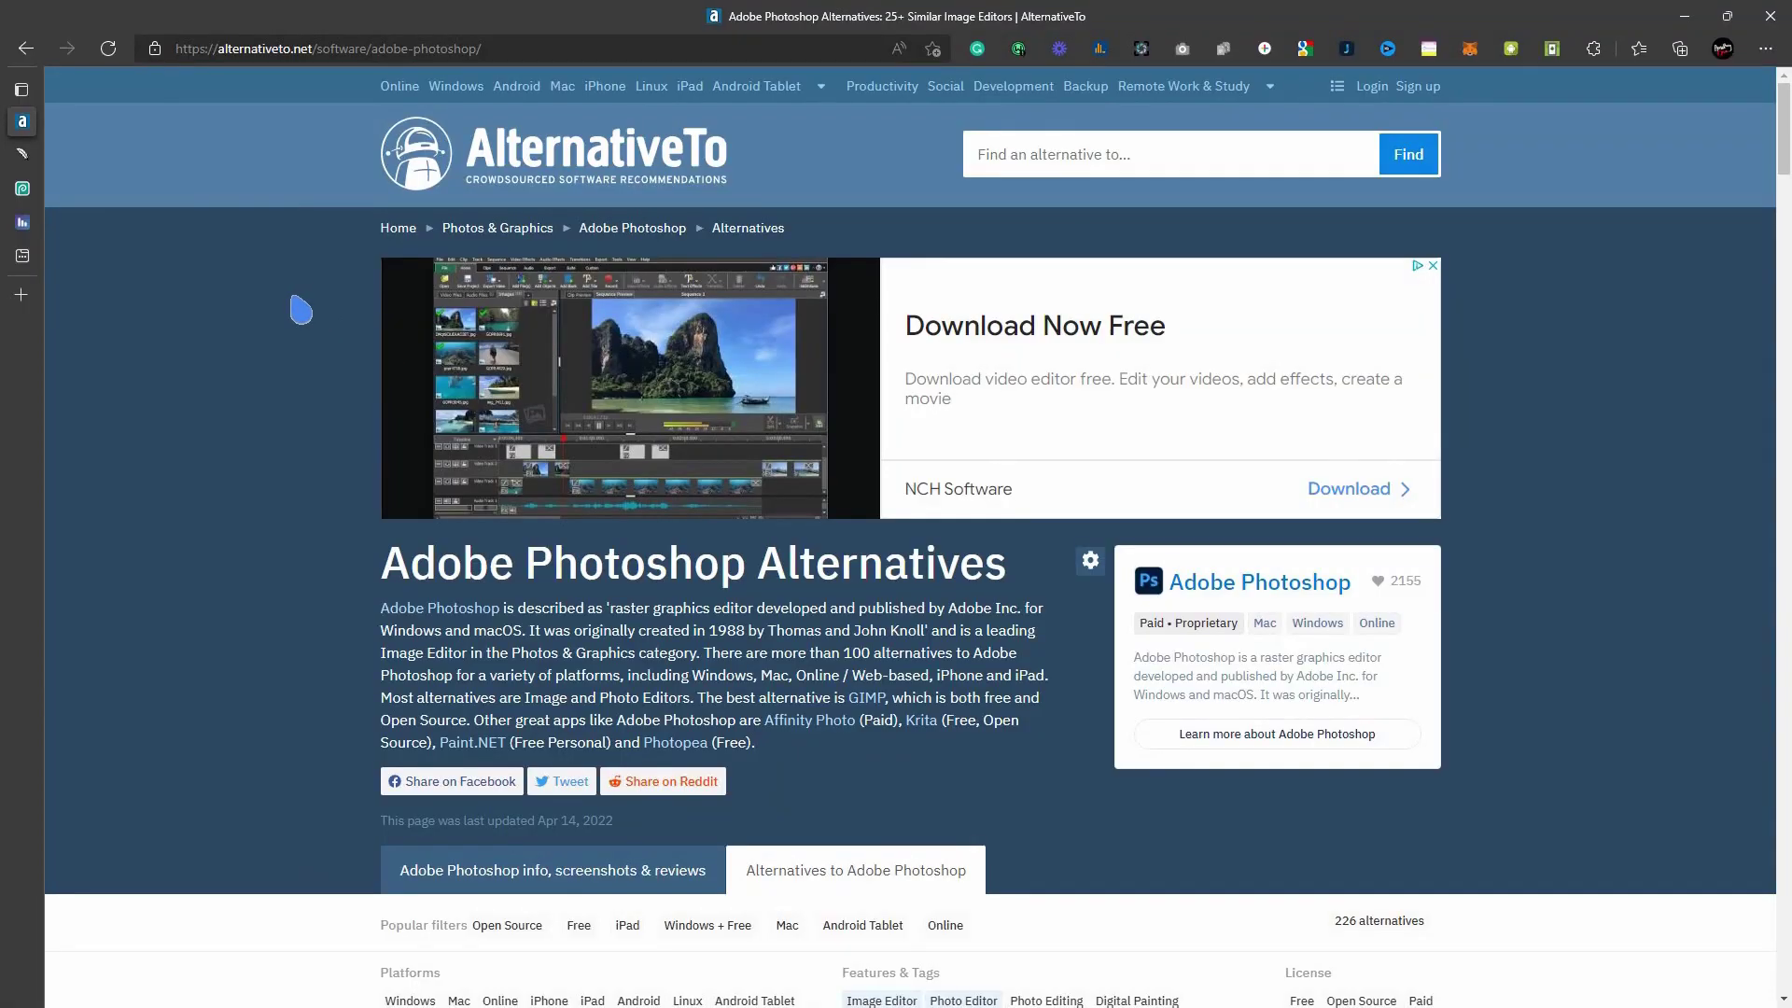
pyautogui.click(23, 187)
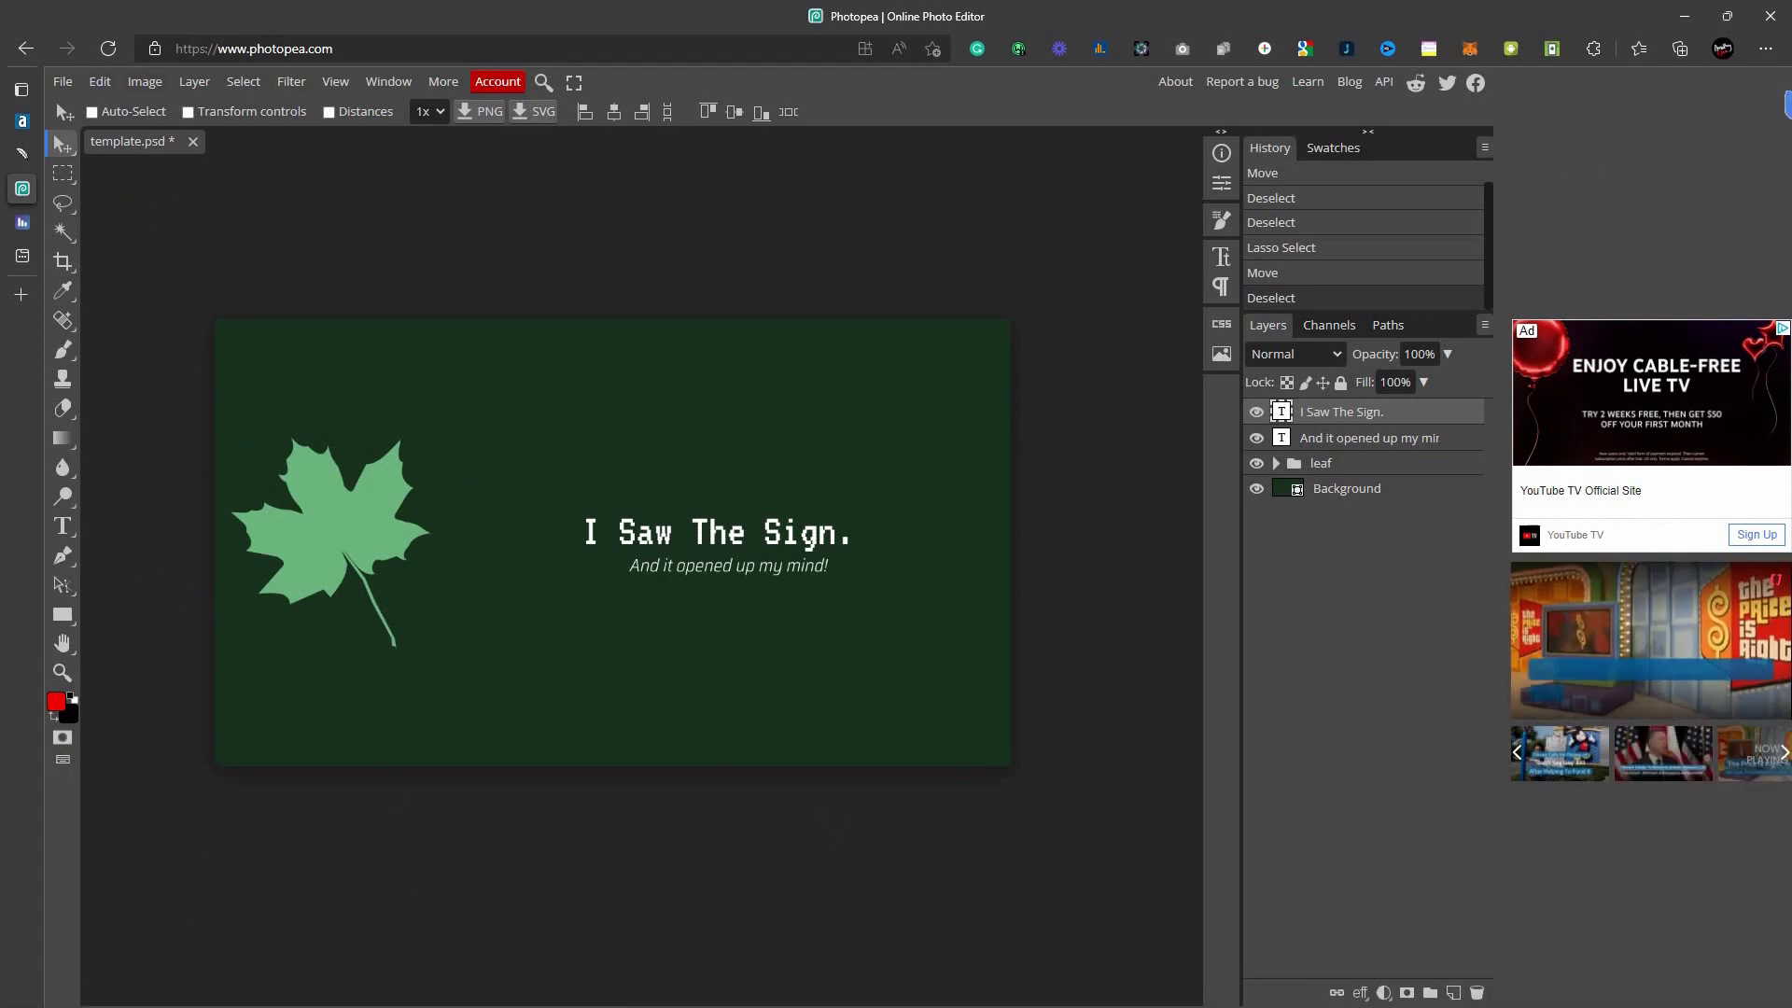
# - Duplicate the 'I Saw The Sign.' layer in template.psd with Ctrl+J
pyautogui.hotkey('ctrl', 'j')
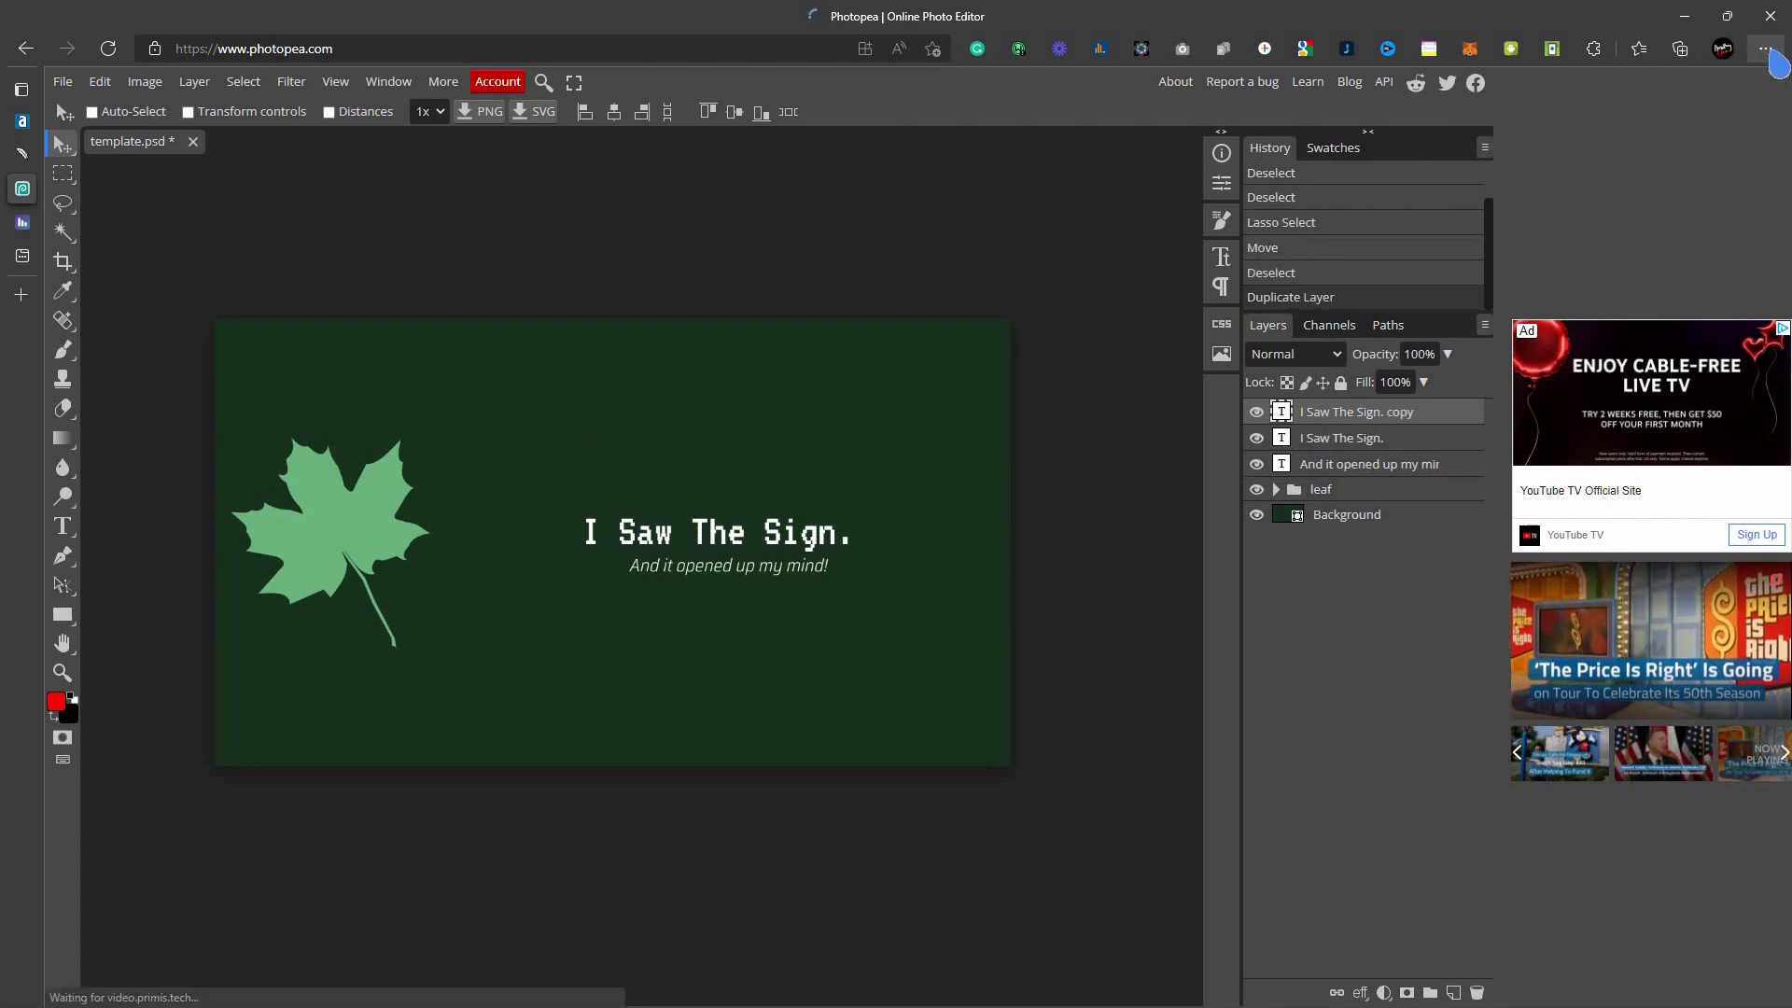
# - Drag the downloaded pexels crowd JPG from Edge's Downloads onto the template canvas
pyautogui.click(1767, 50)
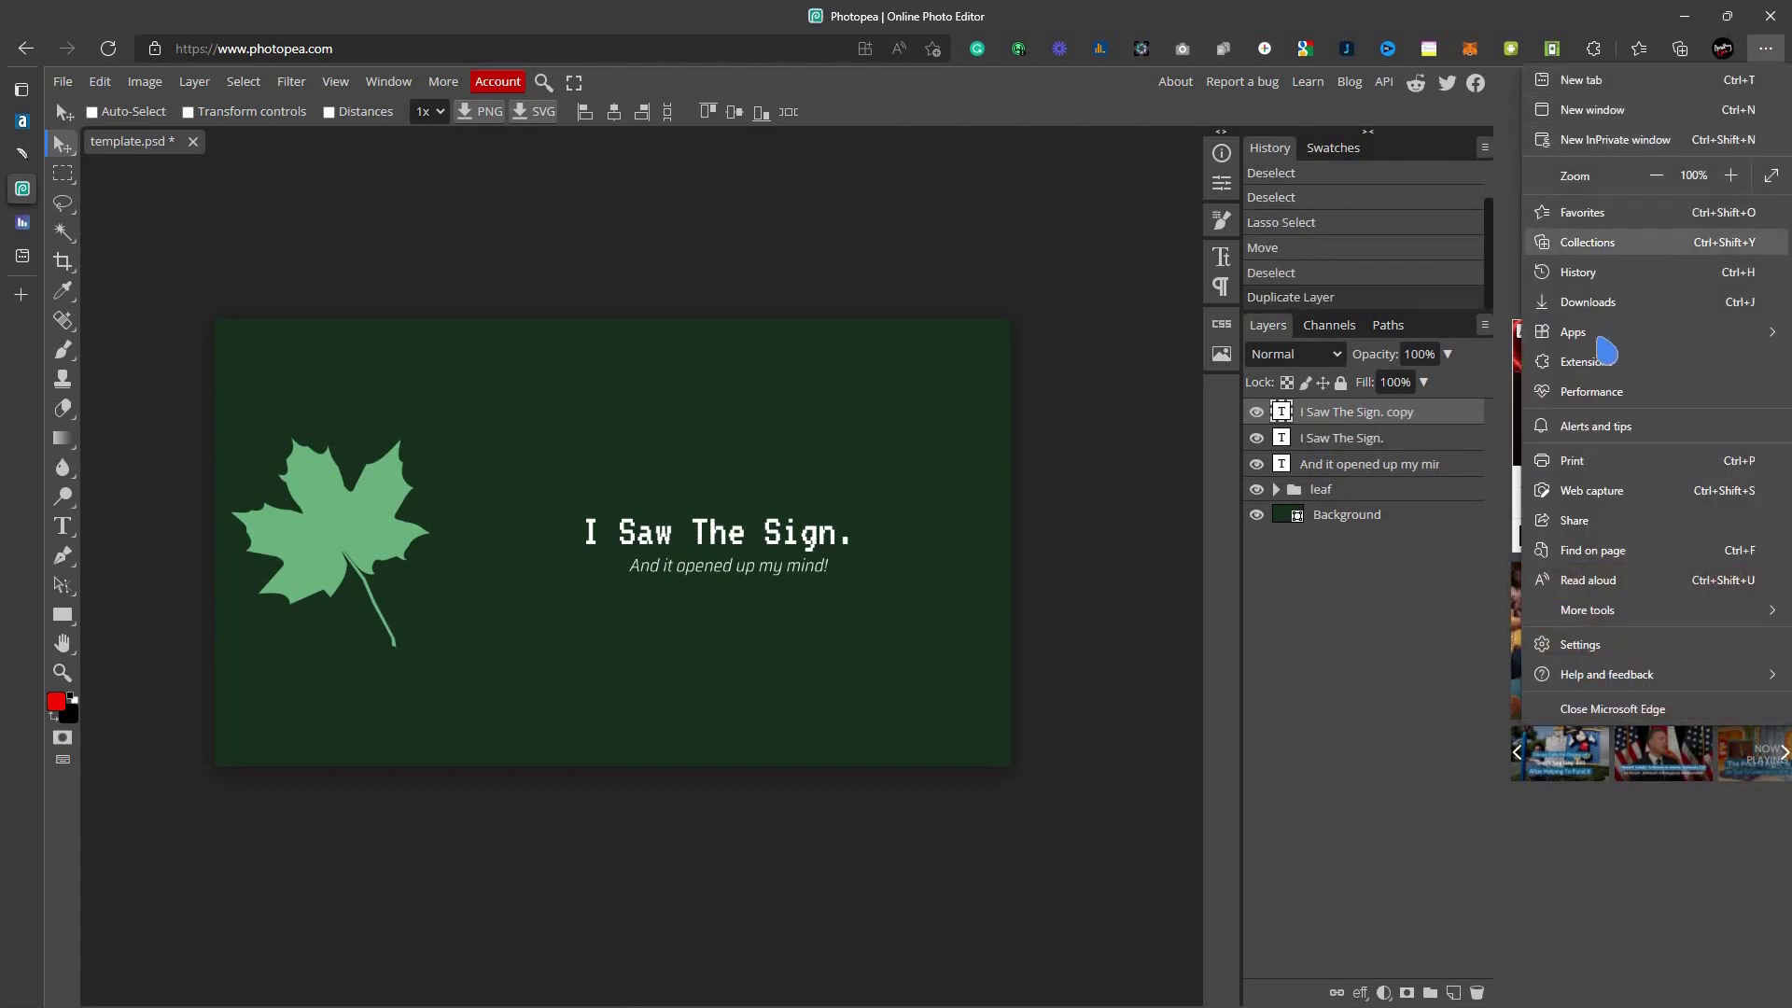
pyautogui.click(1487, 157)
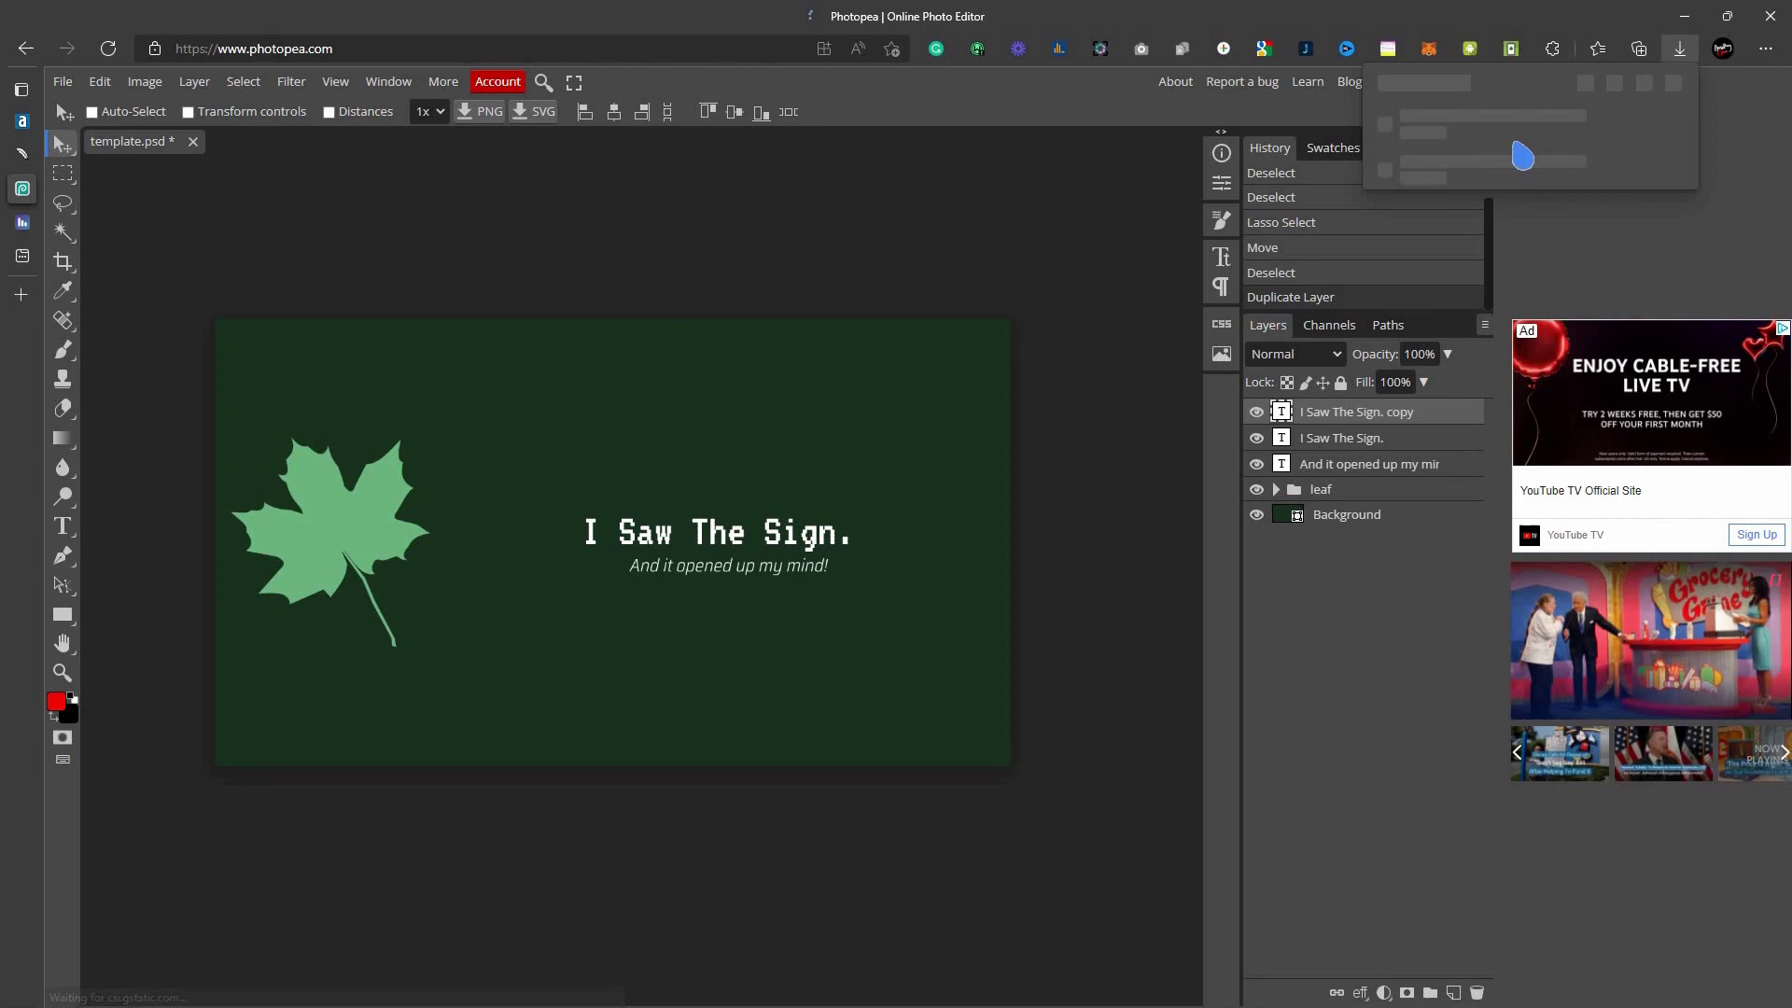
pyautogui.click(1524, 160)
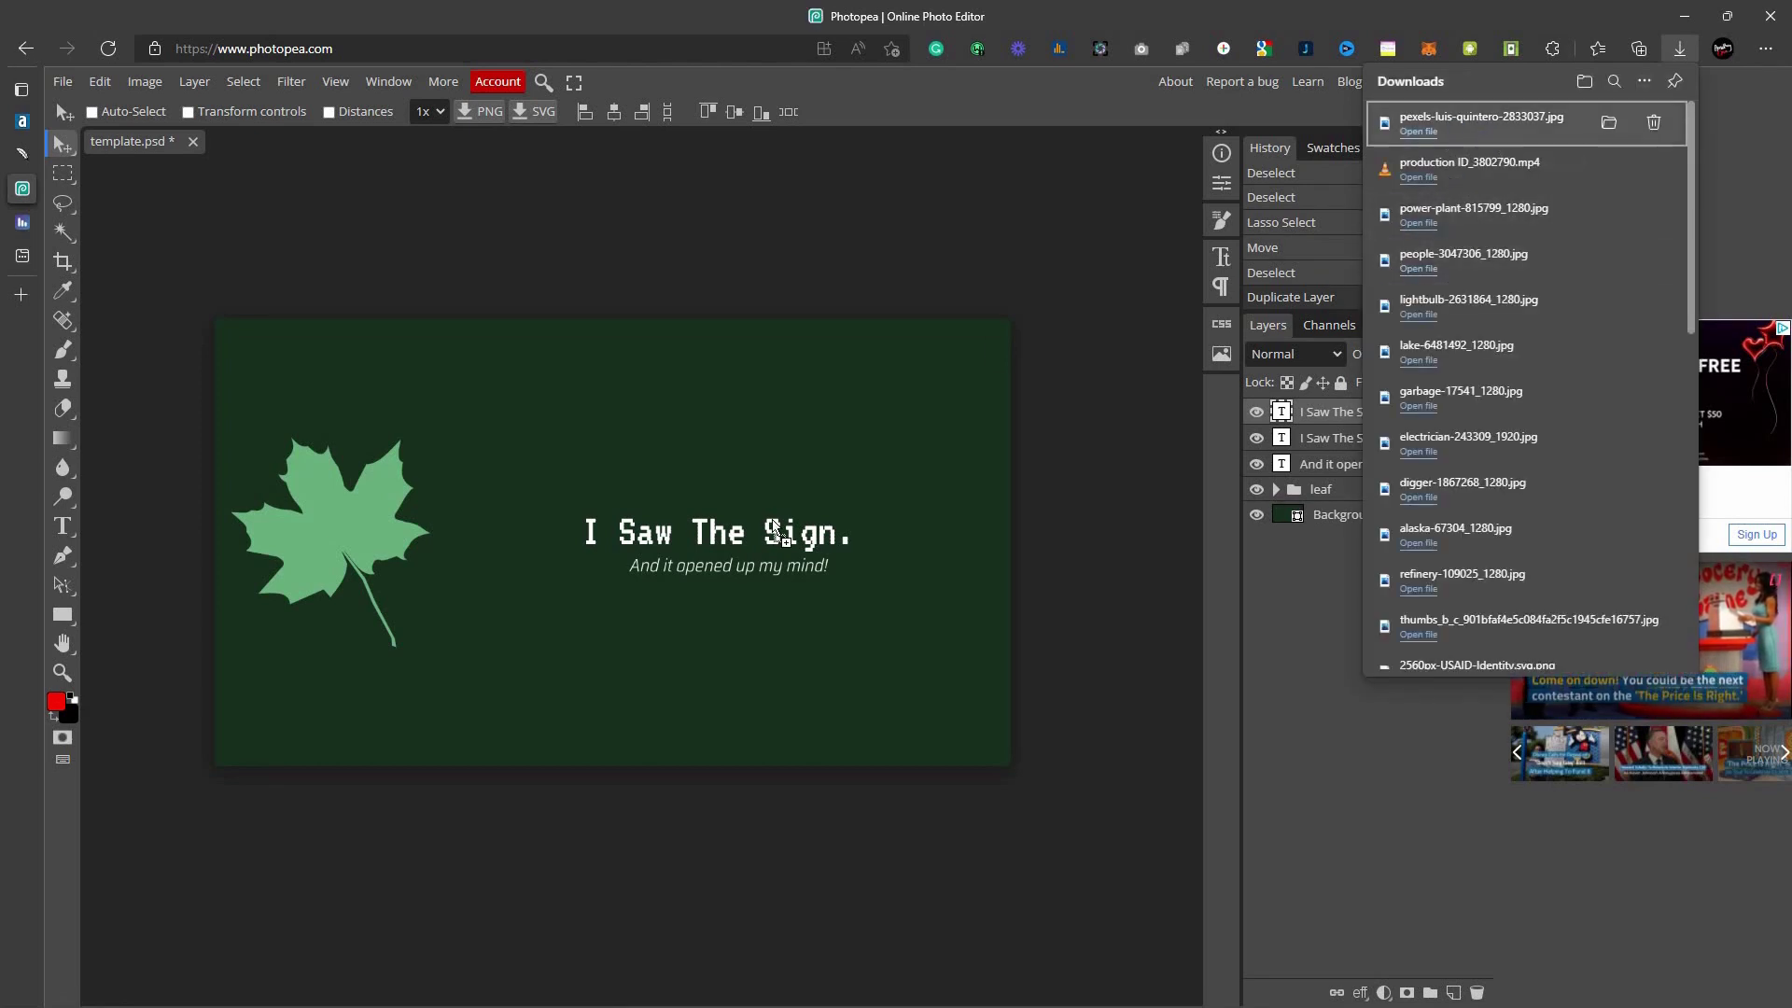
pyautogui.moveTo(1457, 136); pyautogui.dragTo(546, 539)
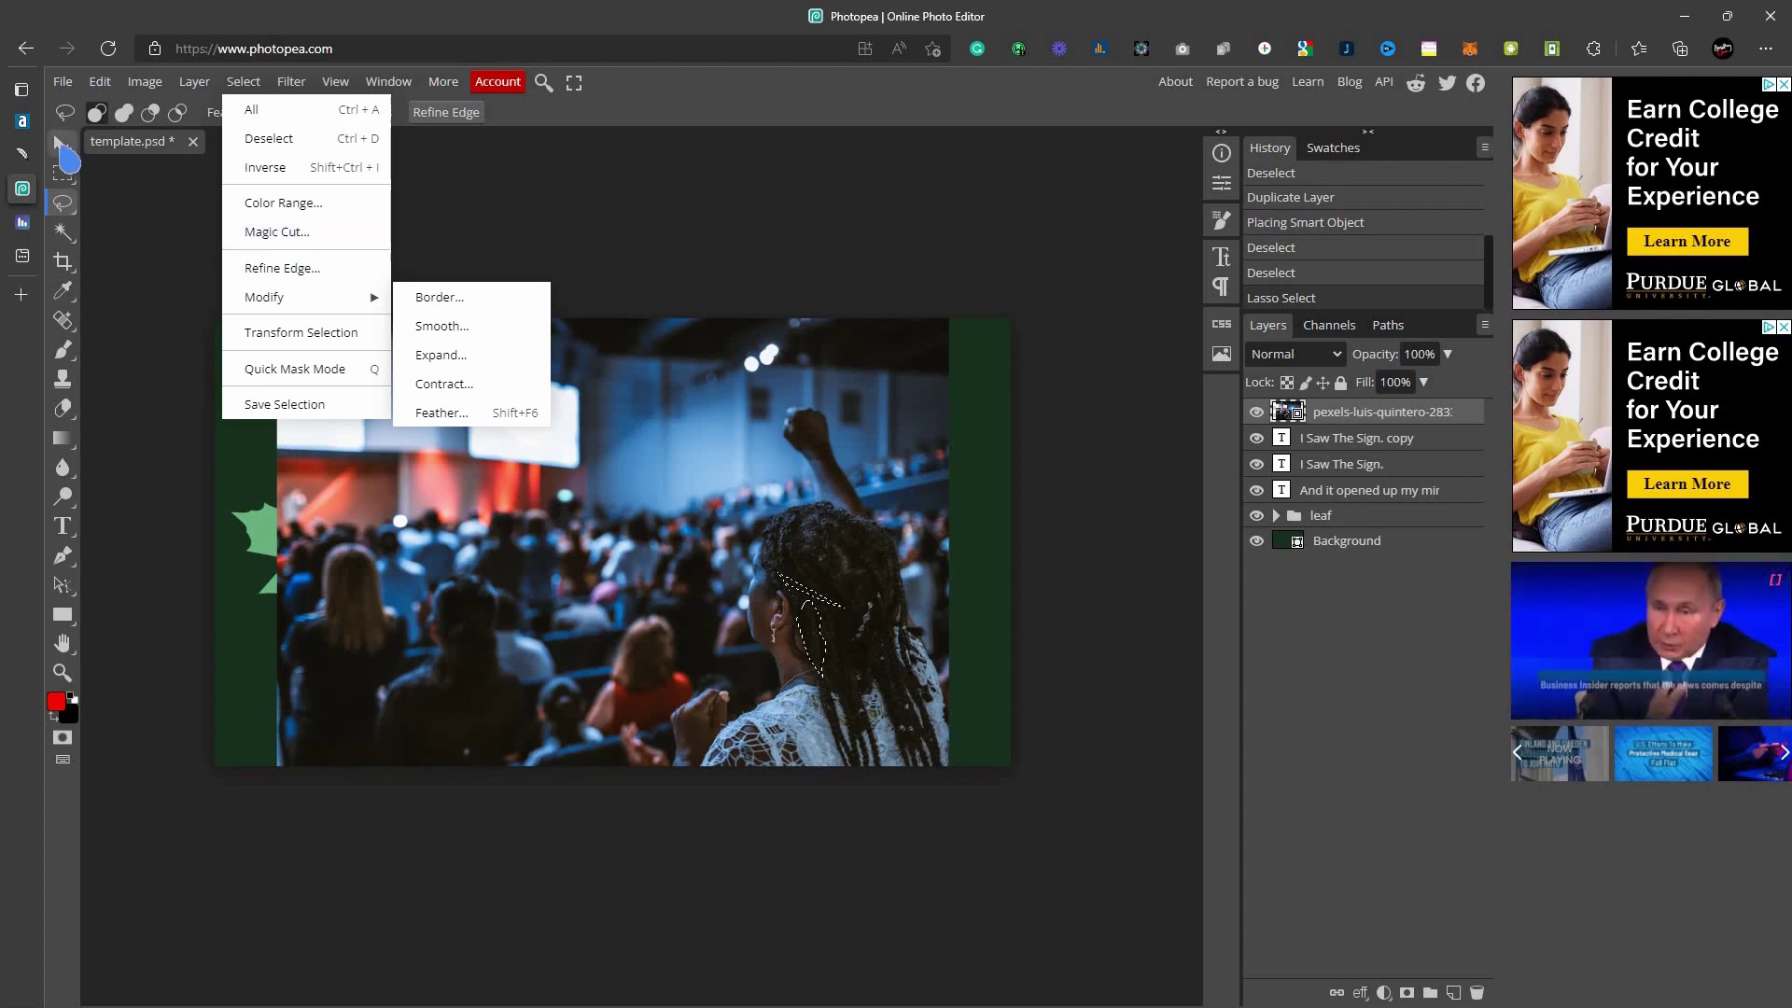
# - Switch to the Lasso Select tool and hide the pexels crowd photo layer
pyautogui.press('v')
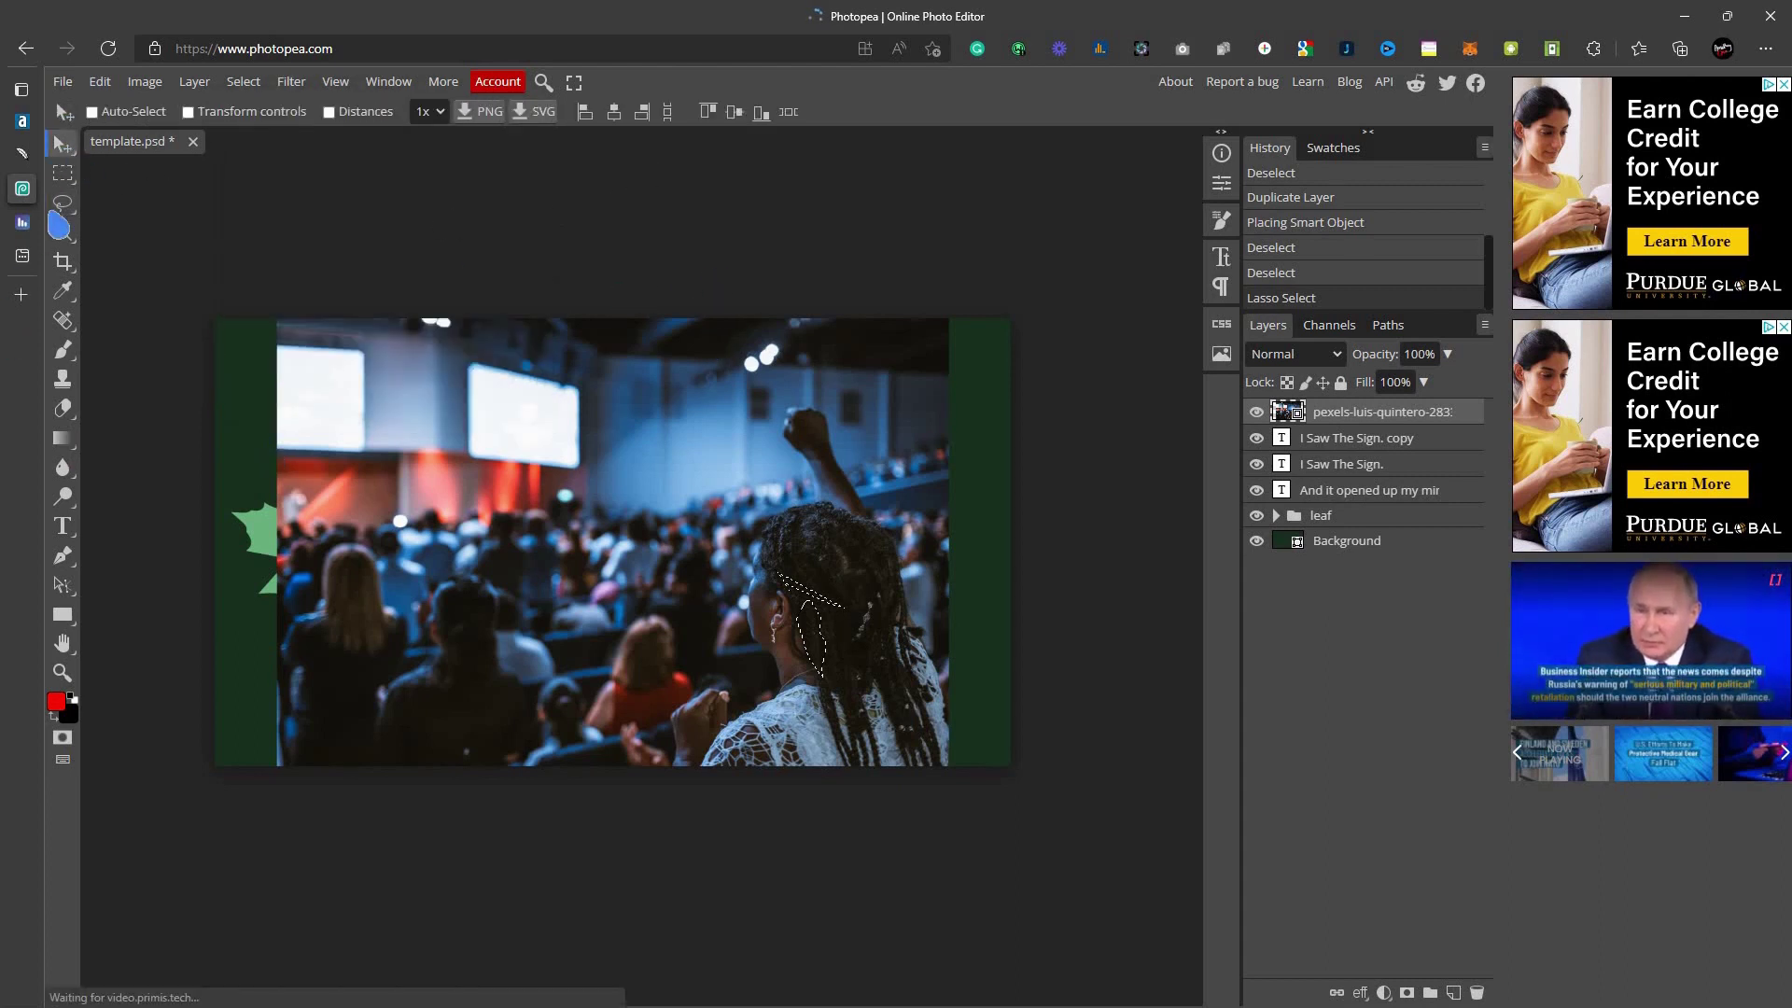
pyautogui.rightClick(64, 205)
pyautogui.click(65, 206)
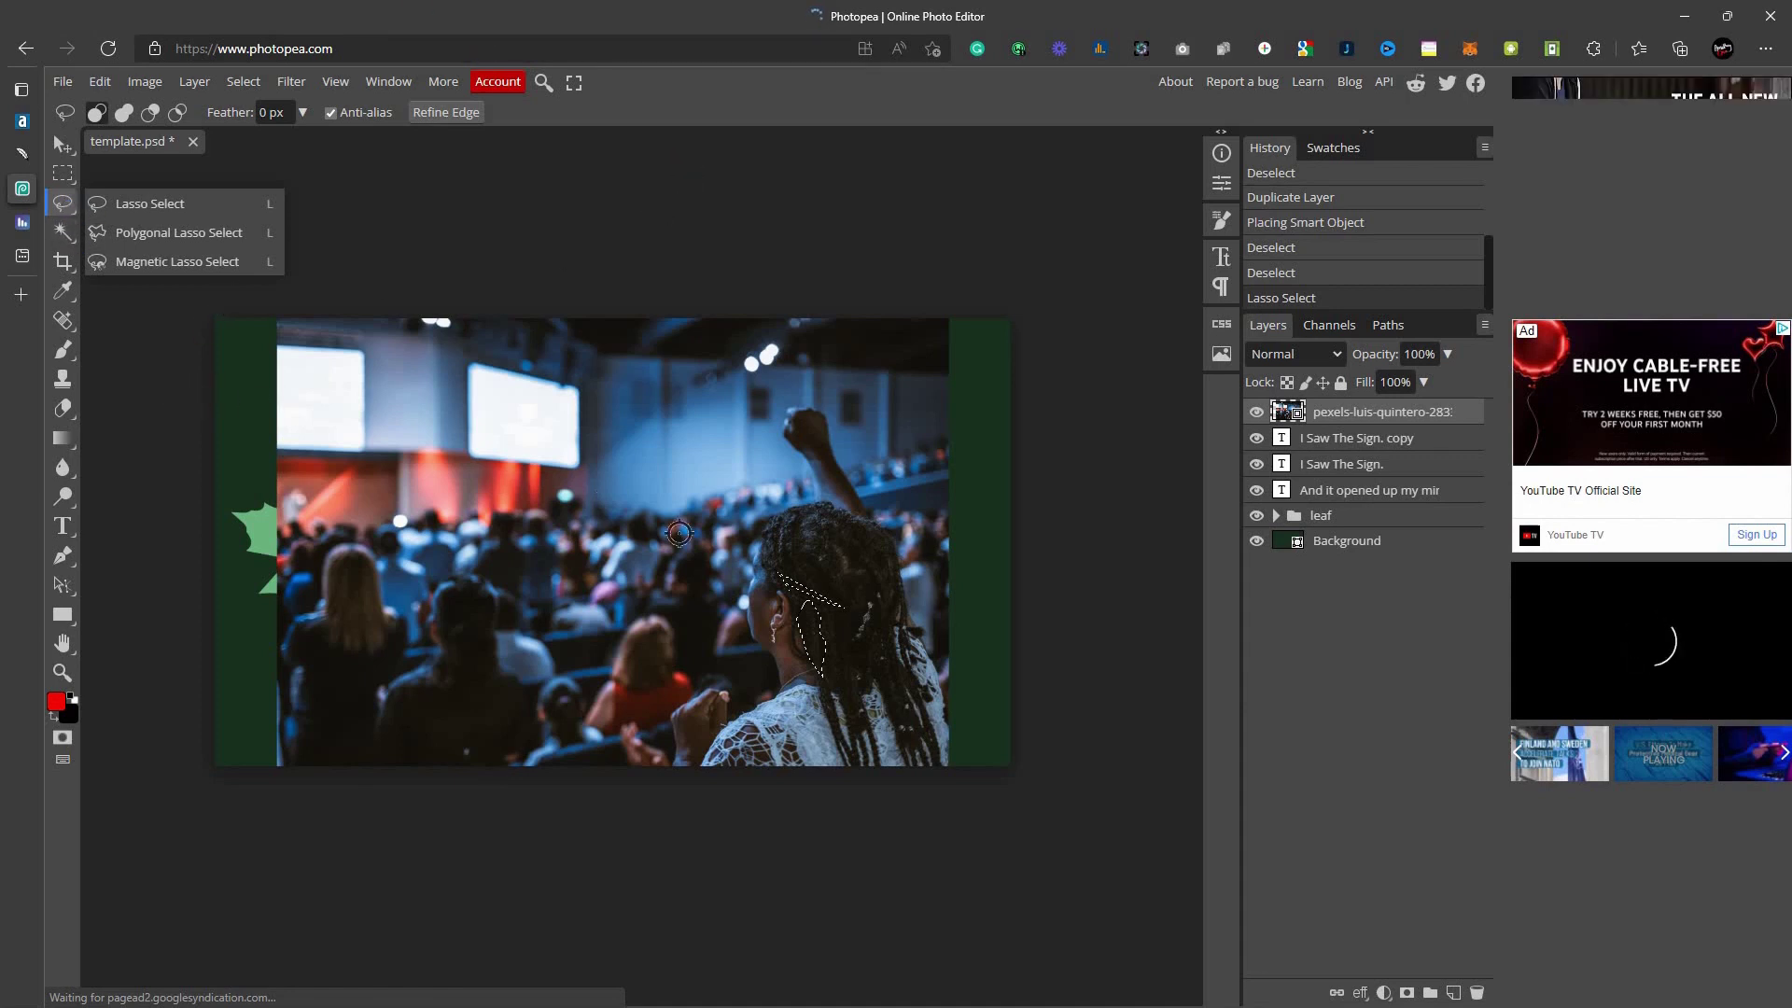
pyautogui.click(1255, 540)
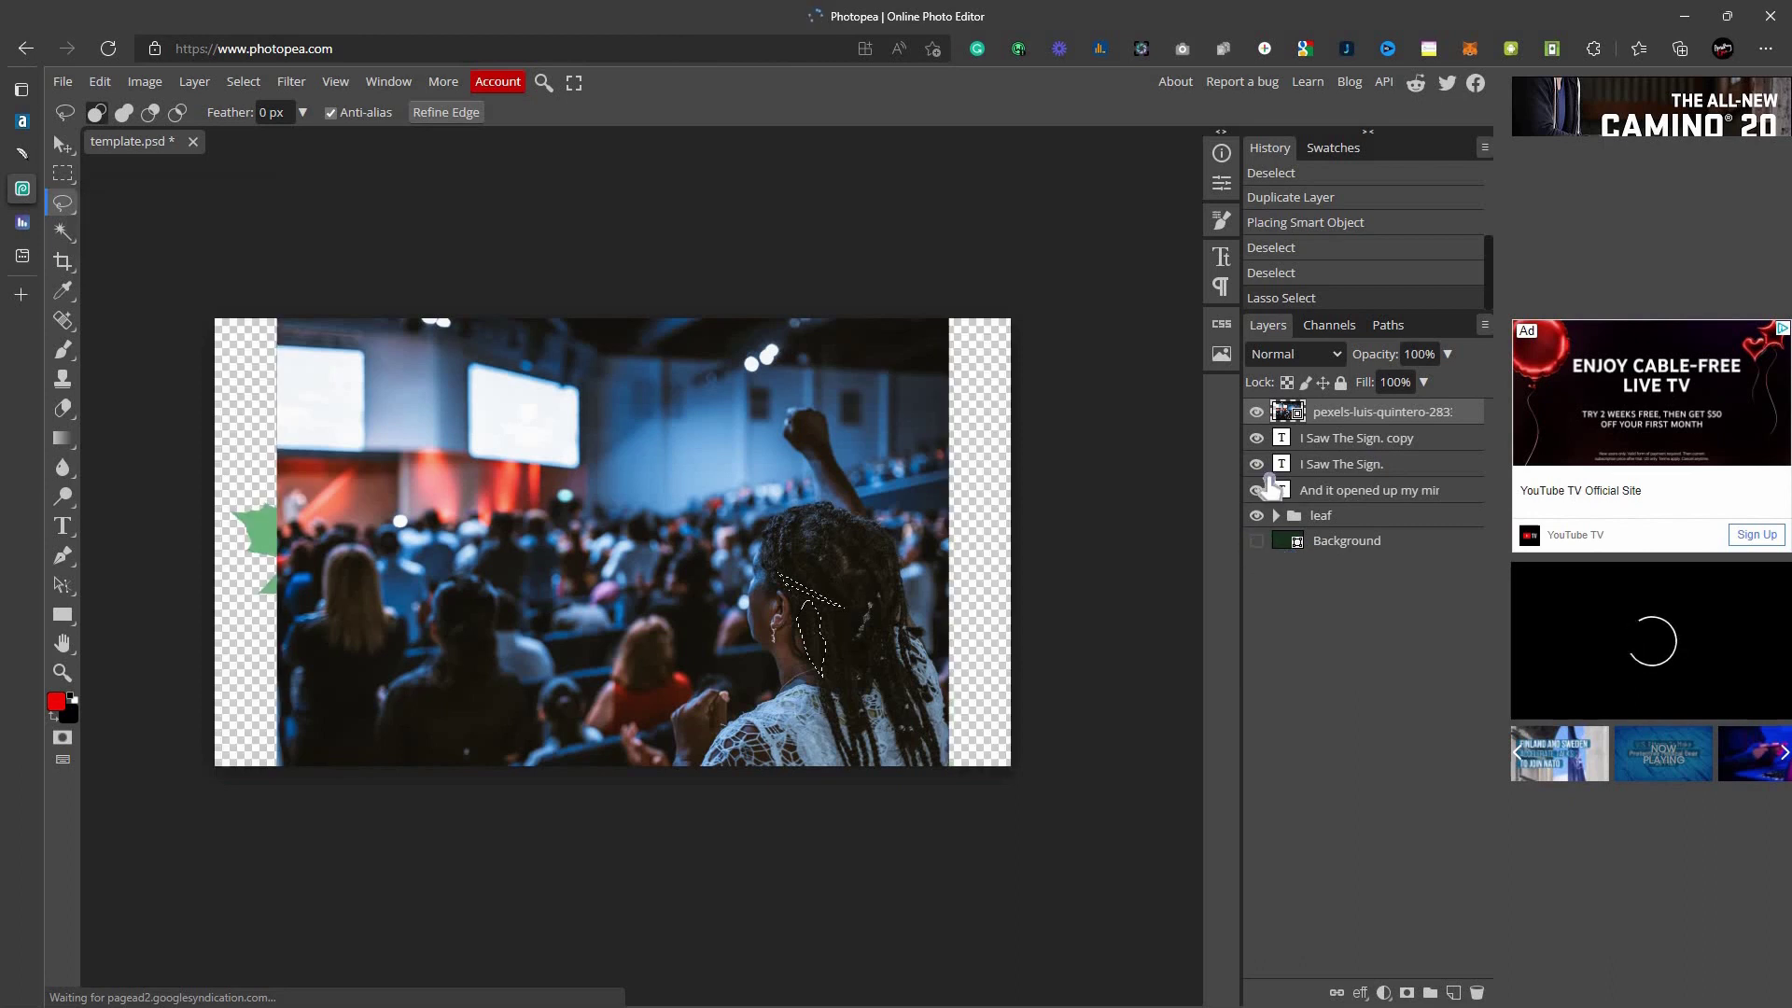
pyautogui.click(1256, 412)
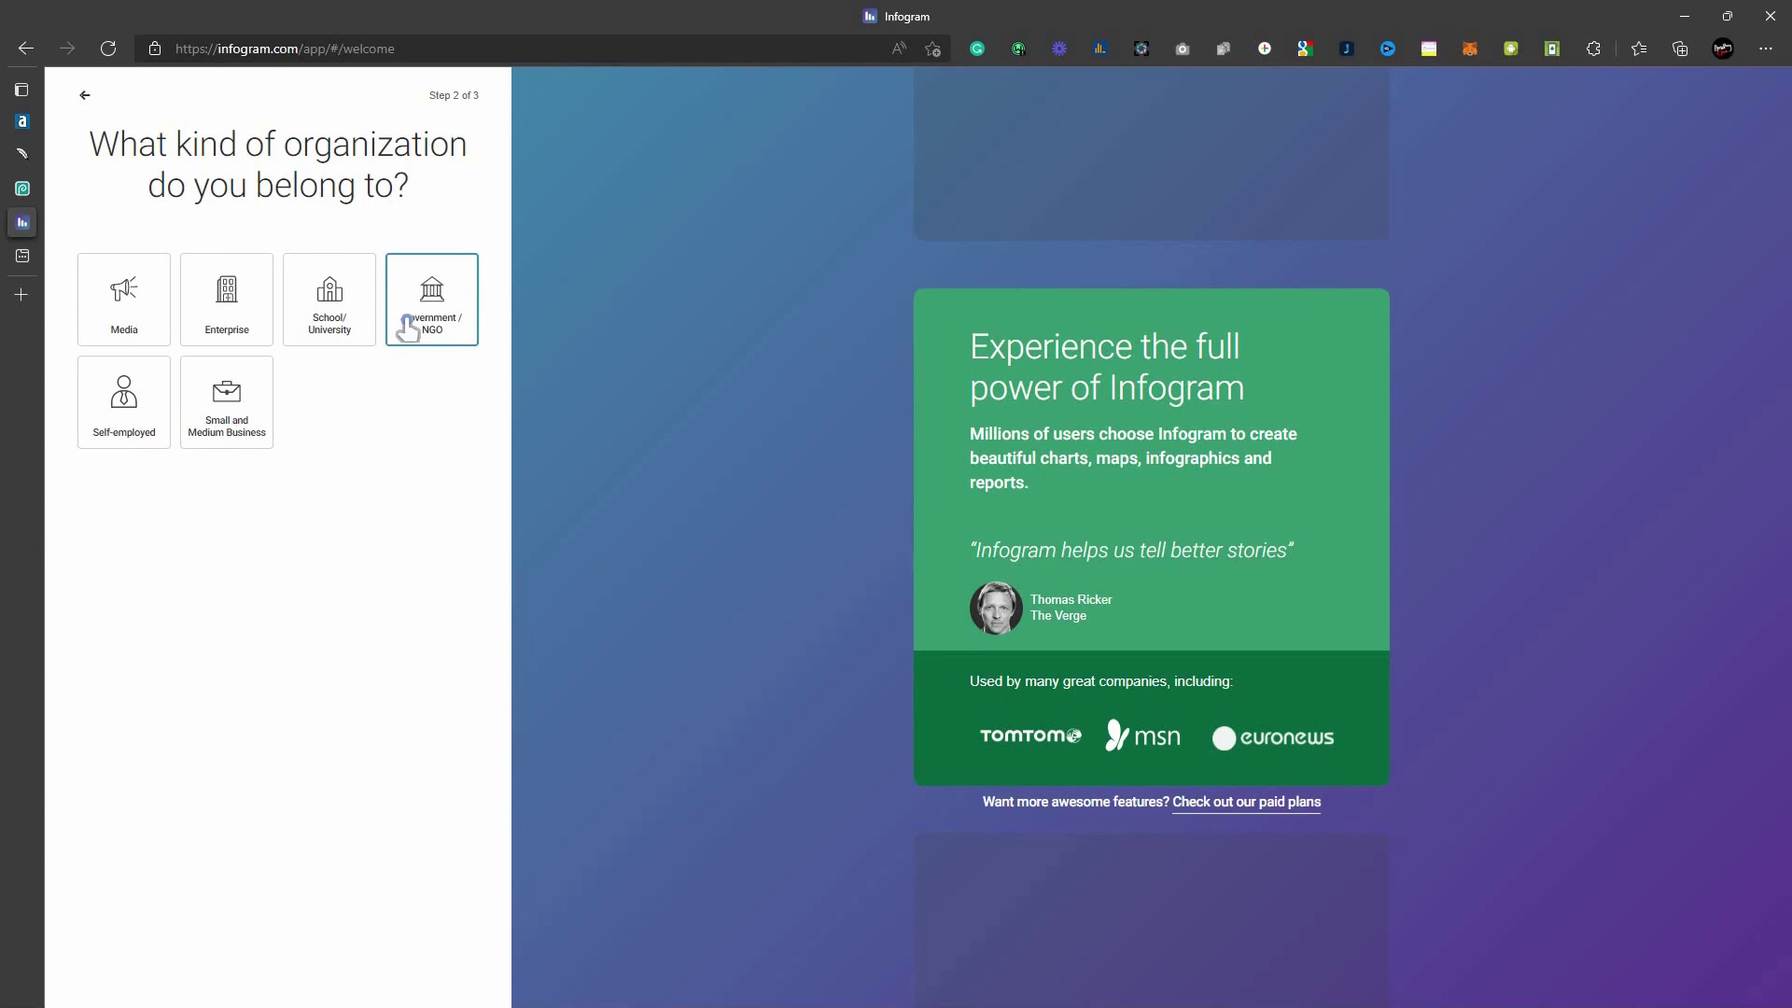
# - Answer Government / NGO and Program / Project Manager, then keep the free Basic plan
pyautogui.click(246, 322)
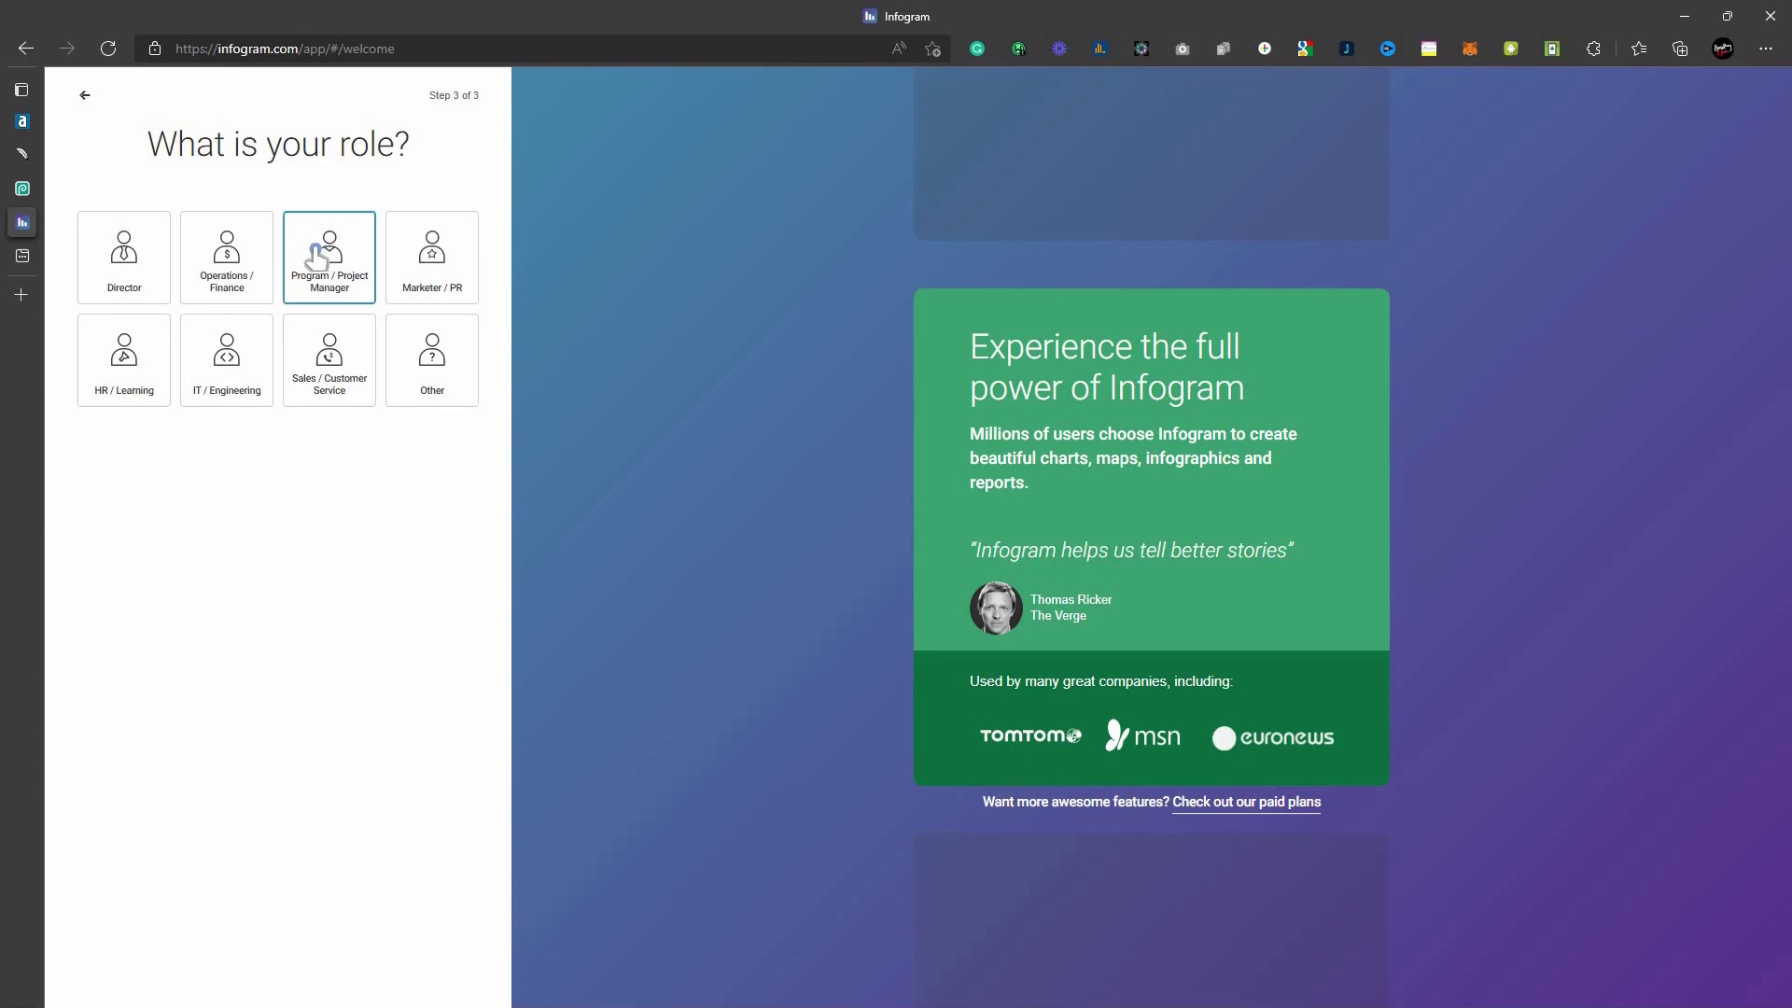
pyautogui.click(336, 266)
pyautogui.click(147, 281)
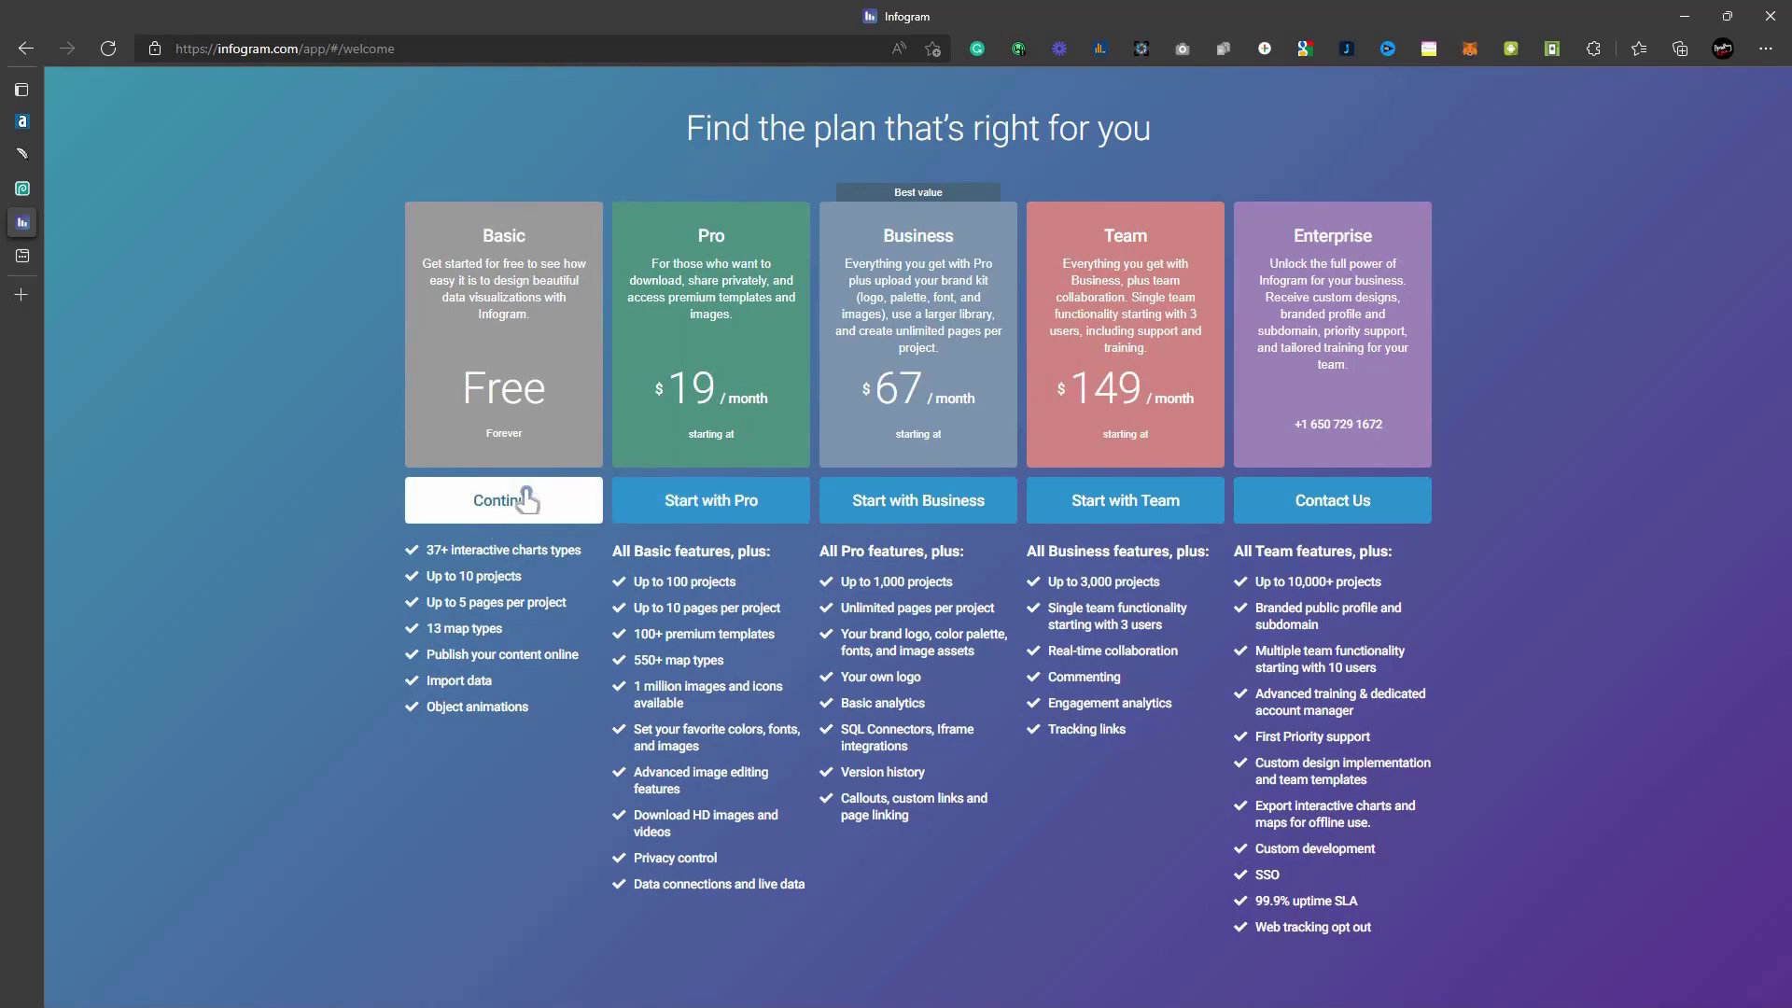
pyautogui.click(527, 500)
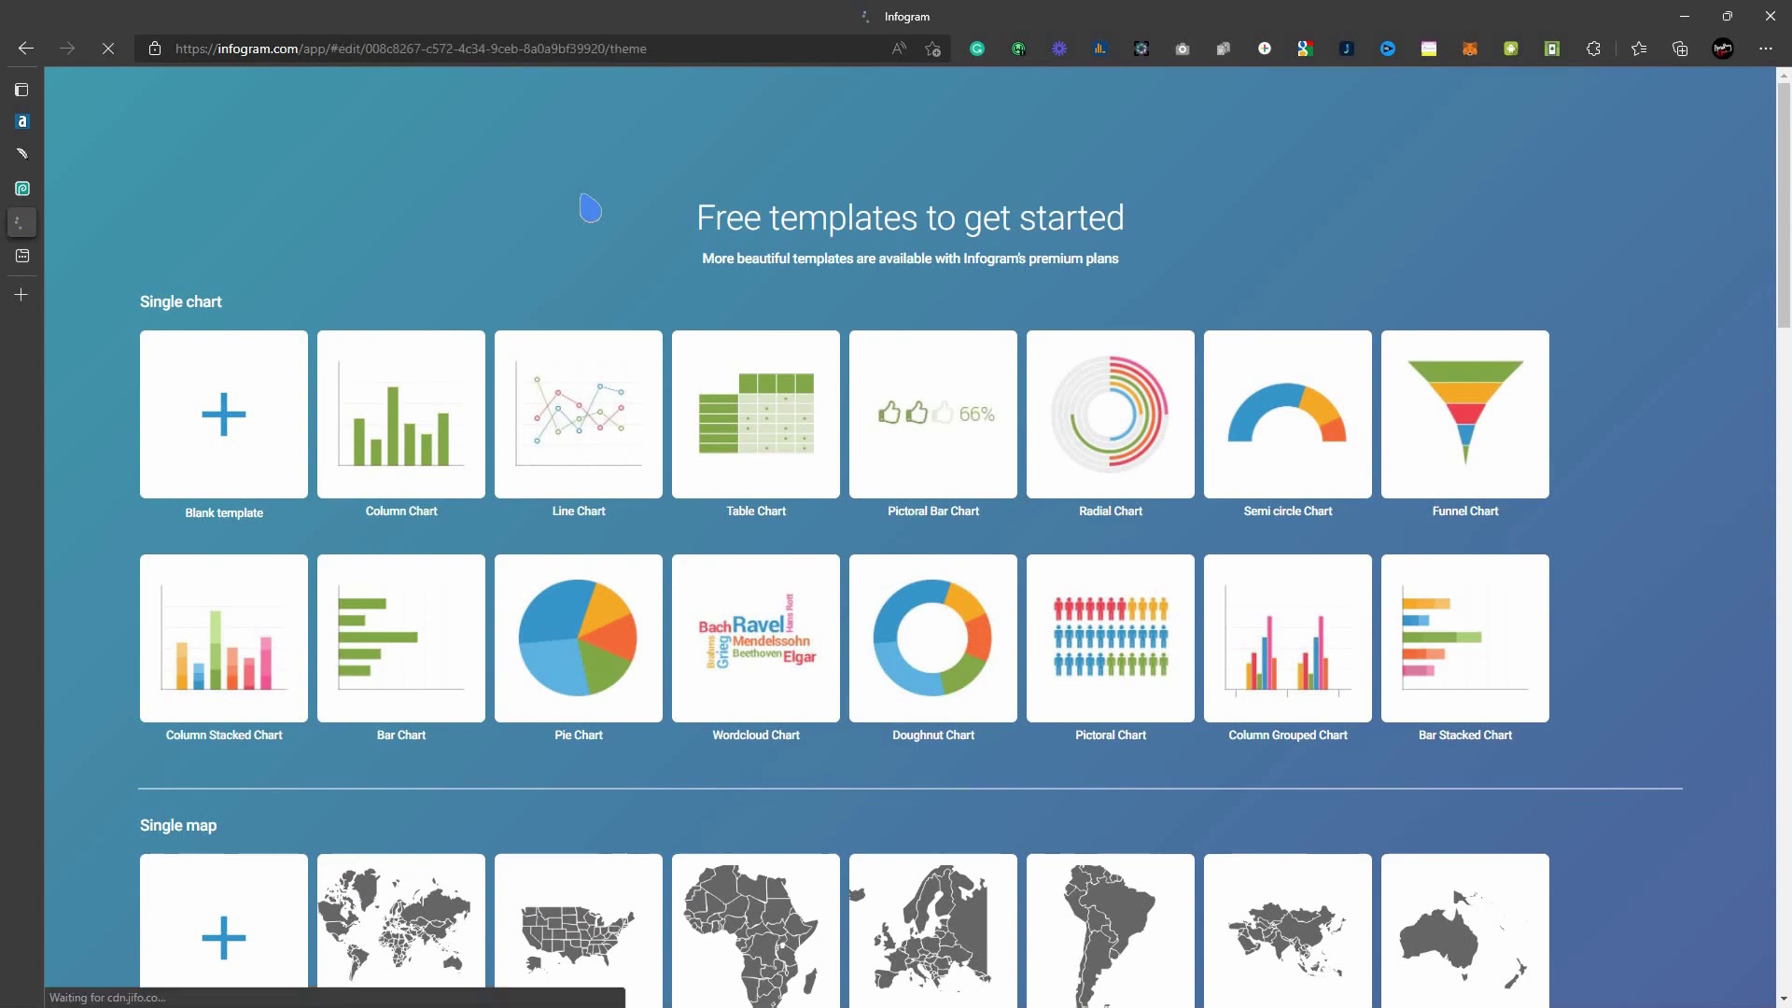
pyautogui.scroll(-3, 653, 247)
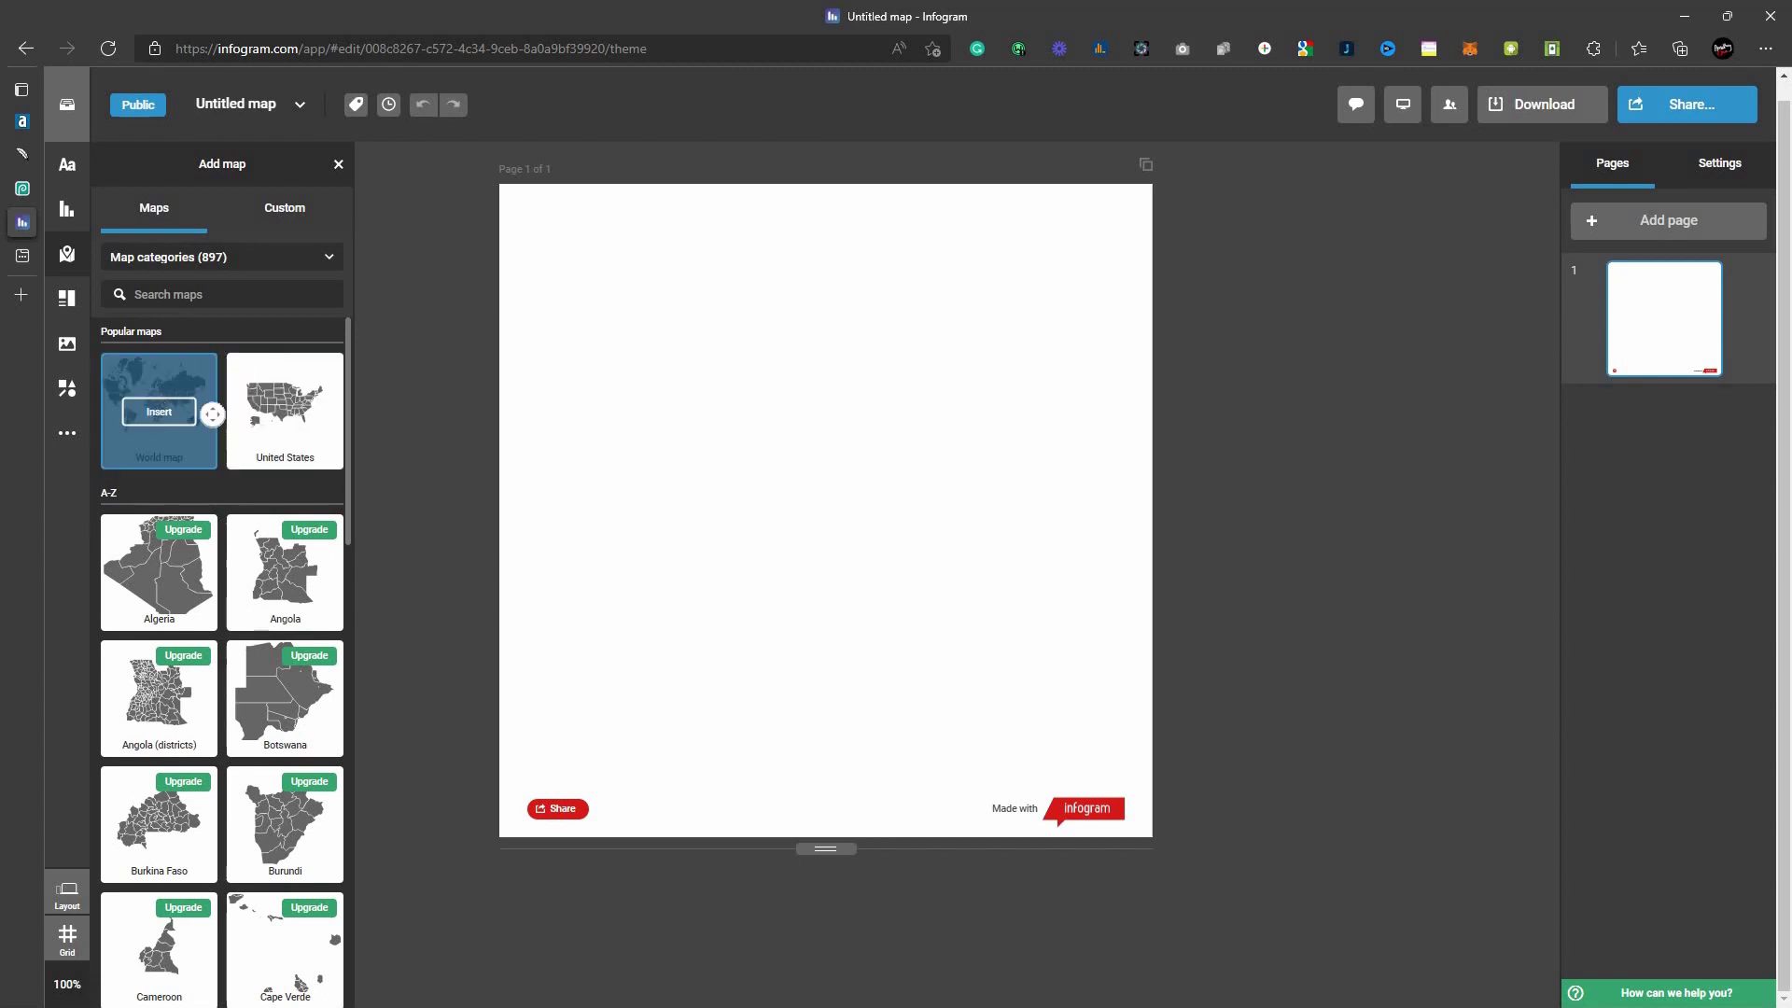
# - Insert the United States map, shaded by value per state, onto the blank page
pyautogui.click(158, 412)
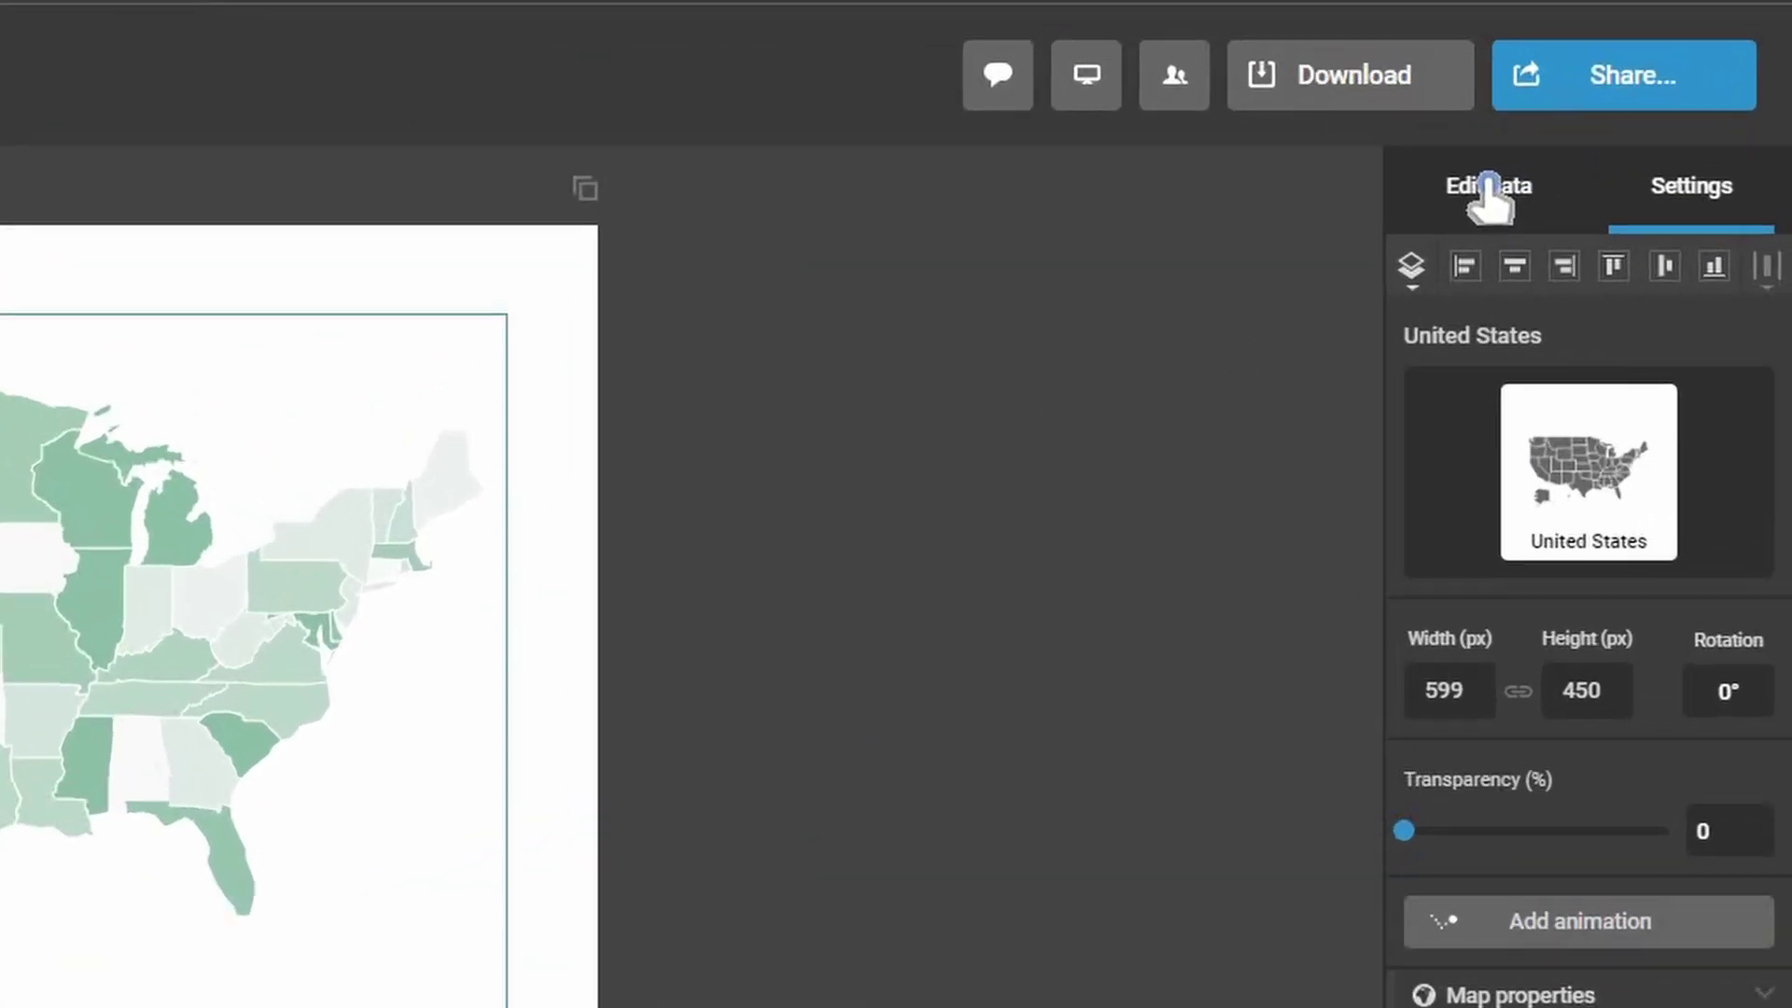
# - Open the map's data table, inspect the Alabama, Arkansas and California cells, and start a Google Drive import
pyautogui.click(1488, 188)
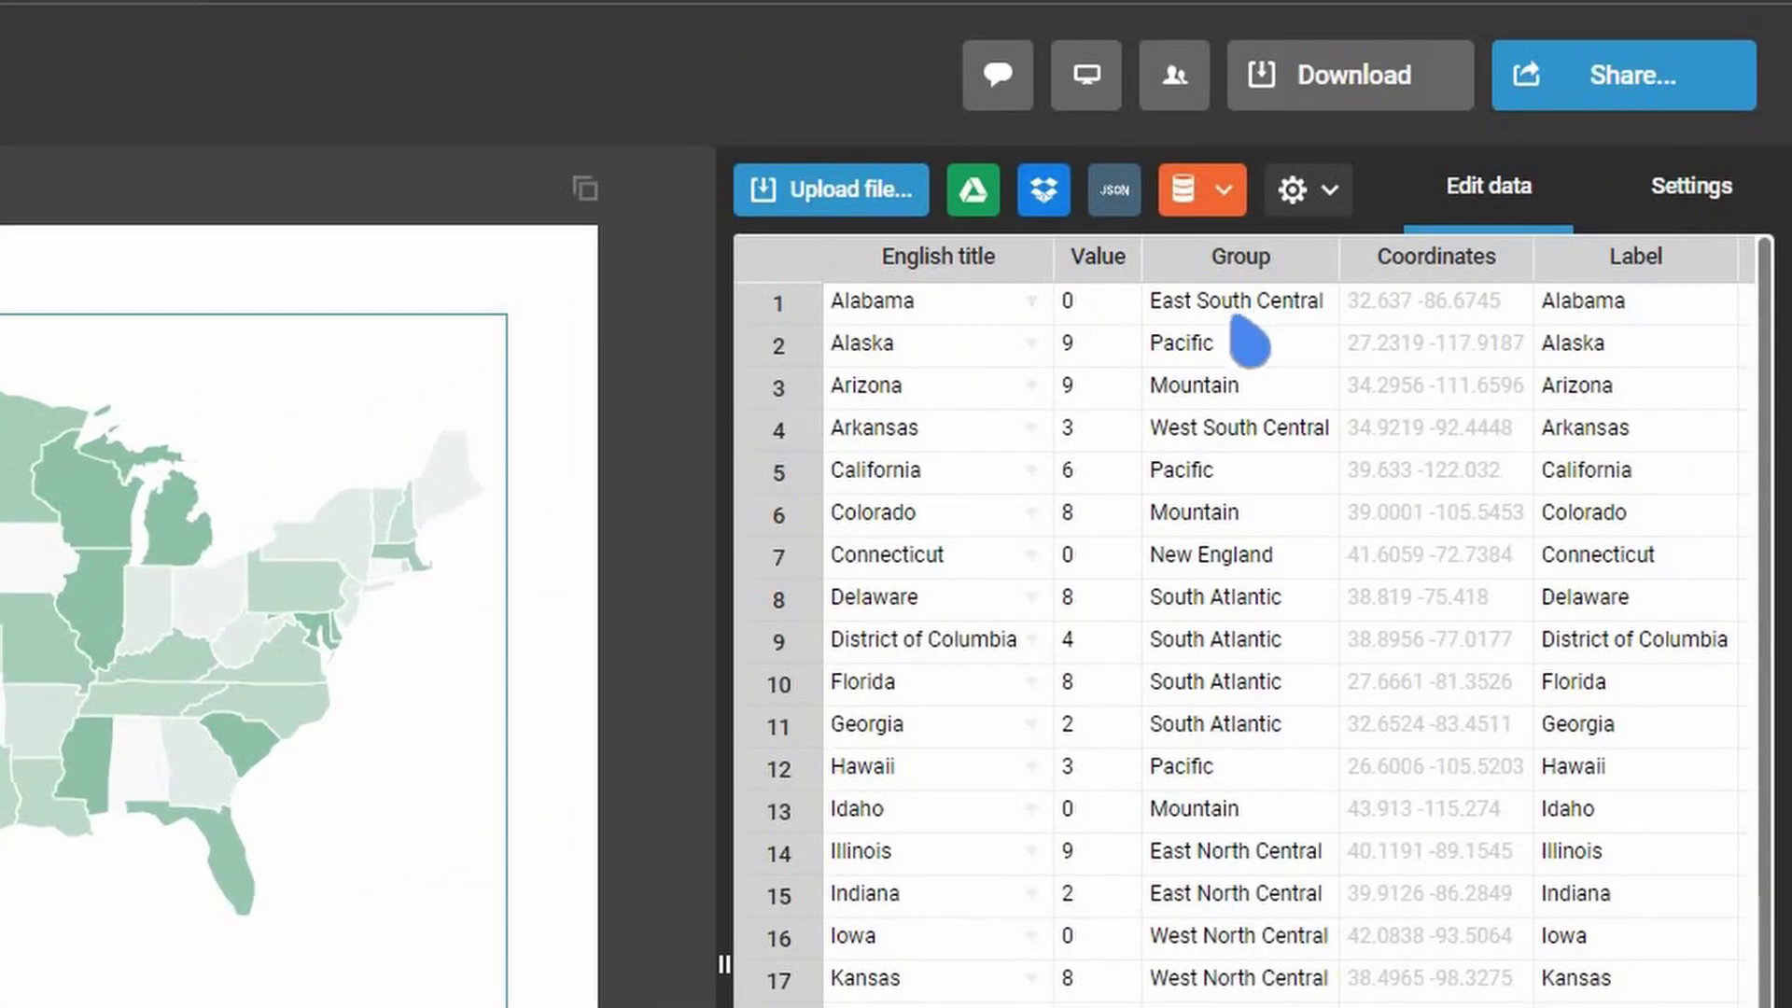
pyautogui.click(1079, 304)
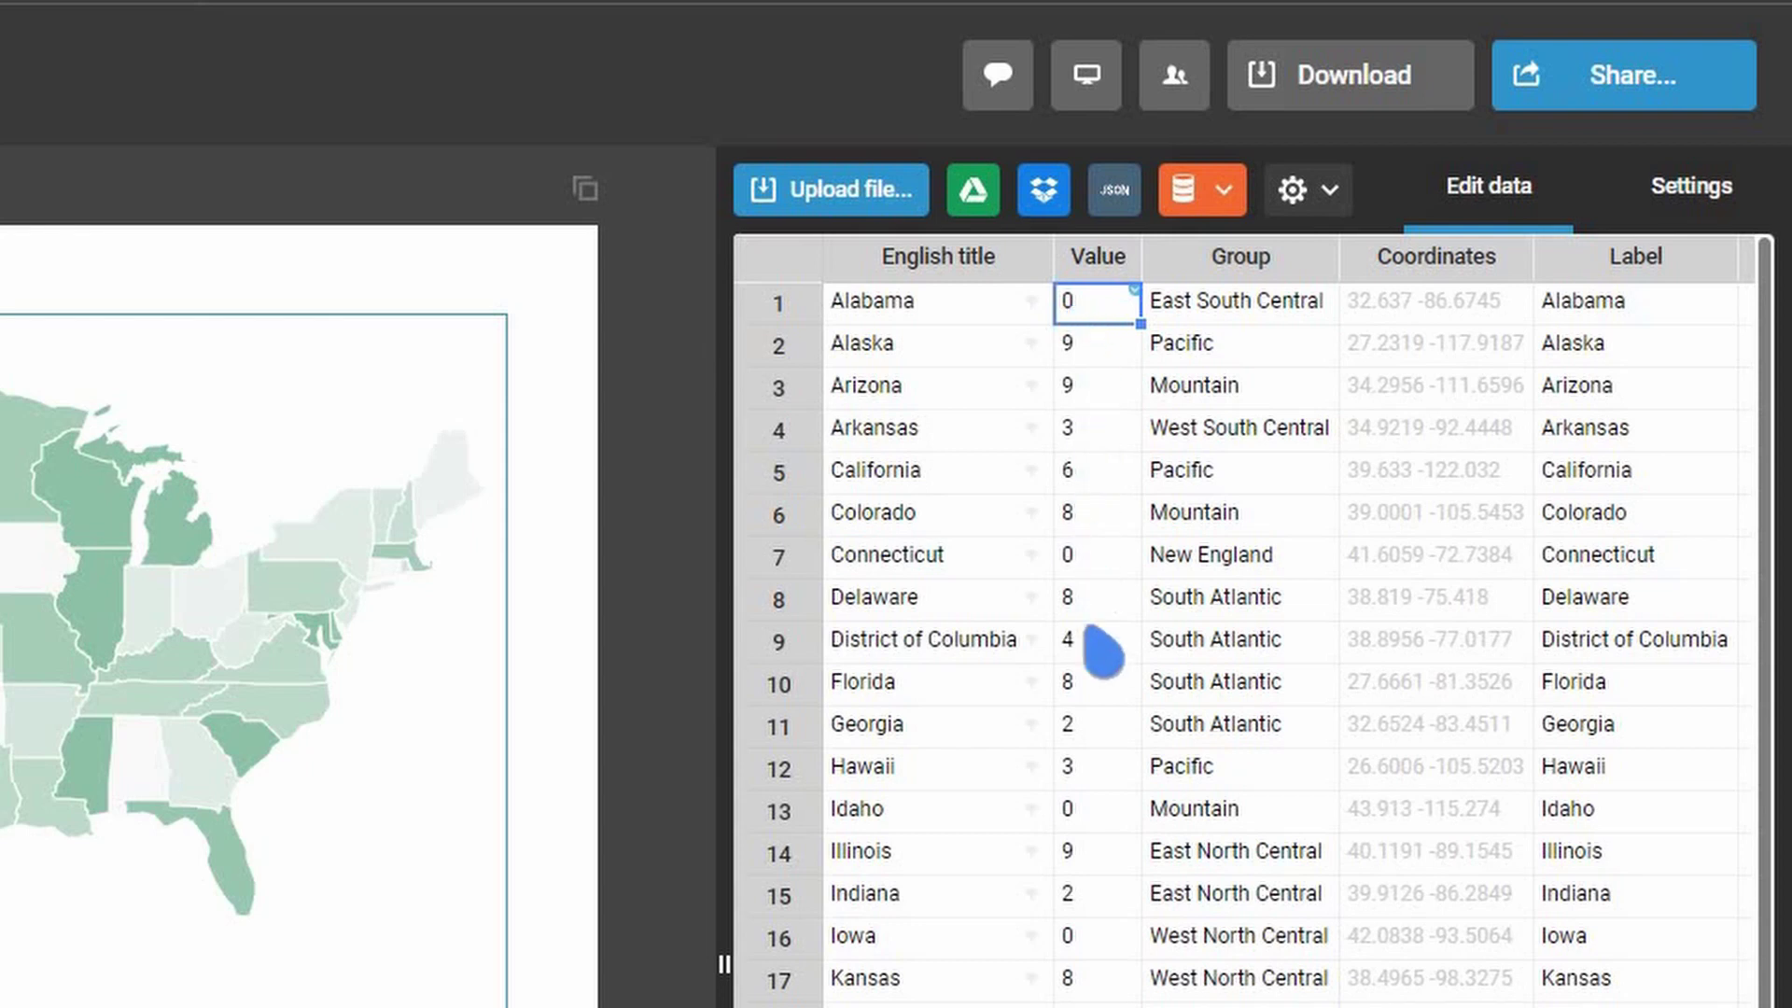
pyautogui.scroll(-2, 1032, 772)
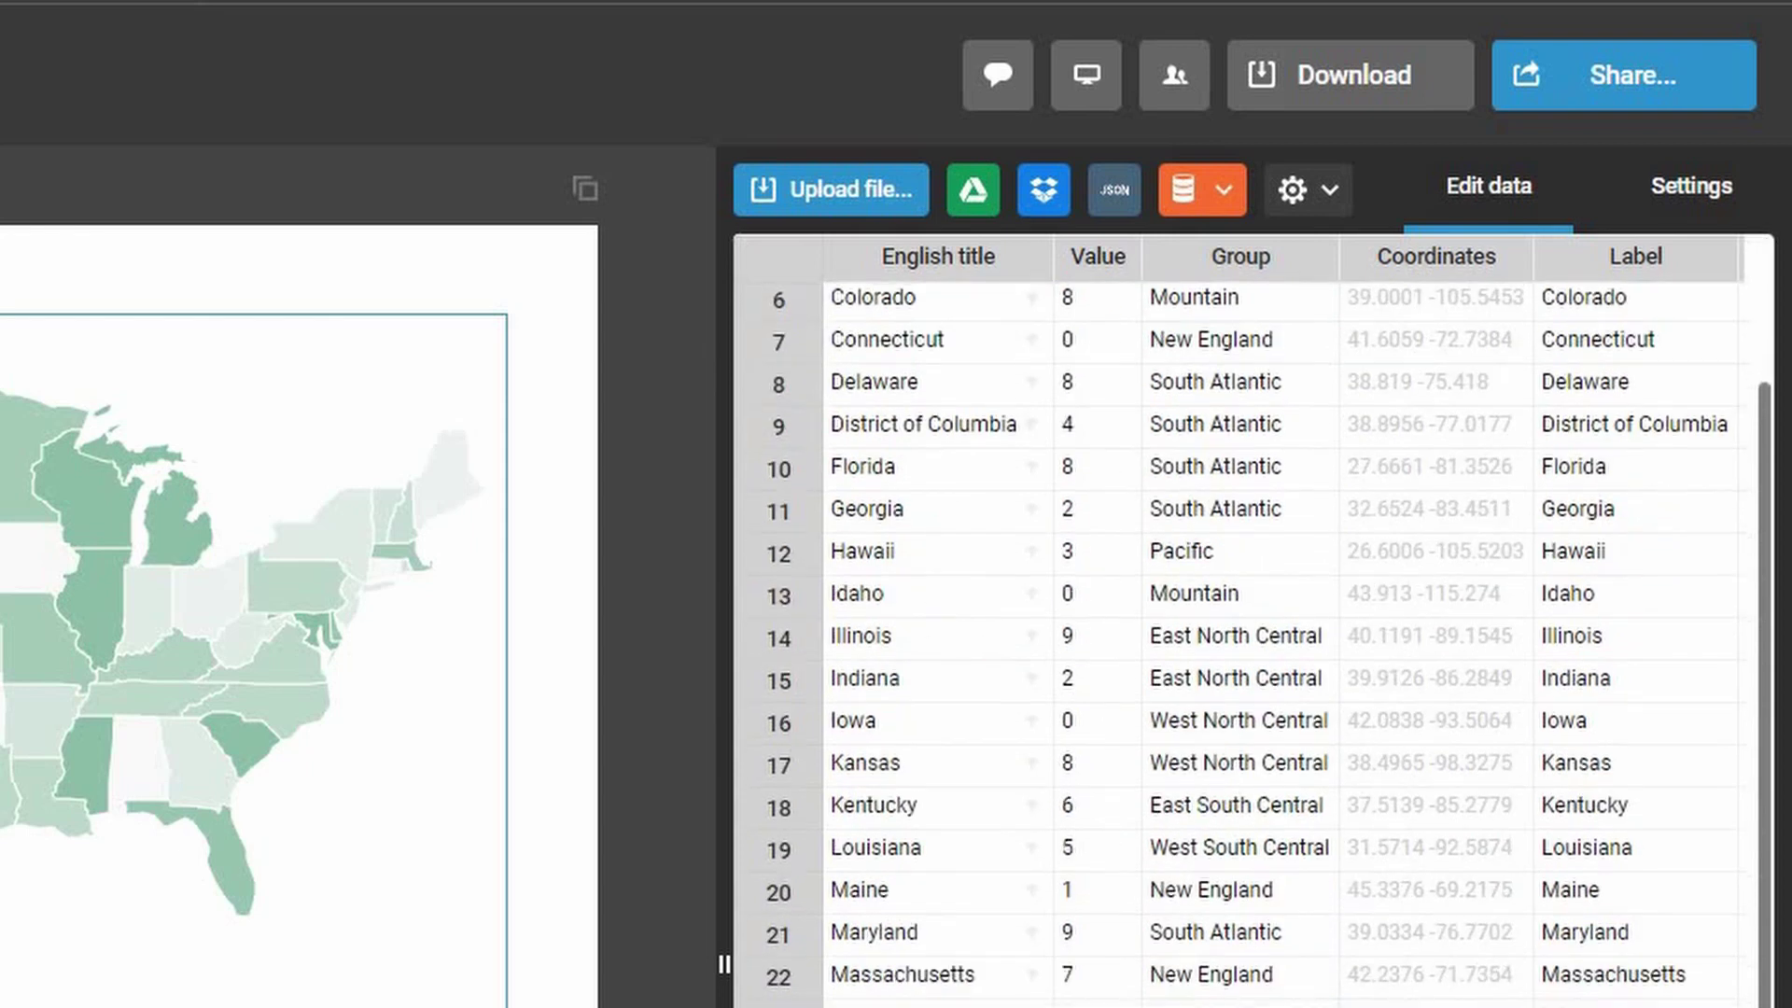
pyautogui.scroll(-3, 1246, 631)
pyautogui.scroll(-1, 1246, 631)
pyautogui.scroll(4, 1246, 631)
pyautogui.scroll(2, 1271, 341)
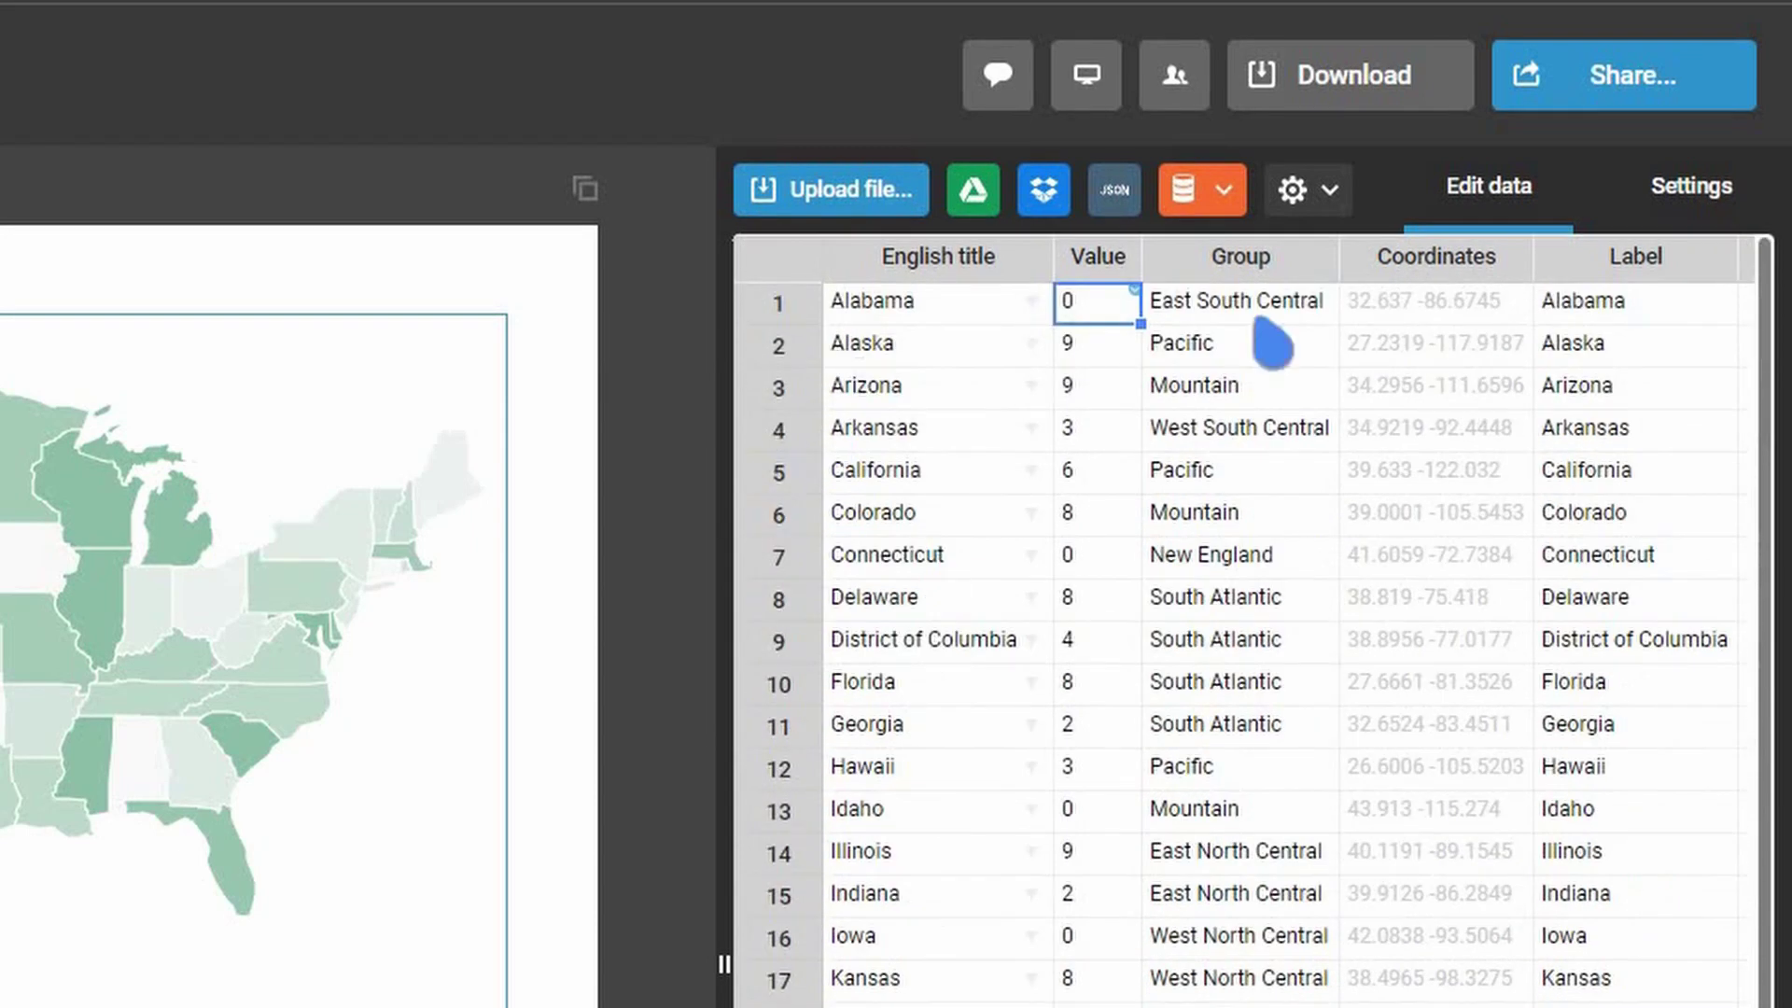
pyautogui.scroll(-5, 1247, 630)
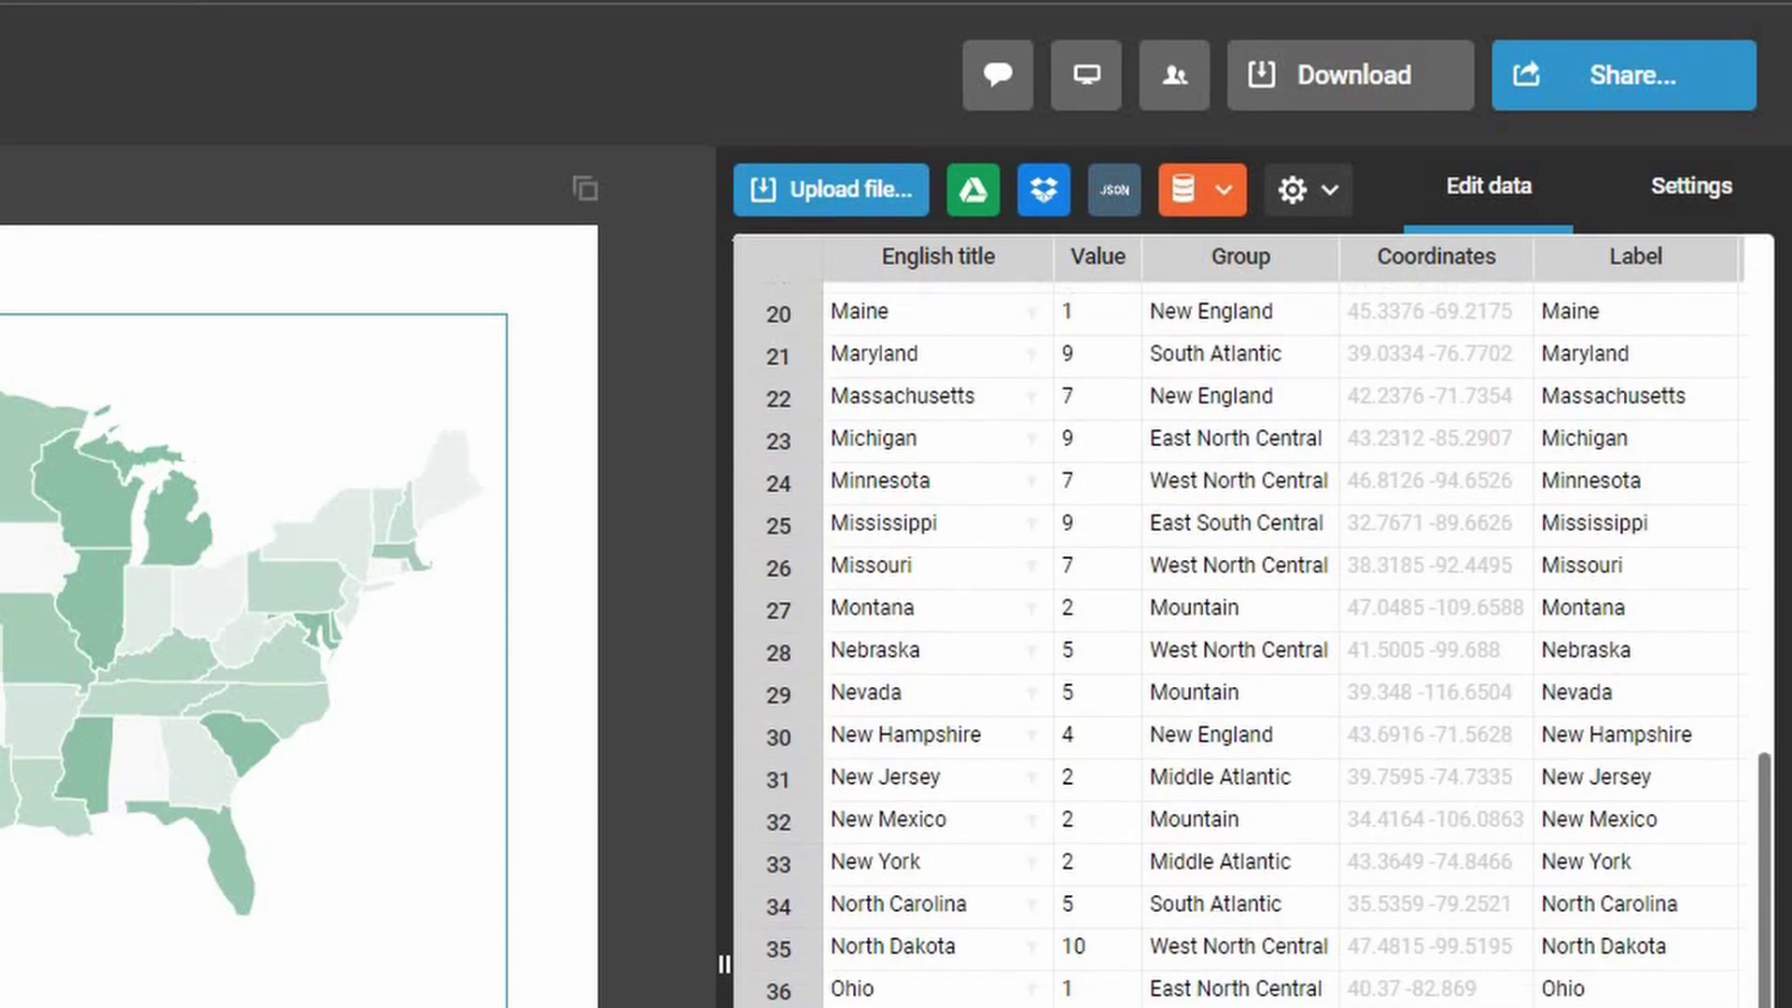
pyautogui.scroll(5, 1192, 433)
pyautogui.scroll(1, 1241, 440)
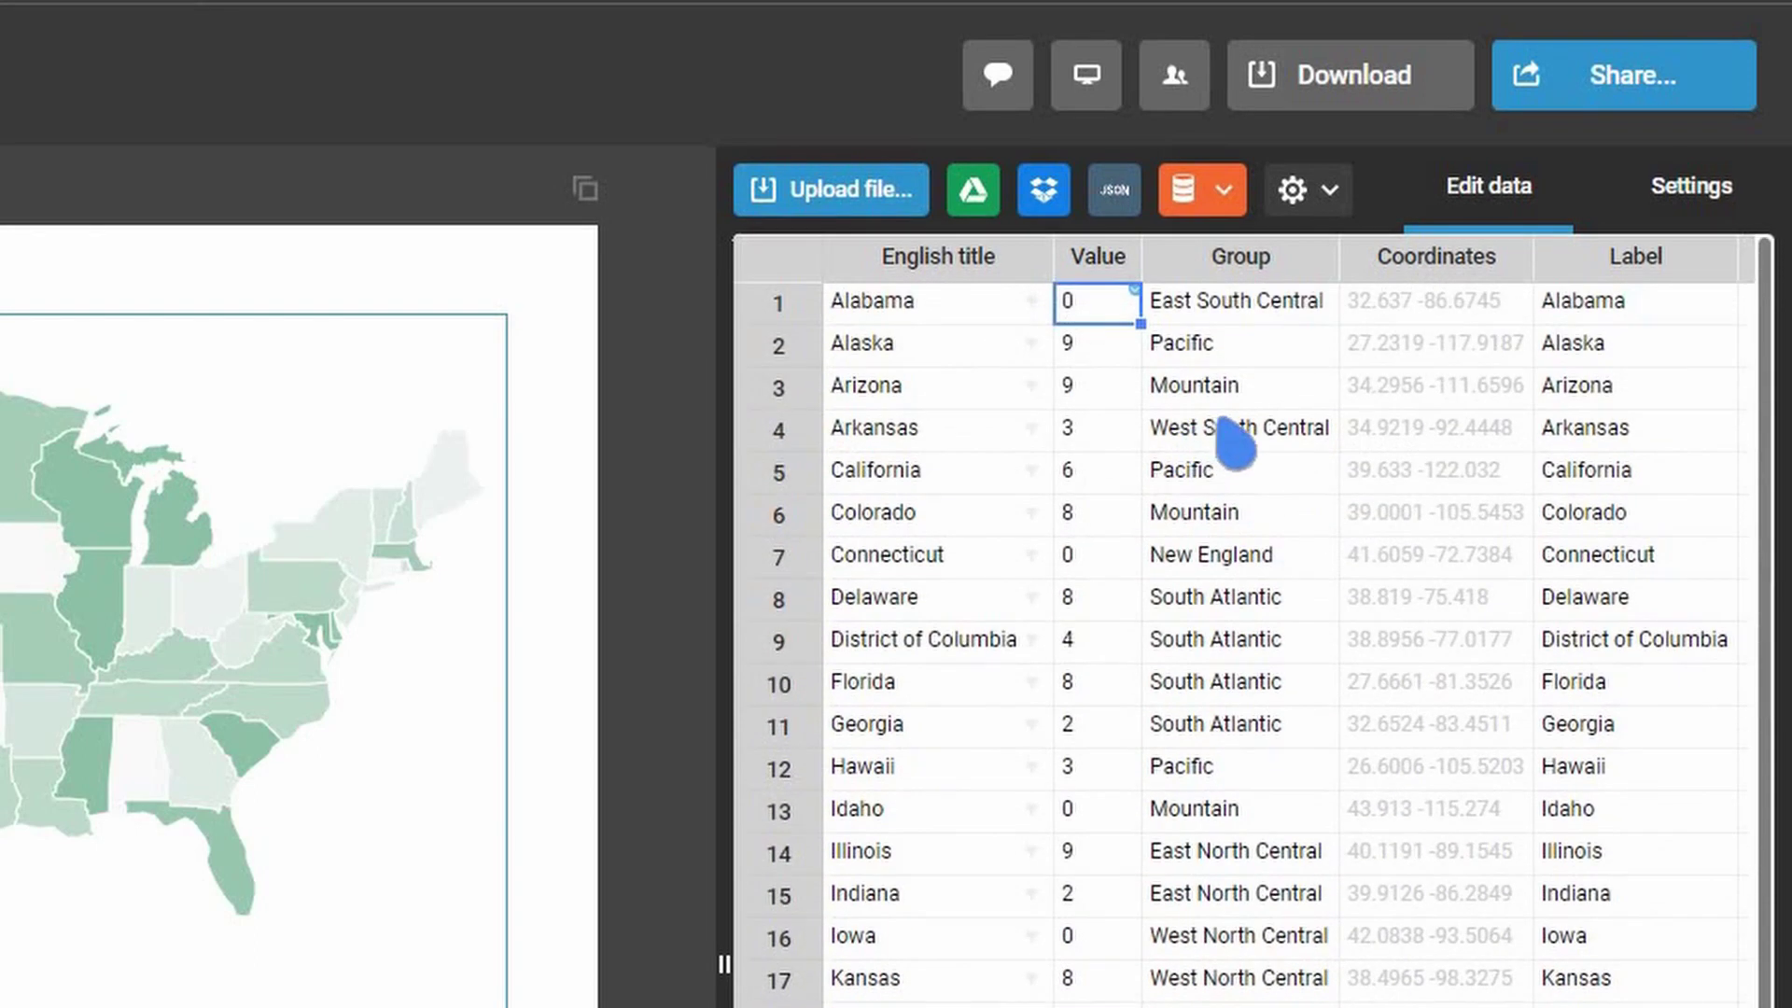
pyautogui.click(1411, 438)
pyautogui.click(1580, 433)
pyautogui.click(1490, 469)
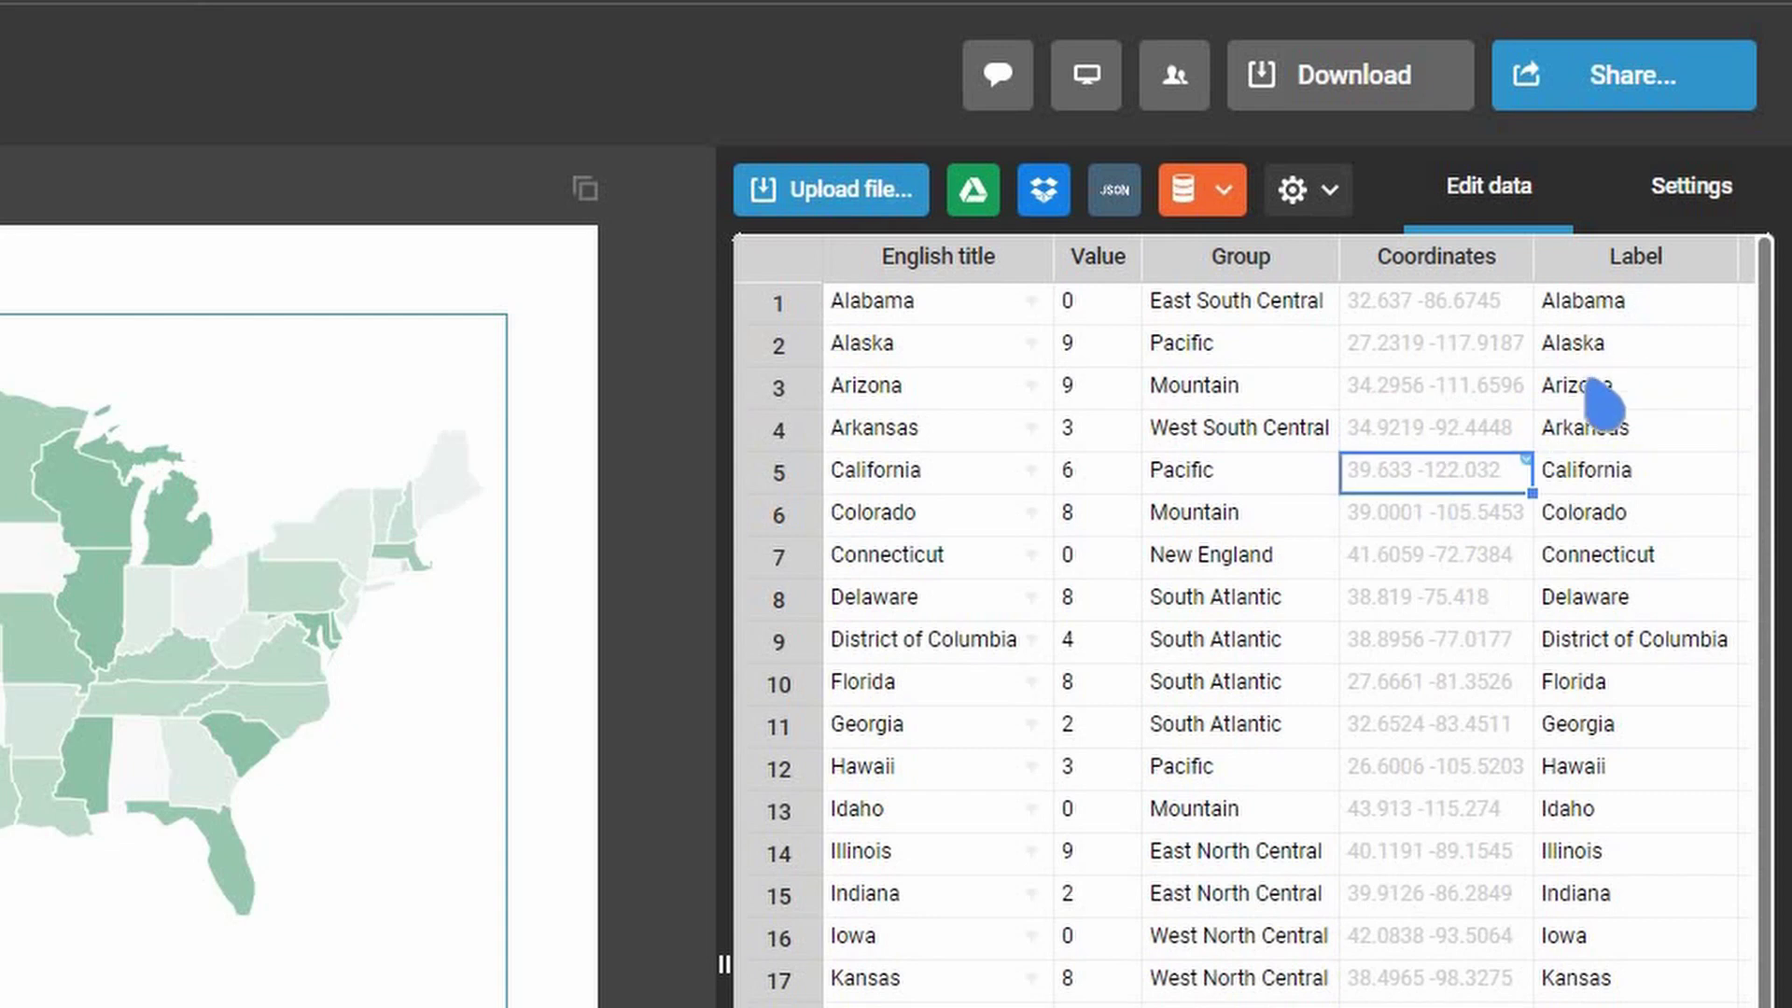
pyautogui.scroll(-5, 1301, 748)
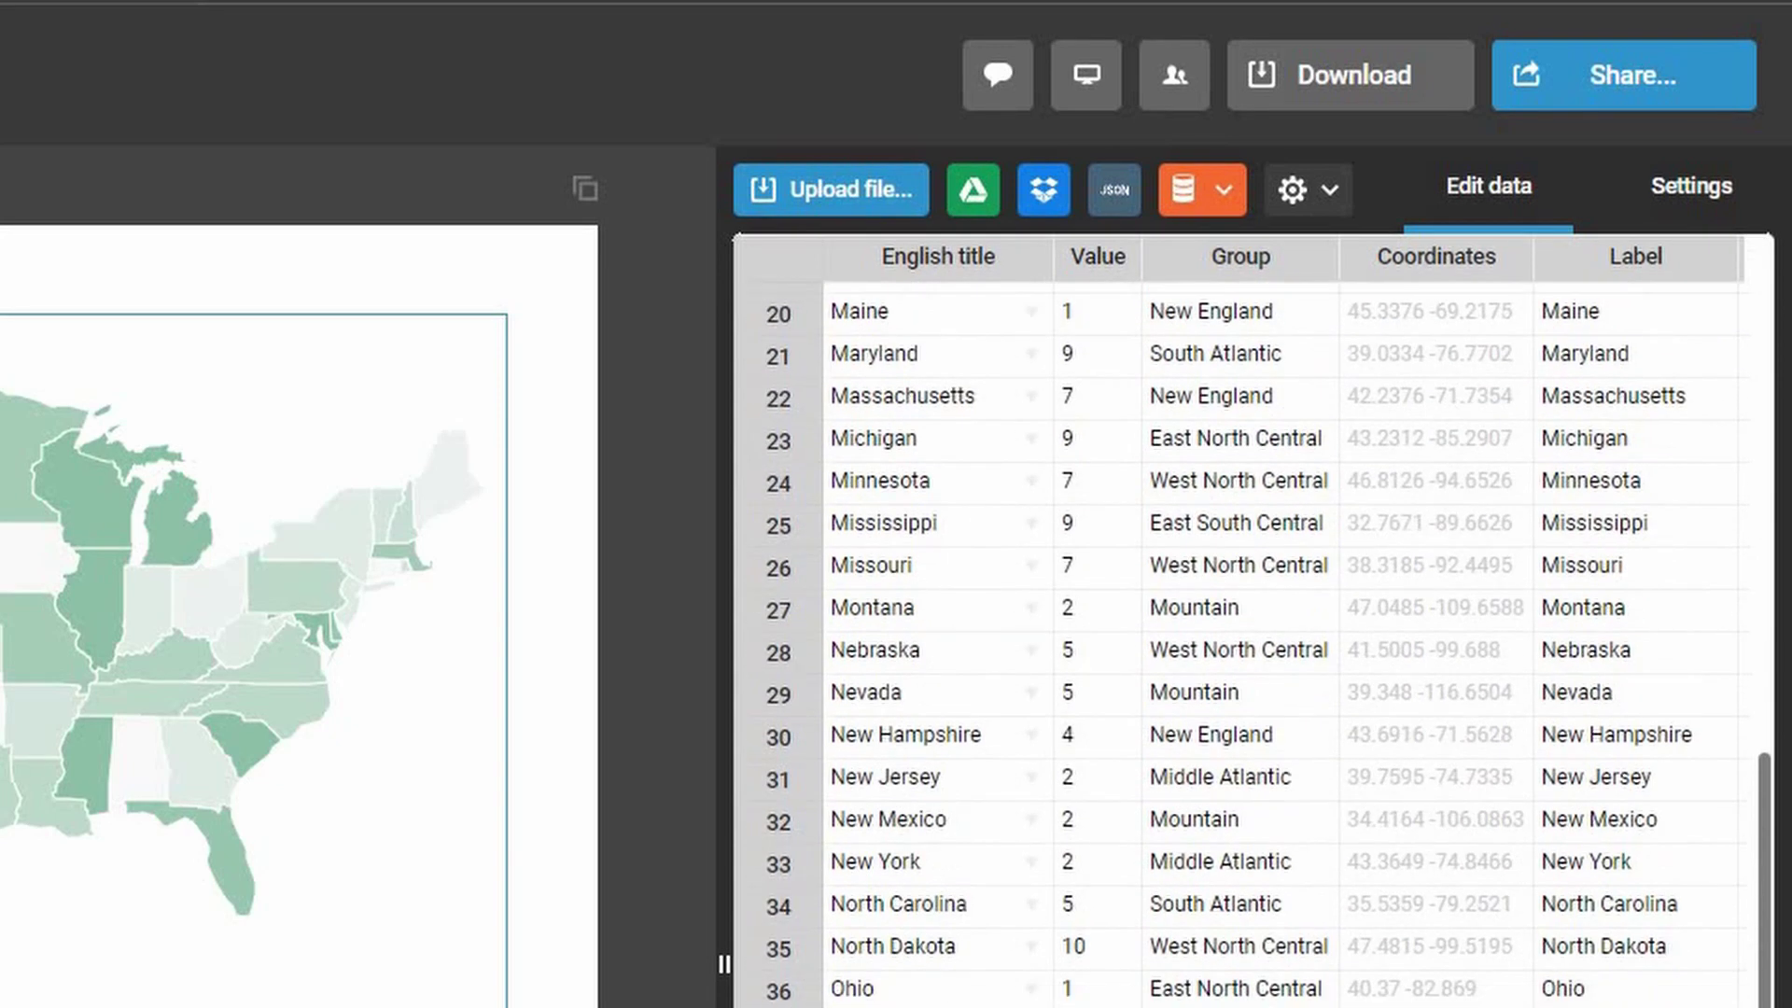
pyautogui.scroll(5, 1448, 779)
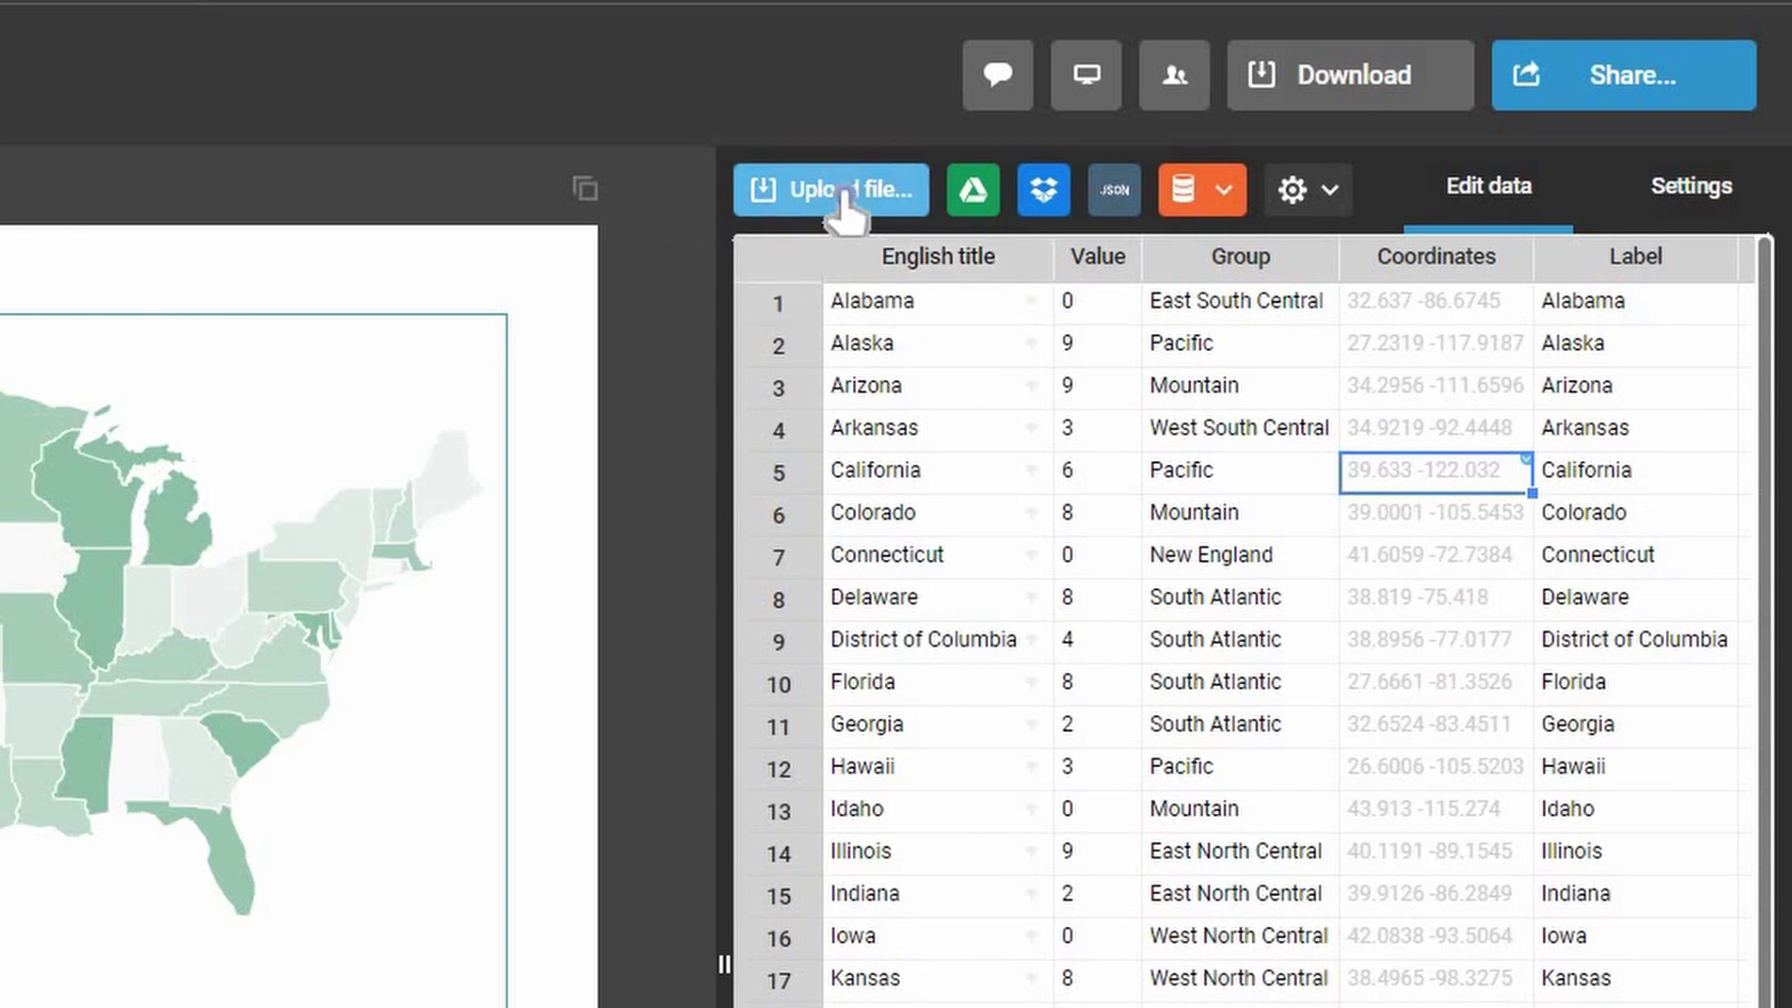
pyautogui.click(981, 215)
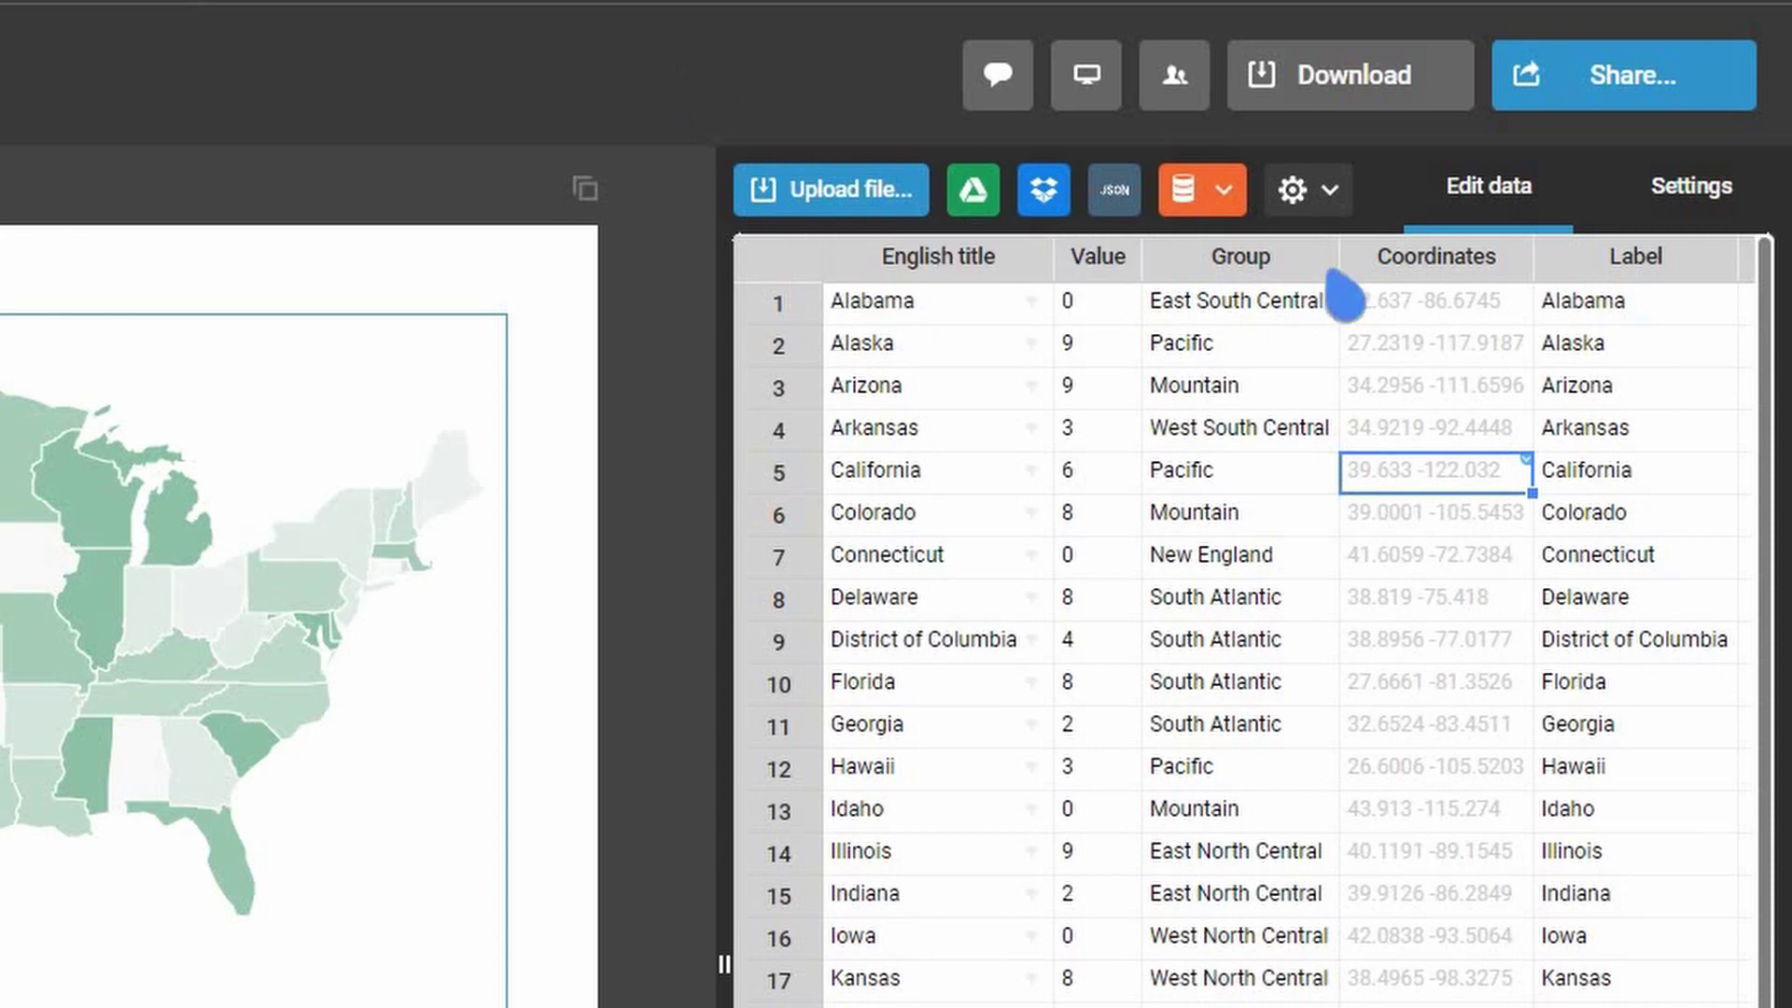